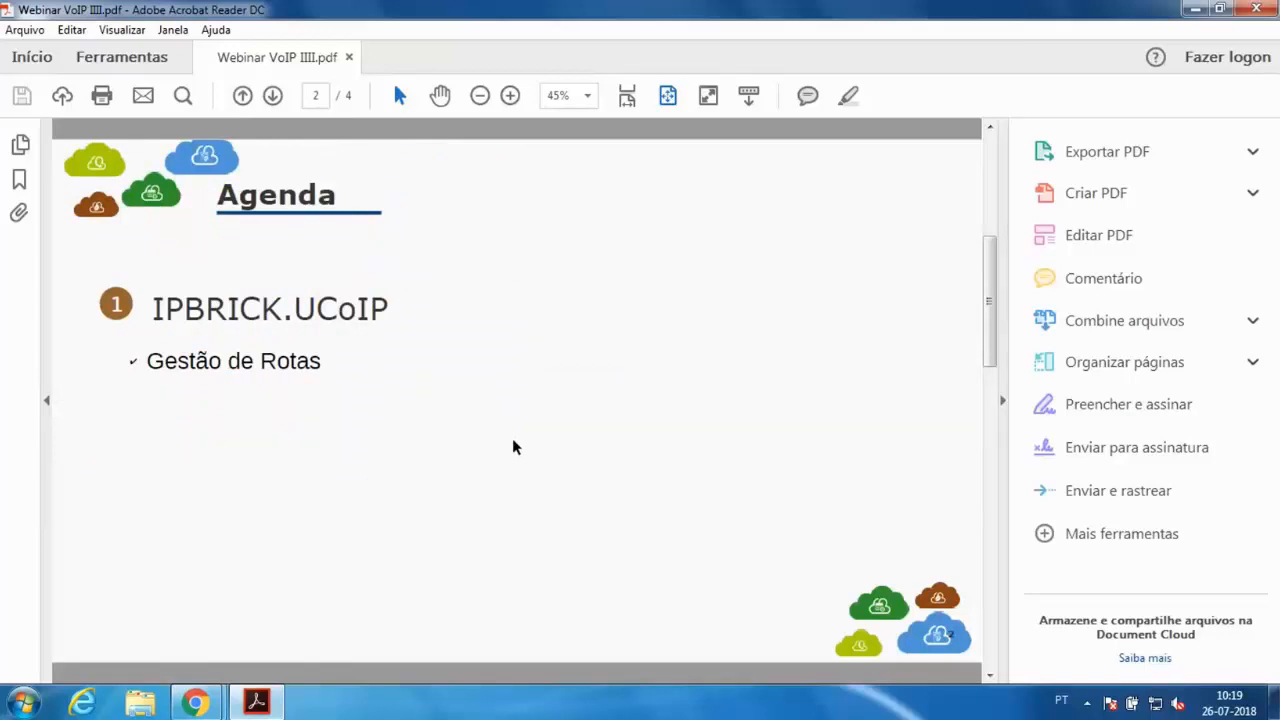
Switch from the slides to the IPBrick web console and close the pending-actions warnings dialog
scroll(512, 440, "down", 2)
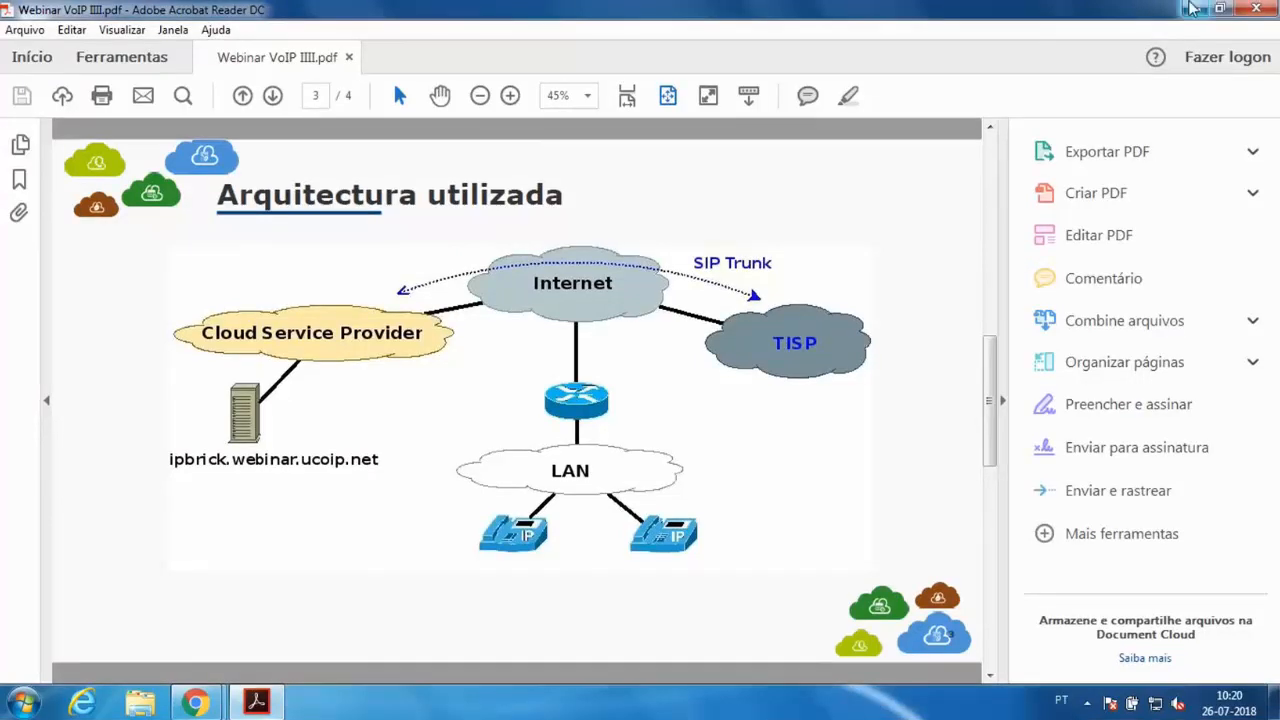
left_click(1186, 8)
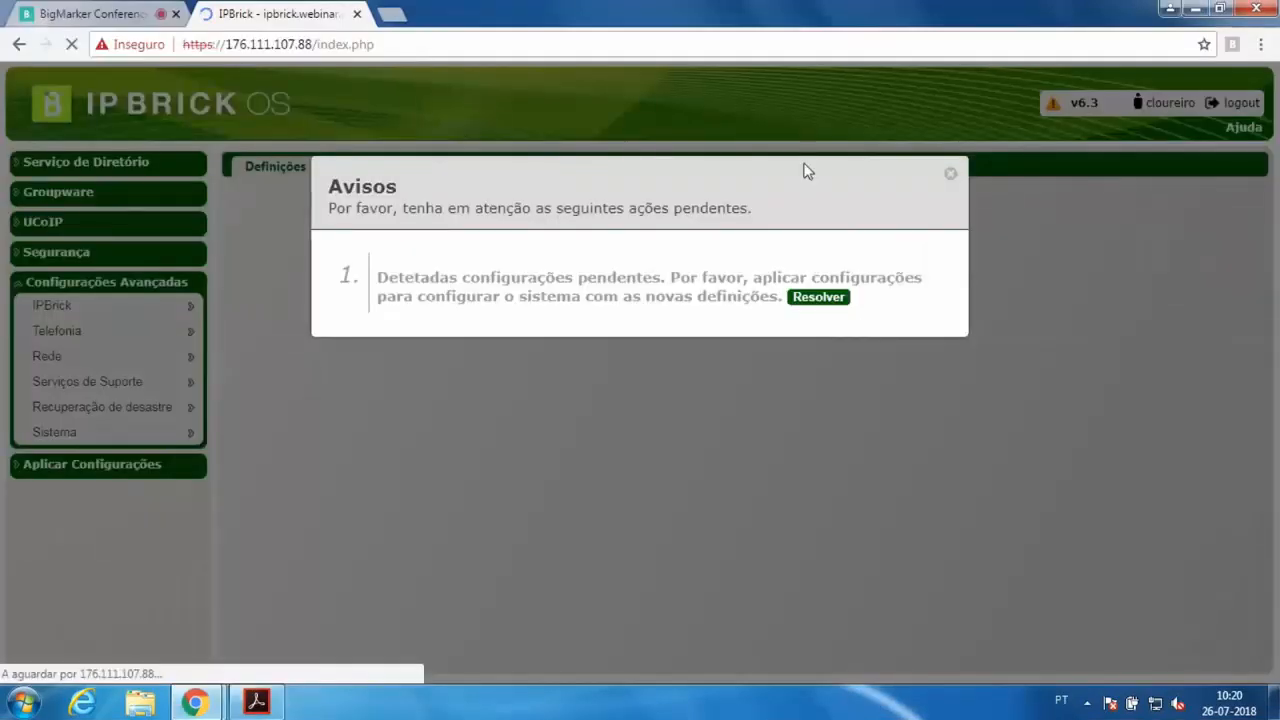
left_click(951, 175)
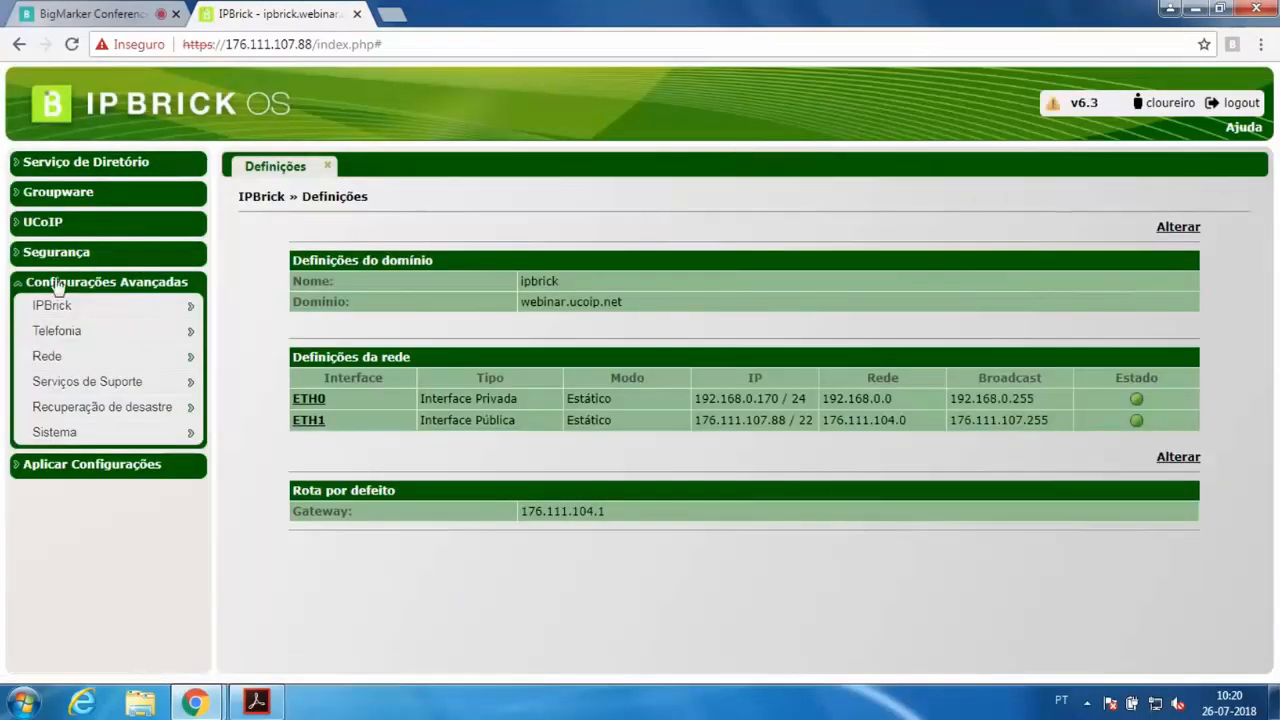
Open the VoIP route management page (Gestão de rotas) under UCoIP
left_click(57, 222)
mouse_move(59, 256)
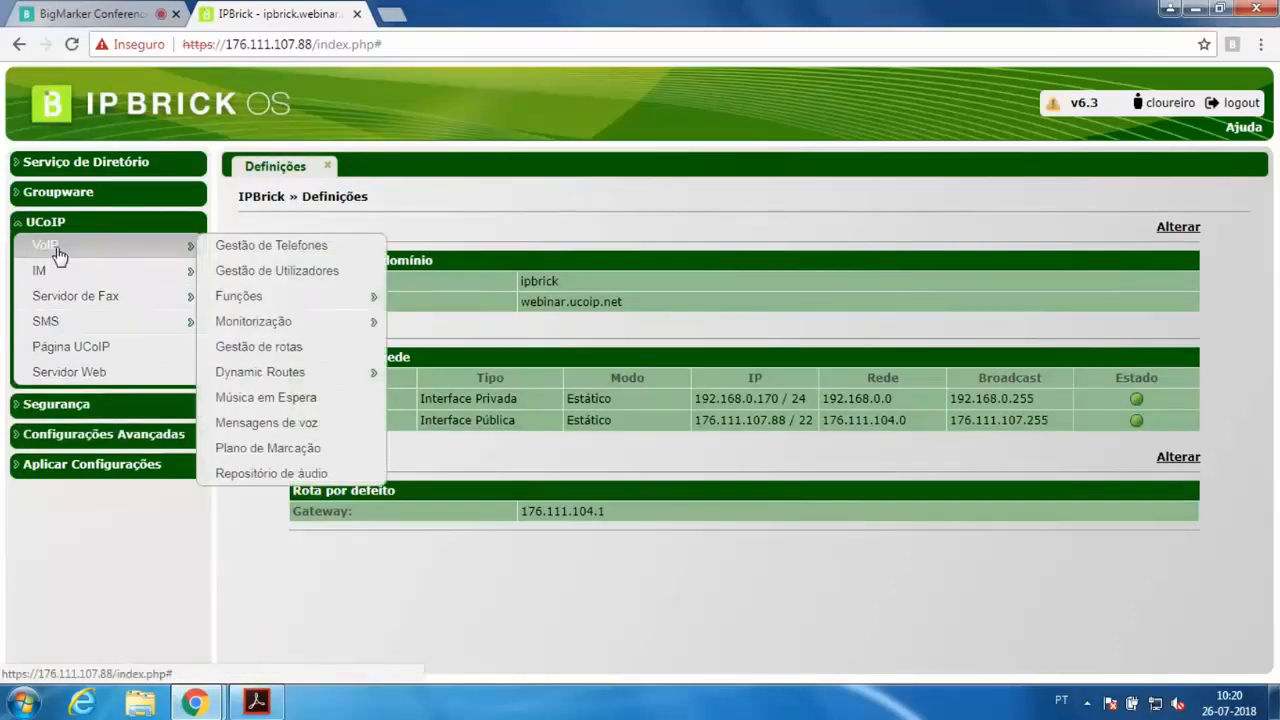
left_click(294, 347)
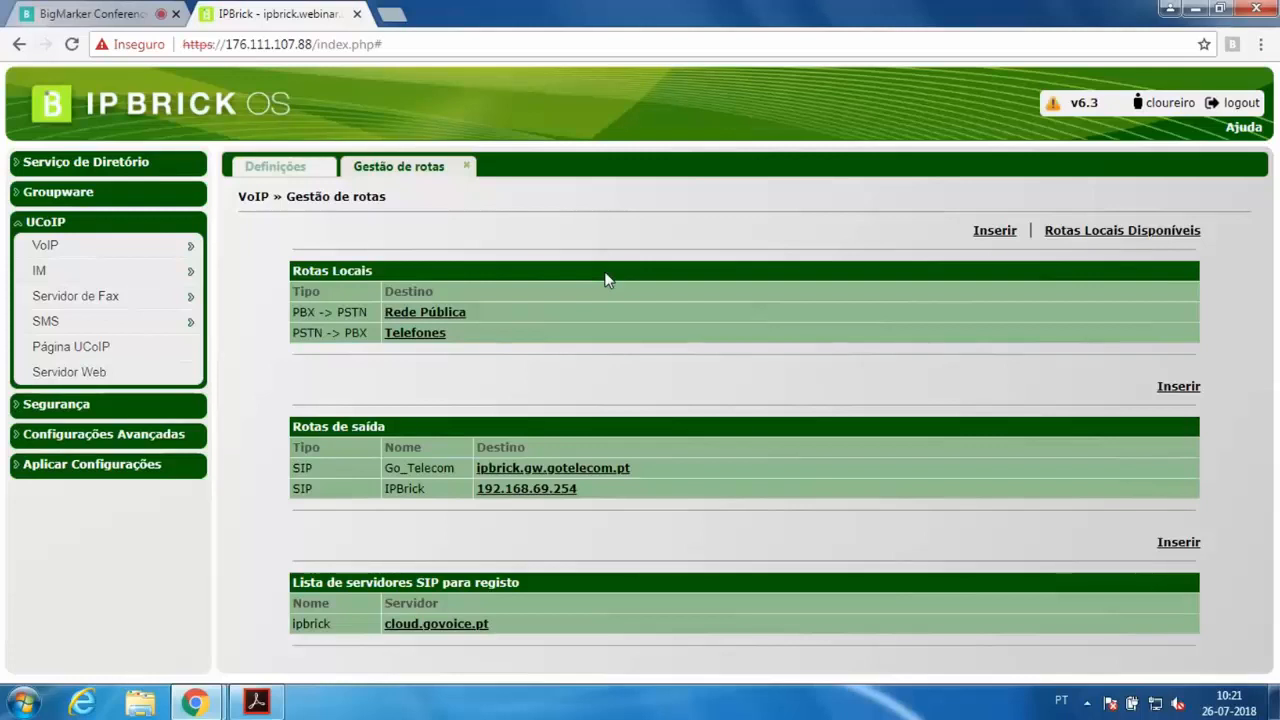
Open the available local routes (Rotas Locais Disponíveis) page
left_click(1120, 232)
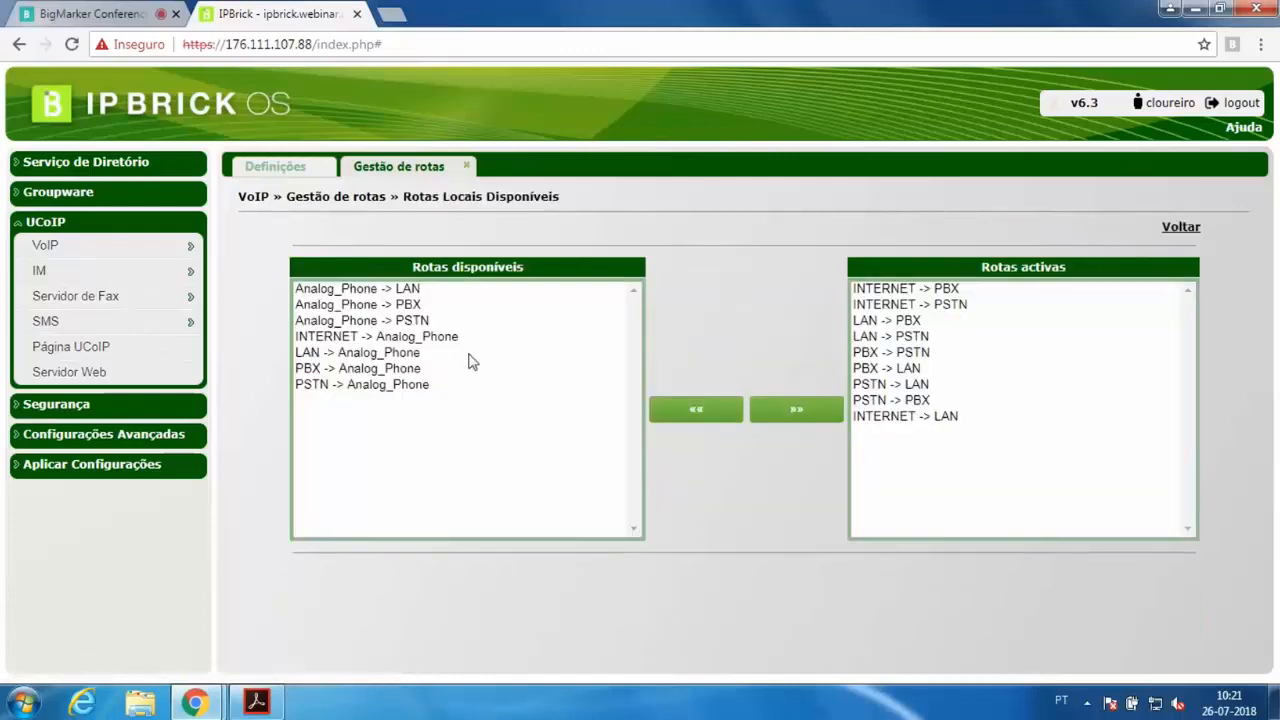
left_click_drag(408, 289, 403, 420)
left_click(921, 482)
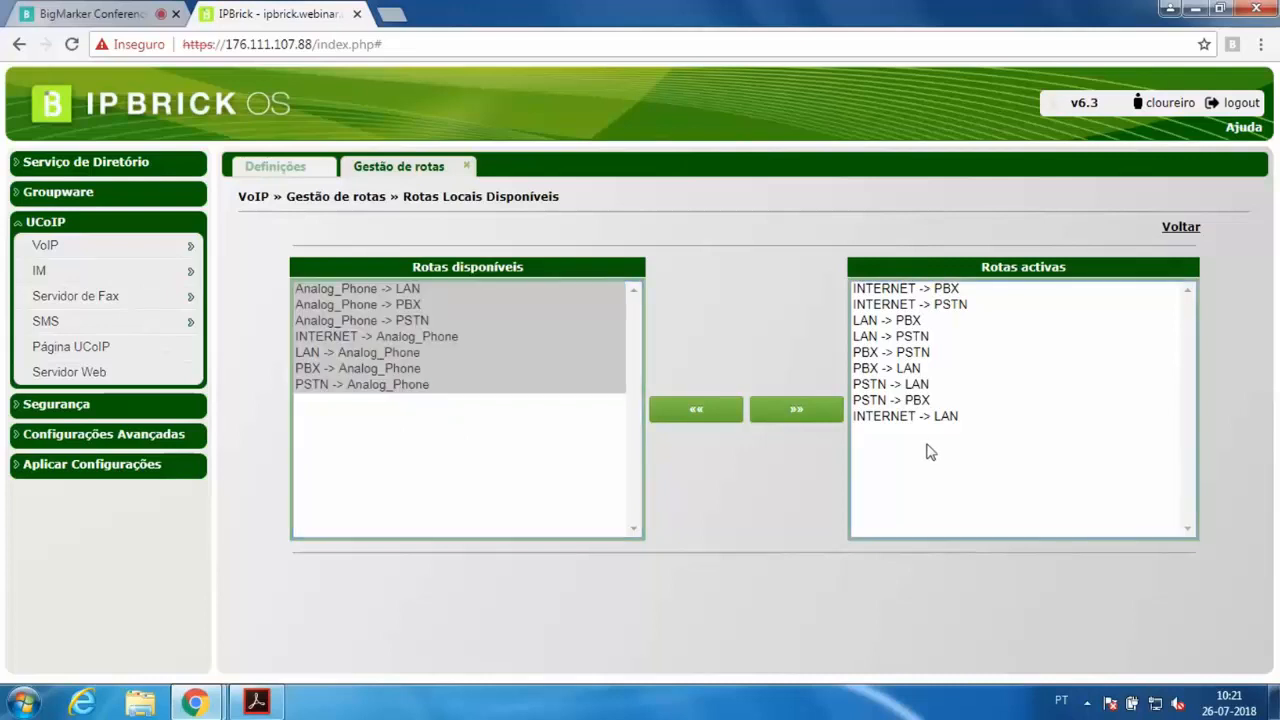
Examine the available and active local route lists by selecting their entries
left_click(956, 291)
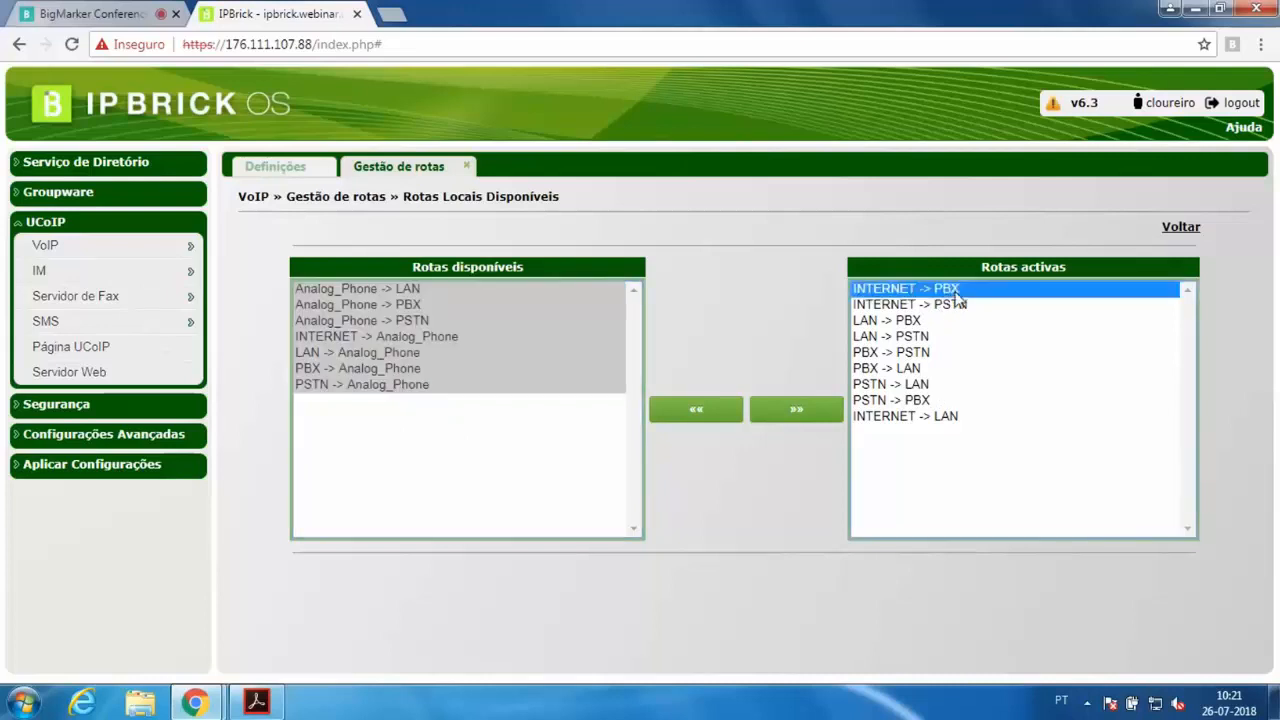
left_click(948, 420)
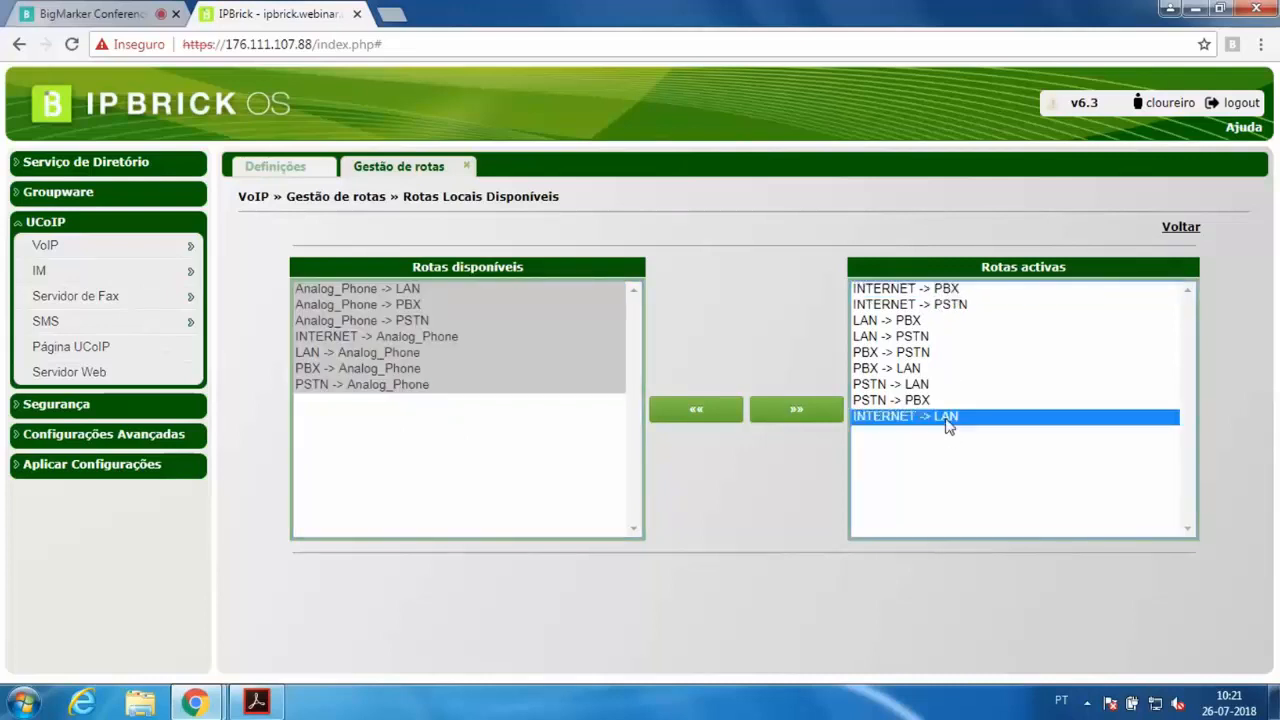
left_click(499, 440)
left_click_drag(968, 290, 955, 438)
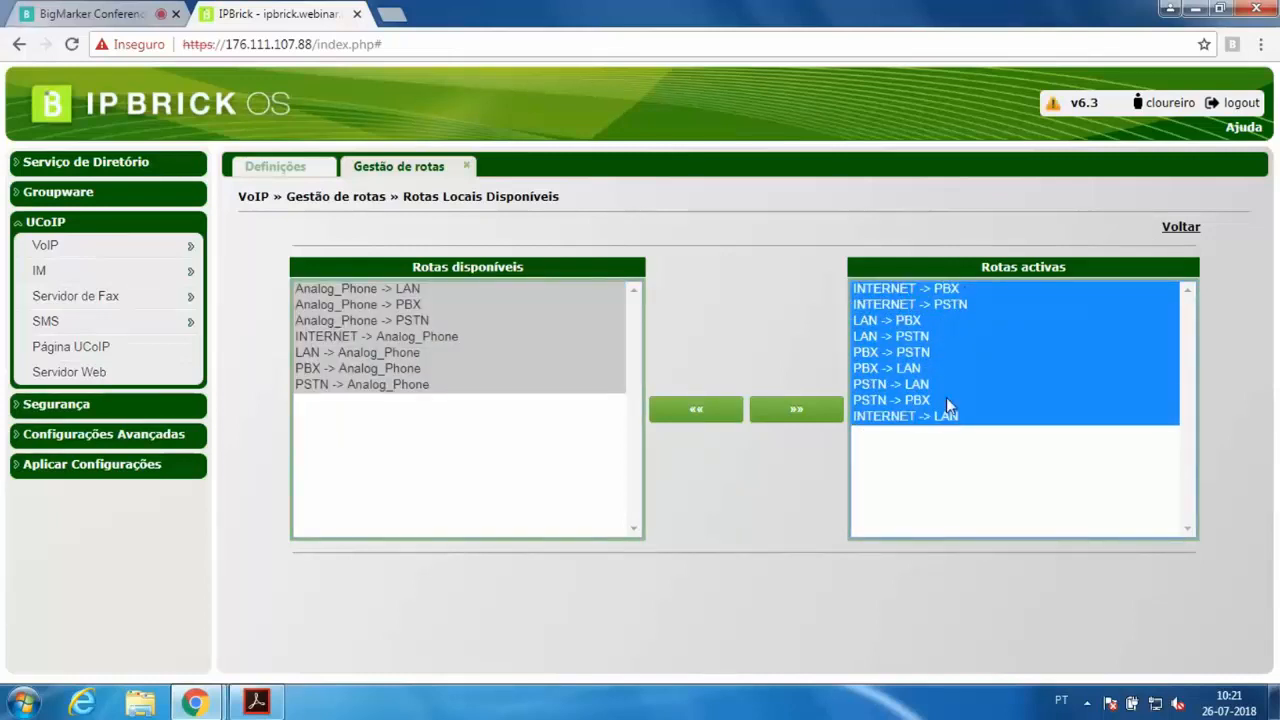
left_click(562, 441)
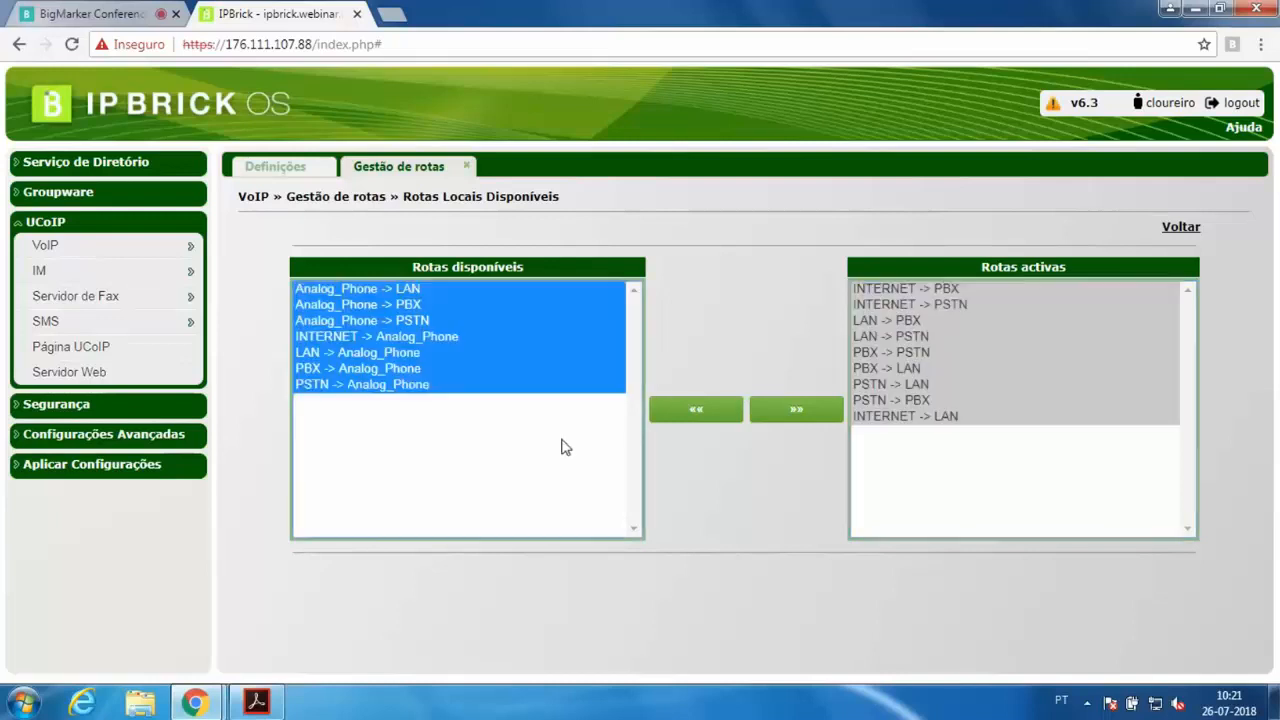
left_click(410, 370)
Move INTERNET -> Analog_Phone into the active routes and back to the available routes
left_click(444, 334)
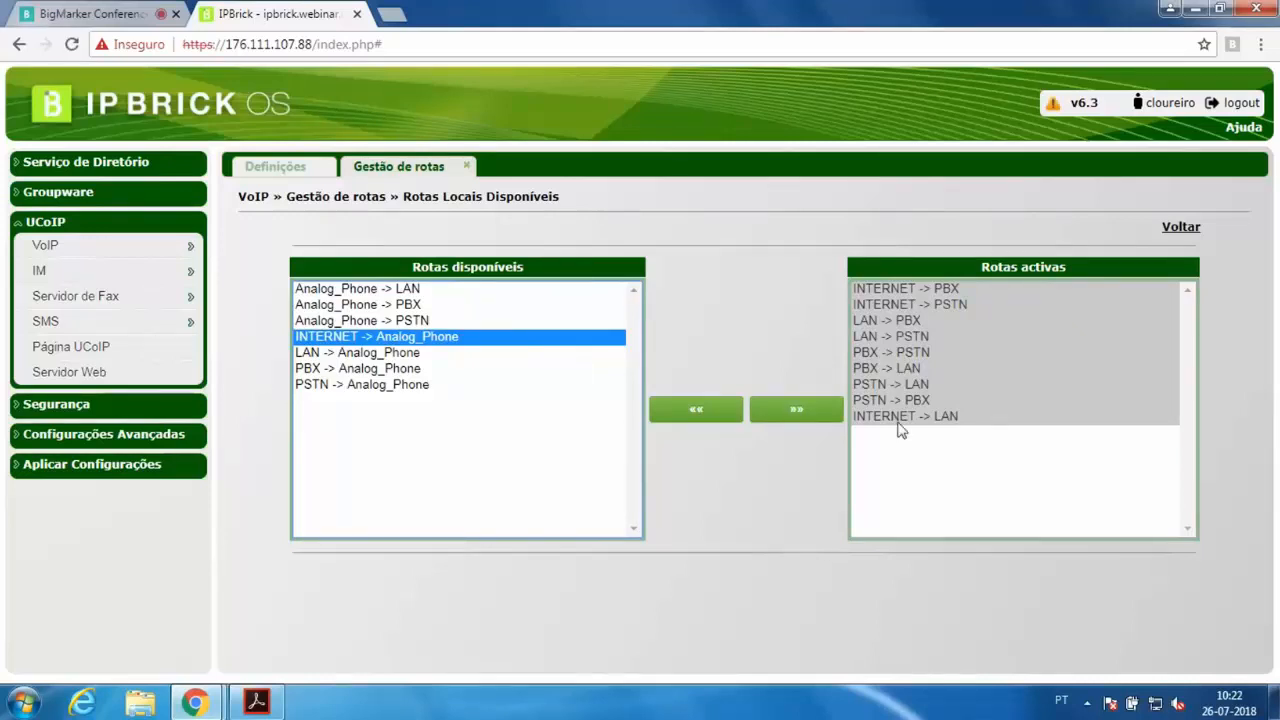
left_click(836, 418)
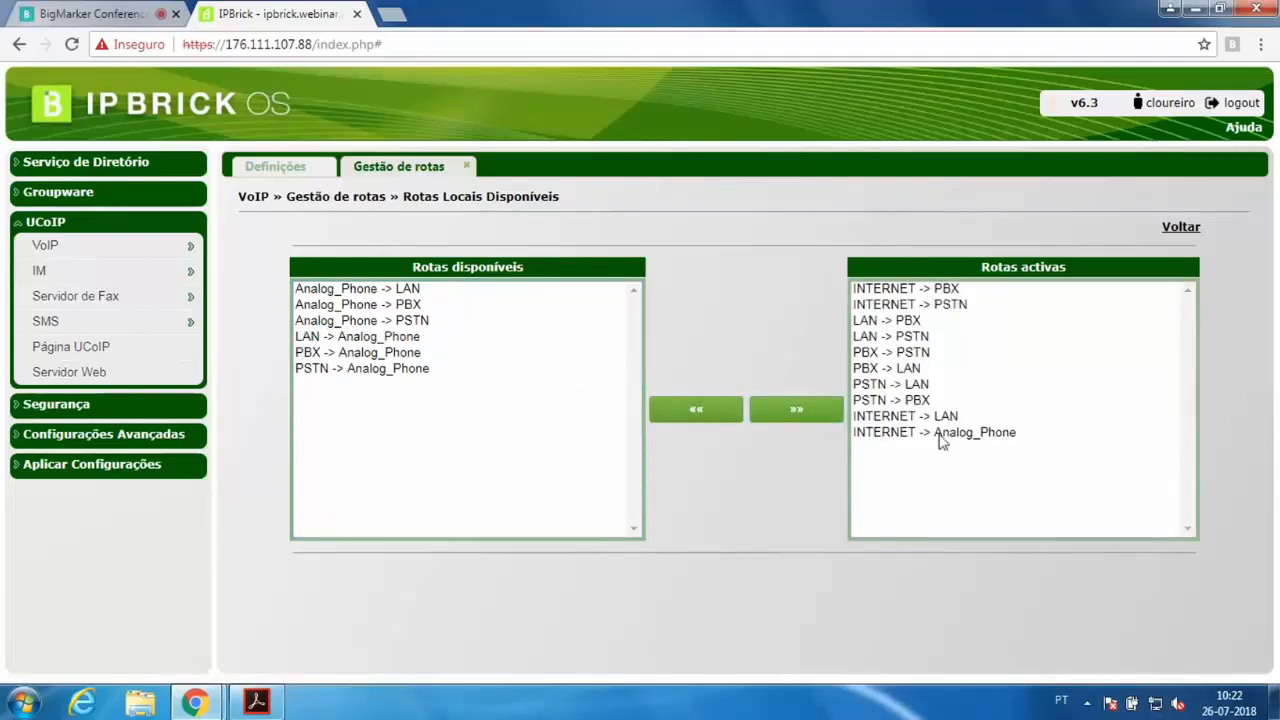
left_click(940, 432)
left_click(688, 412)
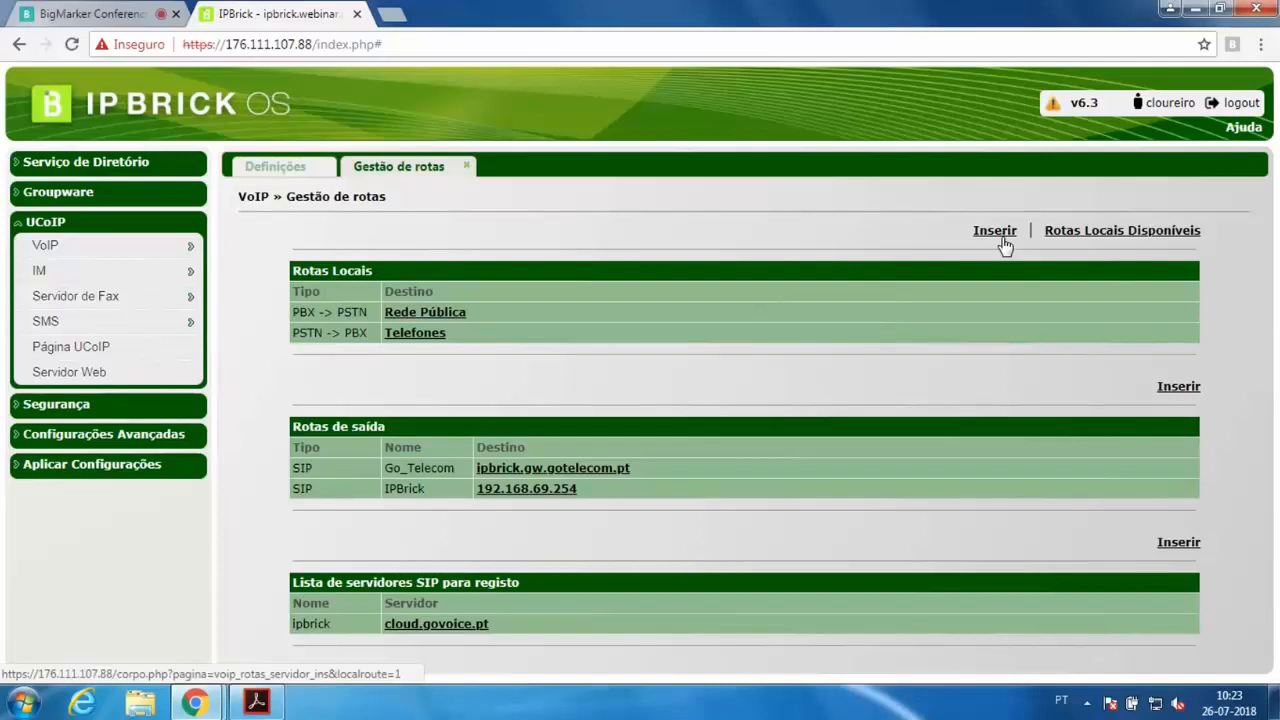
Insert a new local route of type INTERNET -> PBX
left_click(1007, 244)
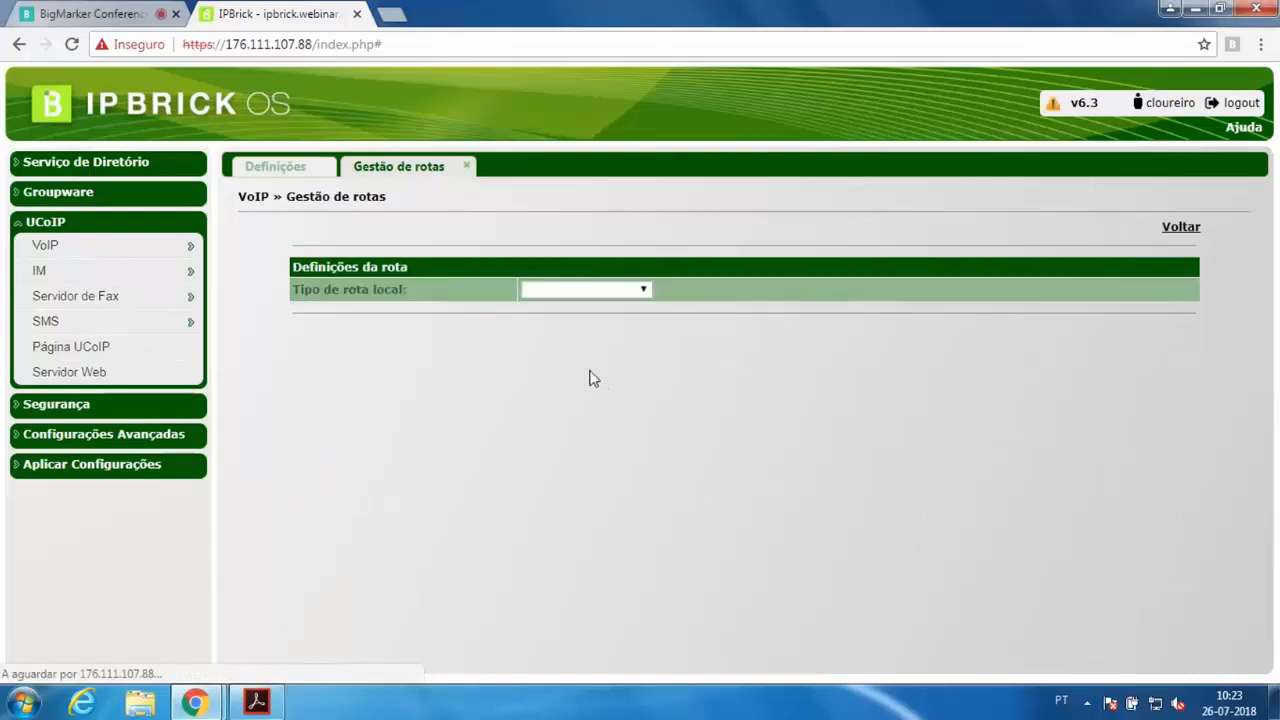
left_click(560, 292)
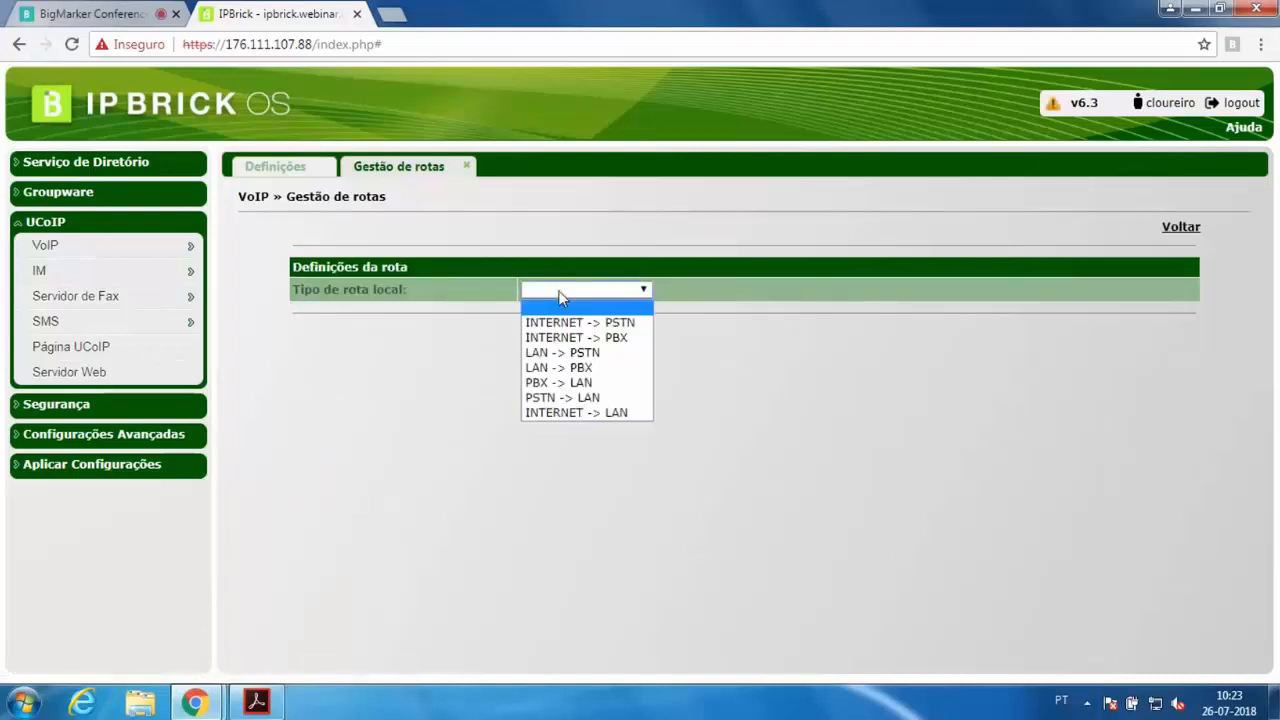
left_click(580, 337)
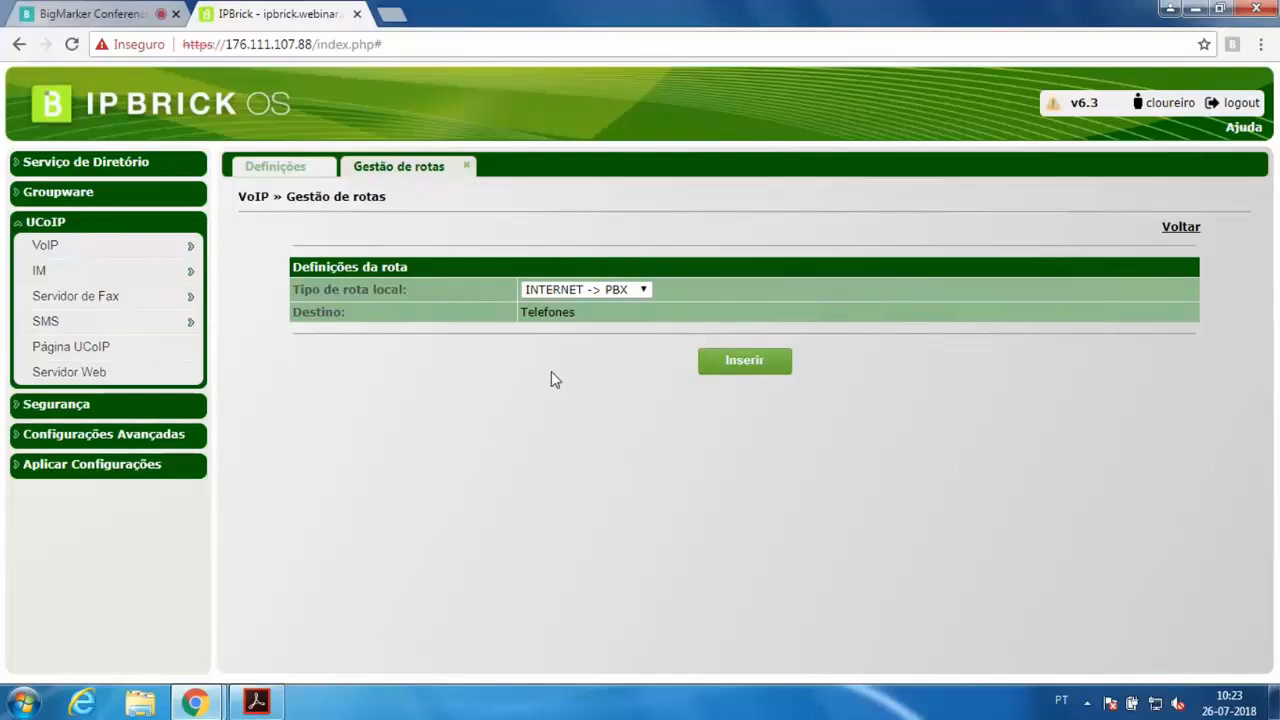
left_click(596, 290)
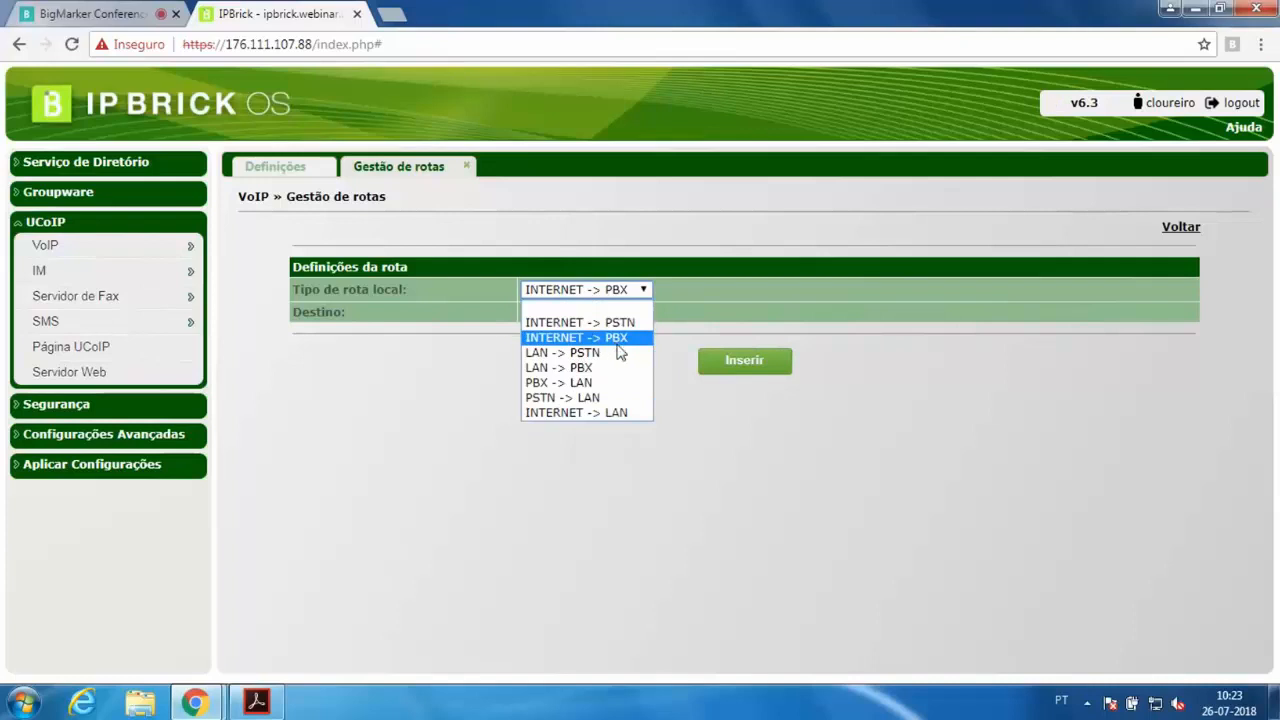
left_click(822, 288)
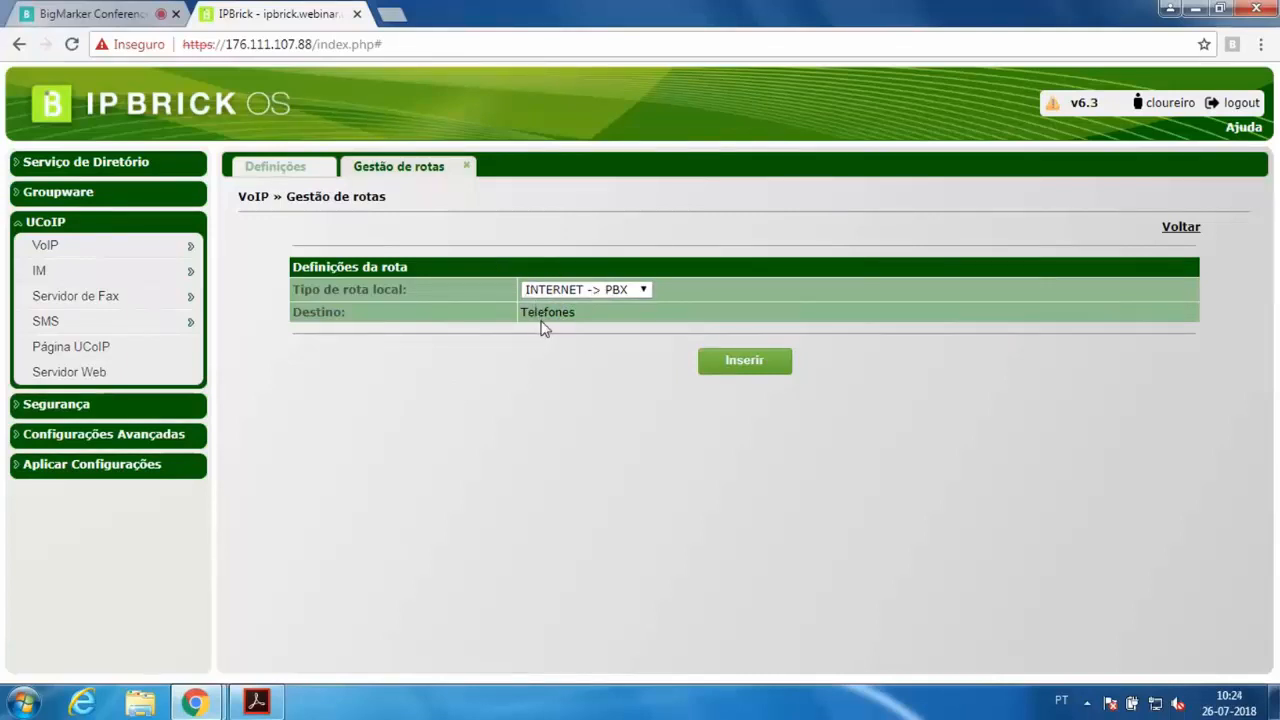
left_click(762, 376)
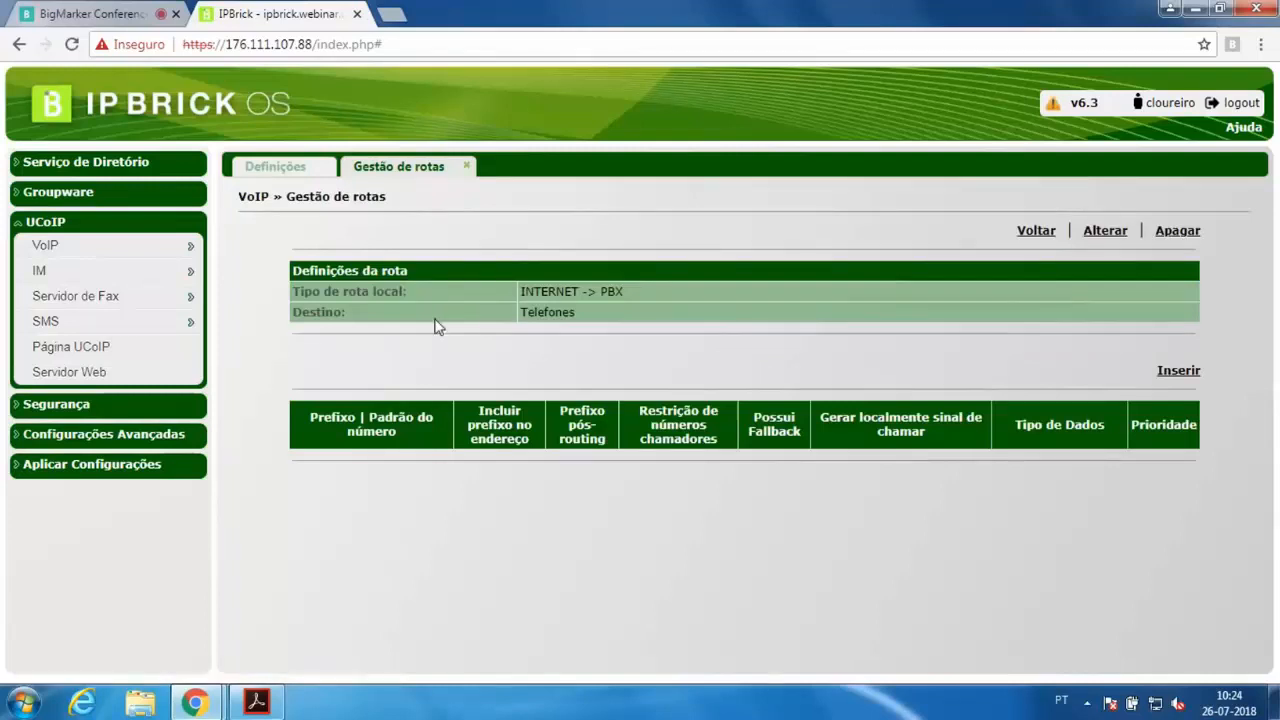
Open the prefix form for the INTERNET -> PBX route, enter 100 as prefix, and leave without inserting it
left_click_drag(312, 416, 1198, 426)
left_click(1198, 426)
left_click(1179, 371)
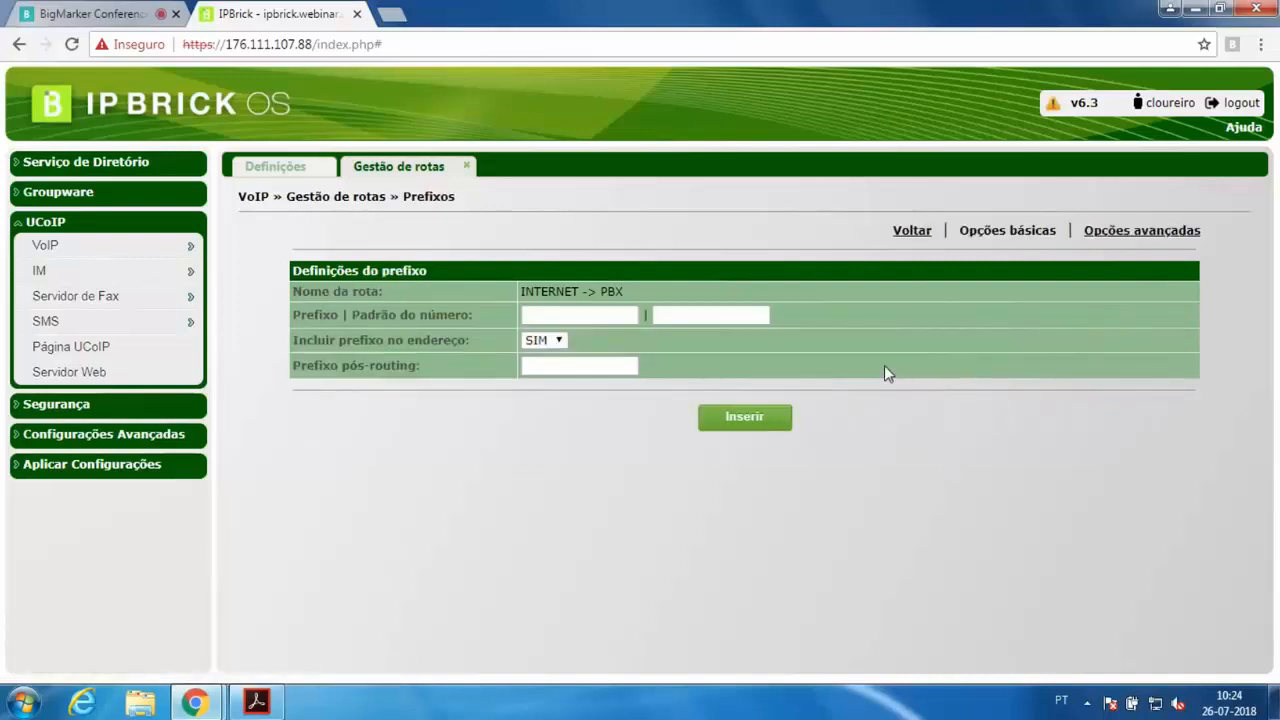
left_click(615, 318)
type("100")
mouse_move(470, 341)
left_mouse_down()
mouse_move(384, 340)
mouse_move(451, 345)
left_mouse_up()
left_click(535, 314)
left_click_drag(560, 315, 486, 322)
left_click(911, 230)
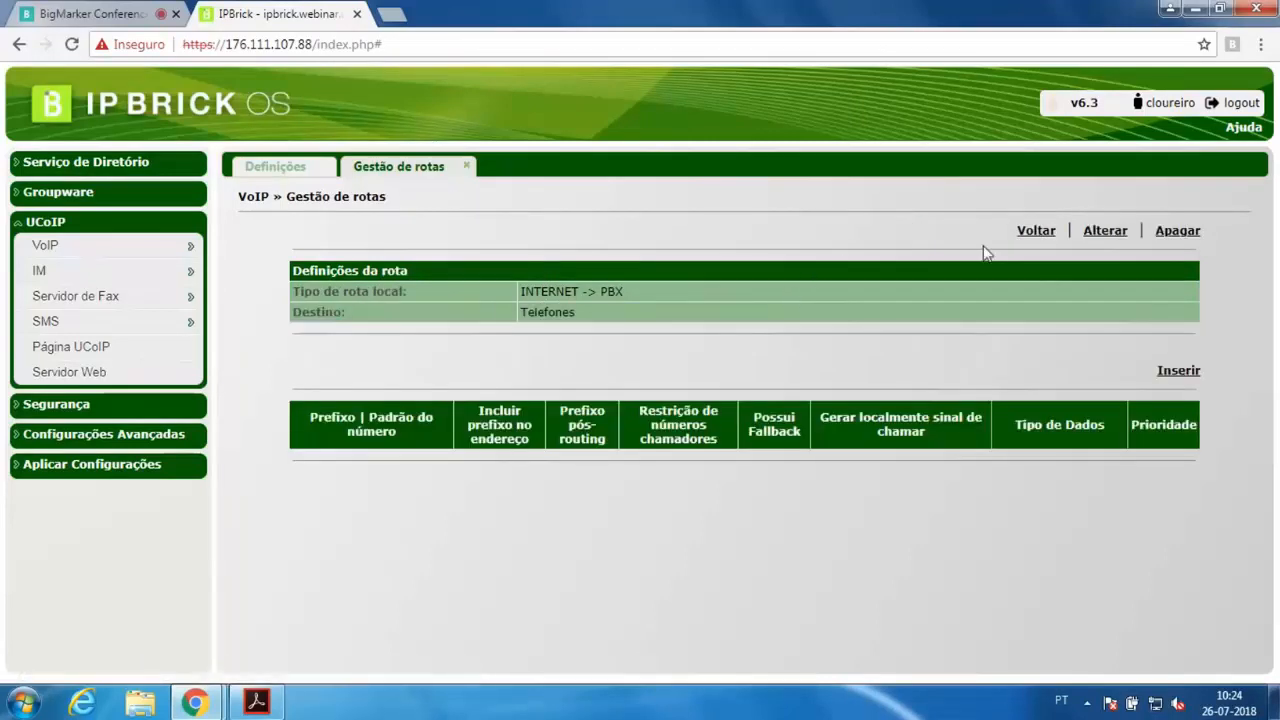
Return to the route management overview and review the local routes list
left_click(1022, 235)
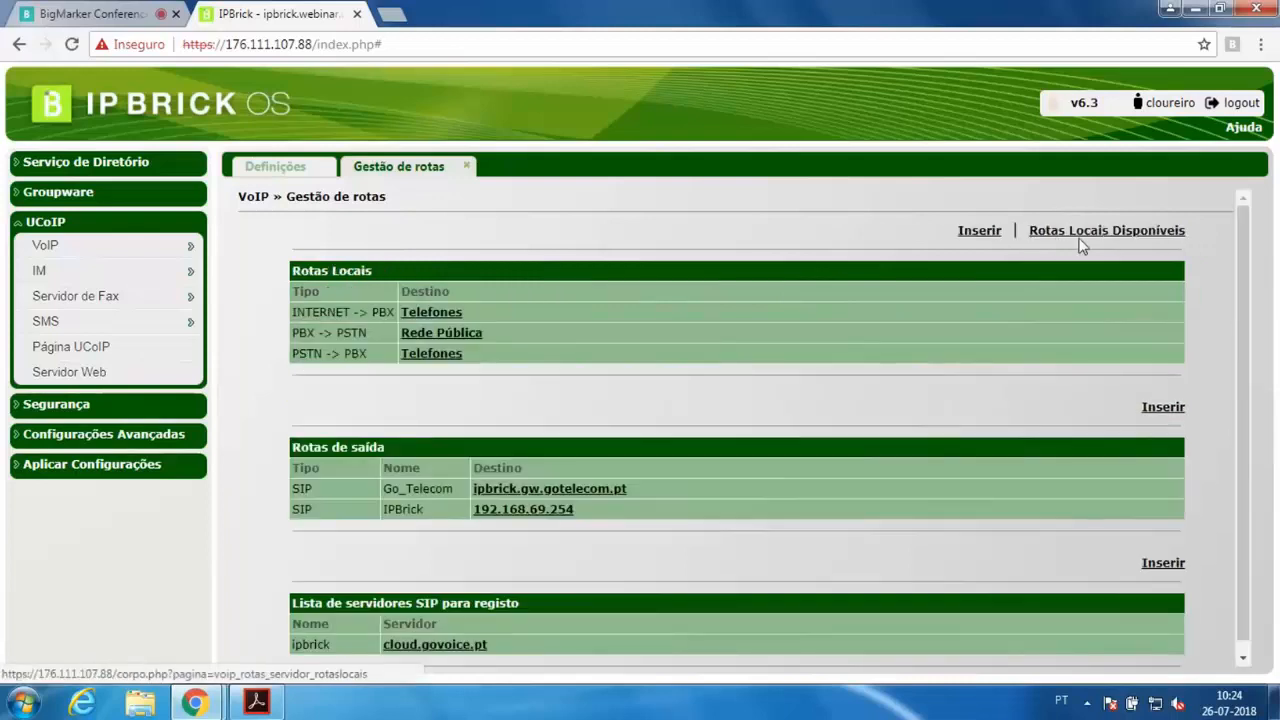
left_click_drag(293, 333, 370, 334)
left_click(297, 352)
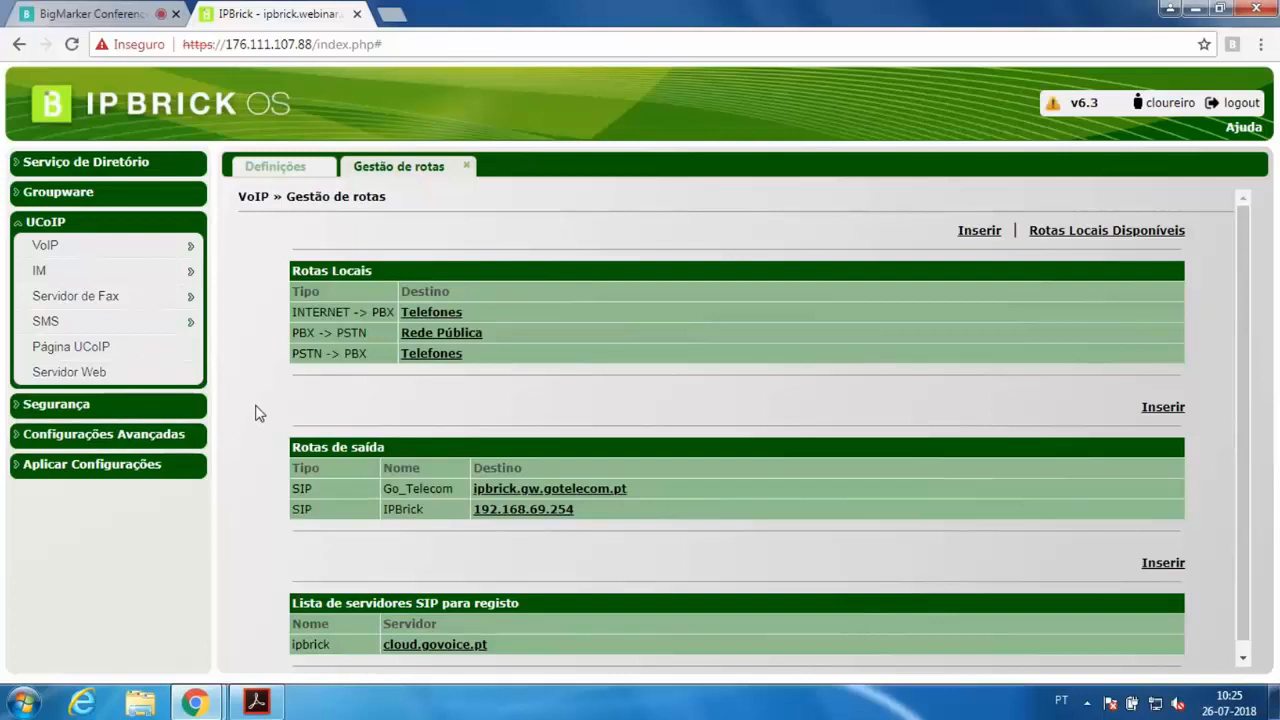
left_click(171, 434)
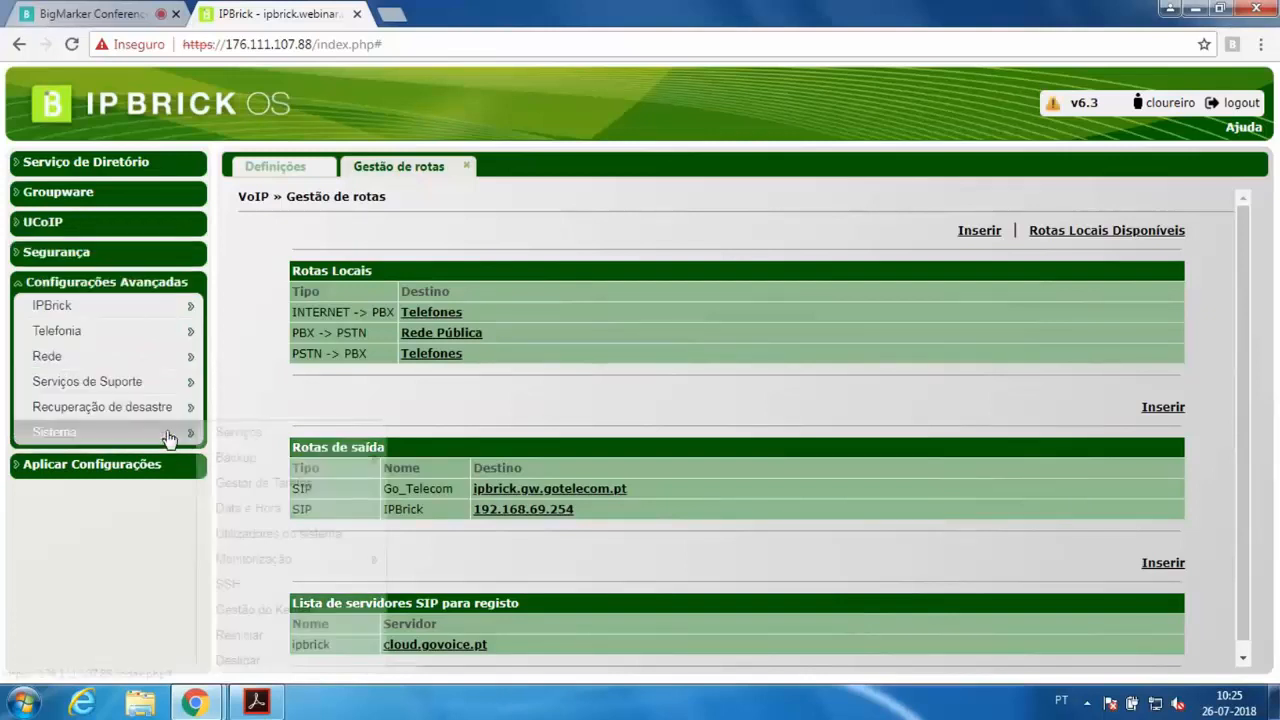
mouse_move(131, 331)
left_click(252, 325)
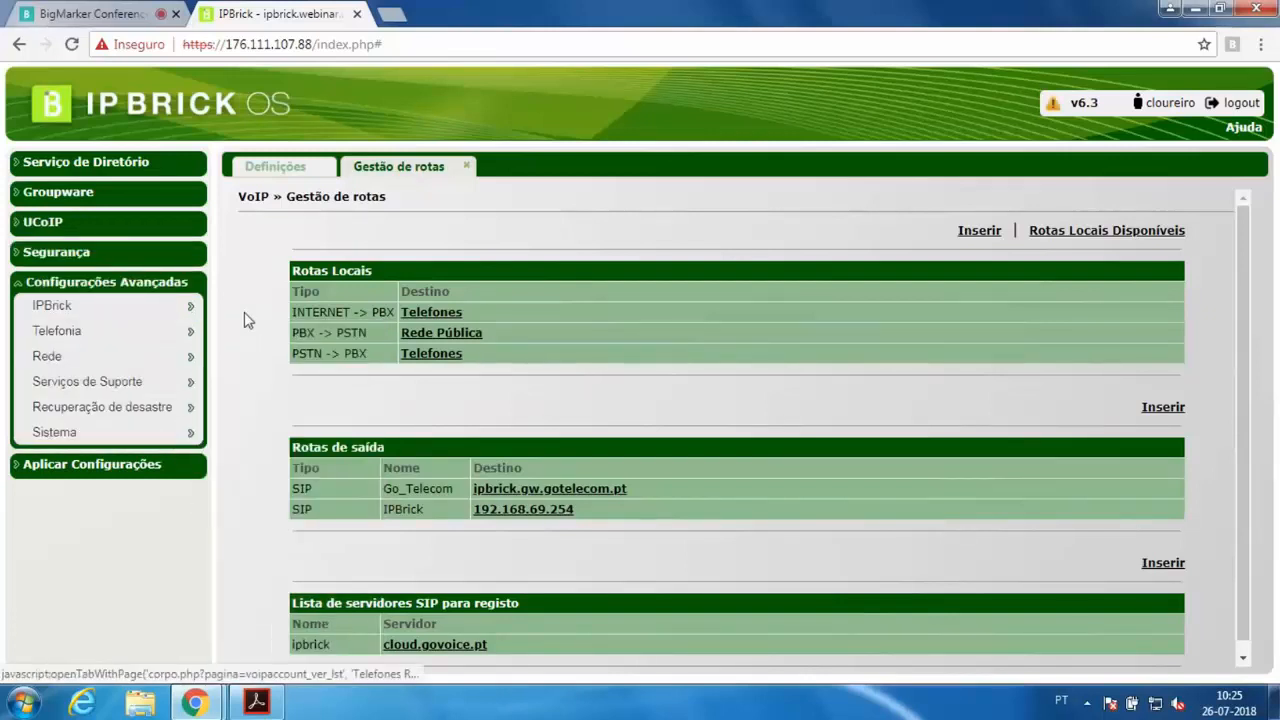
mouse_move(192, 331)
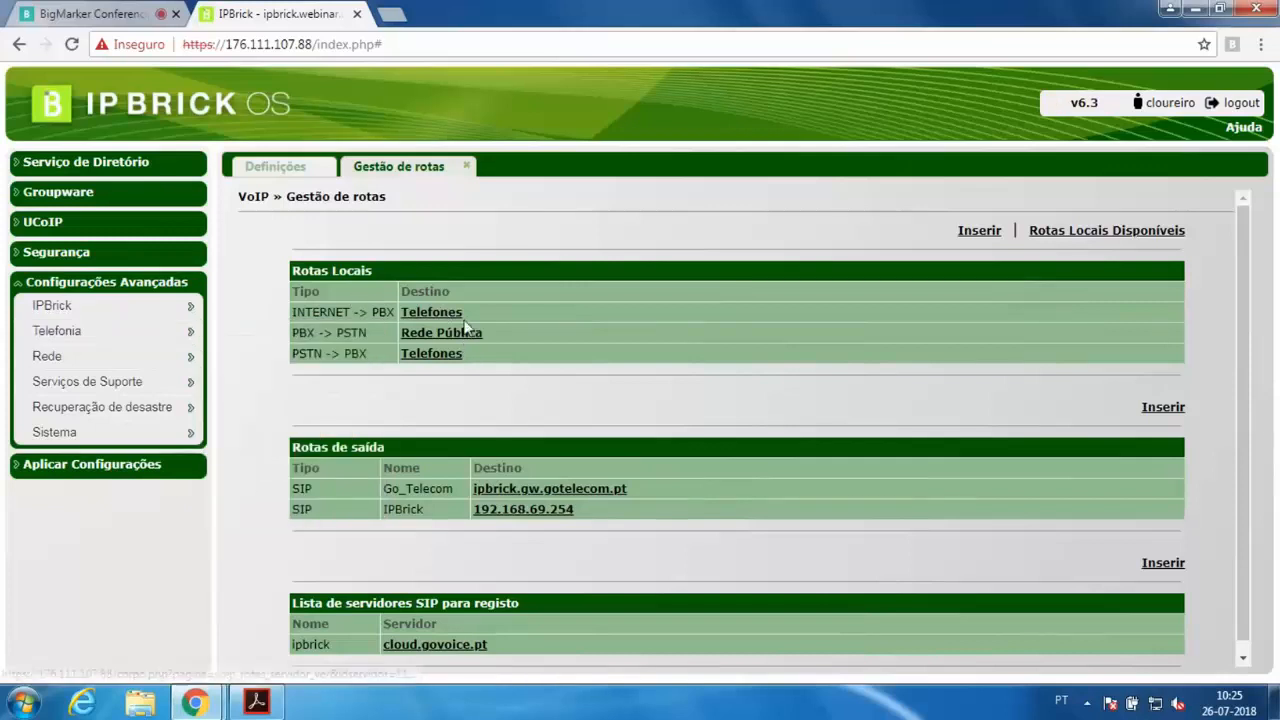
Review the available and active local route lists, then go back to route management
left_click(1096, 236)
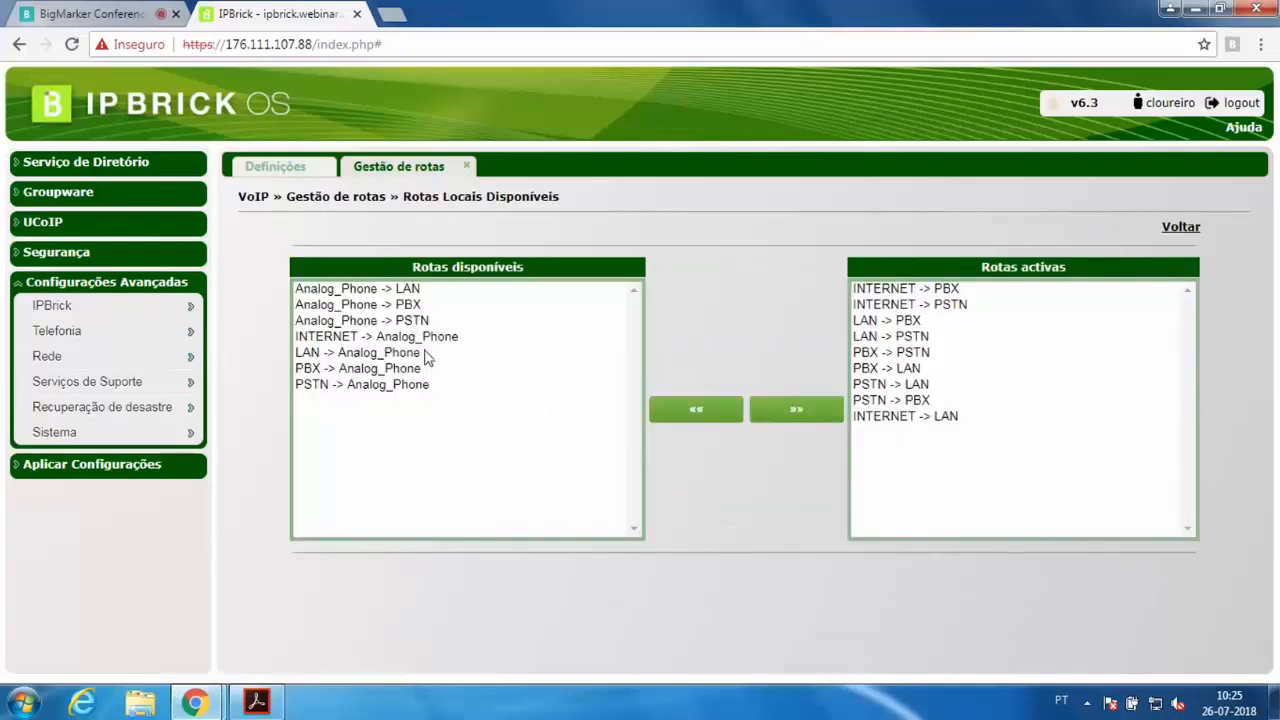
left_click_drag(471, 268, 525, 258)
left_click(535, 274)
left_click(914, 338)
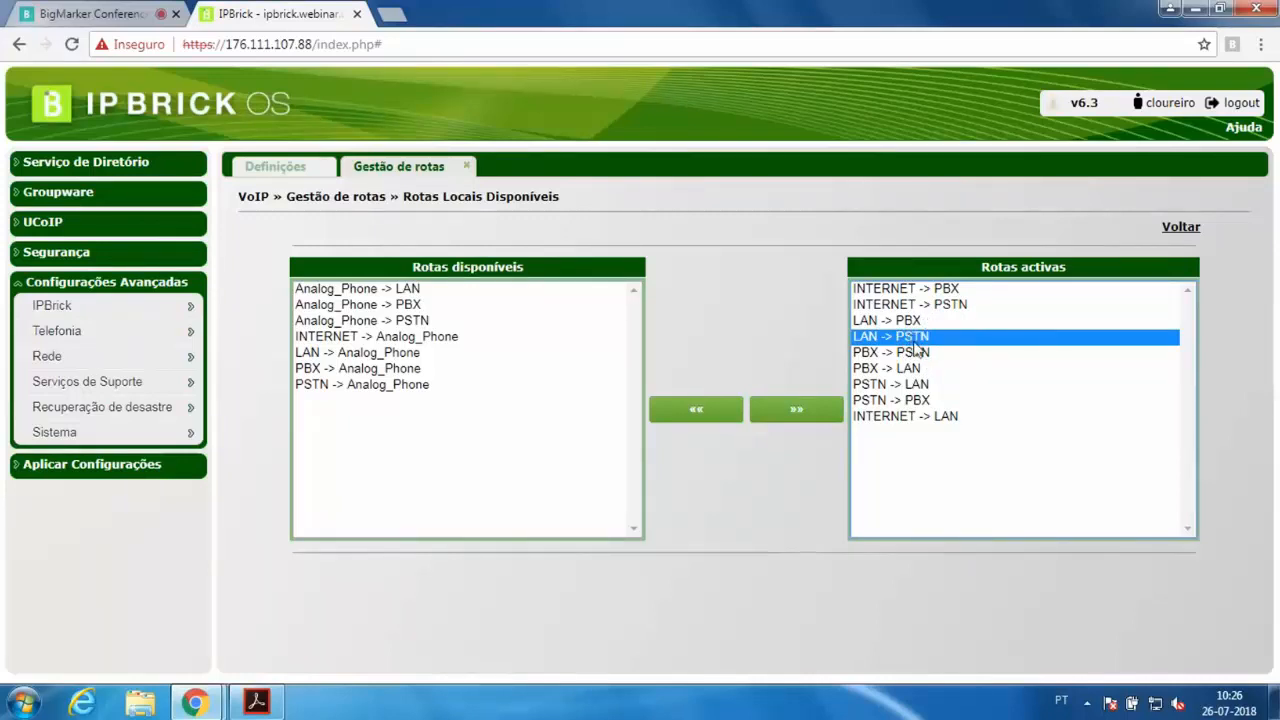
left_click_drag(389, 289, 374, 457)
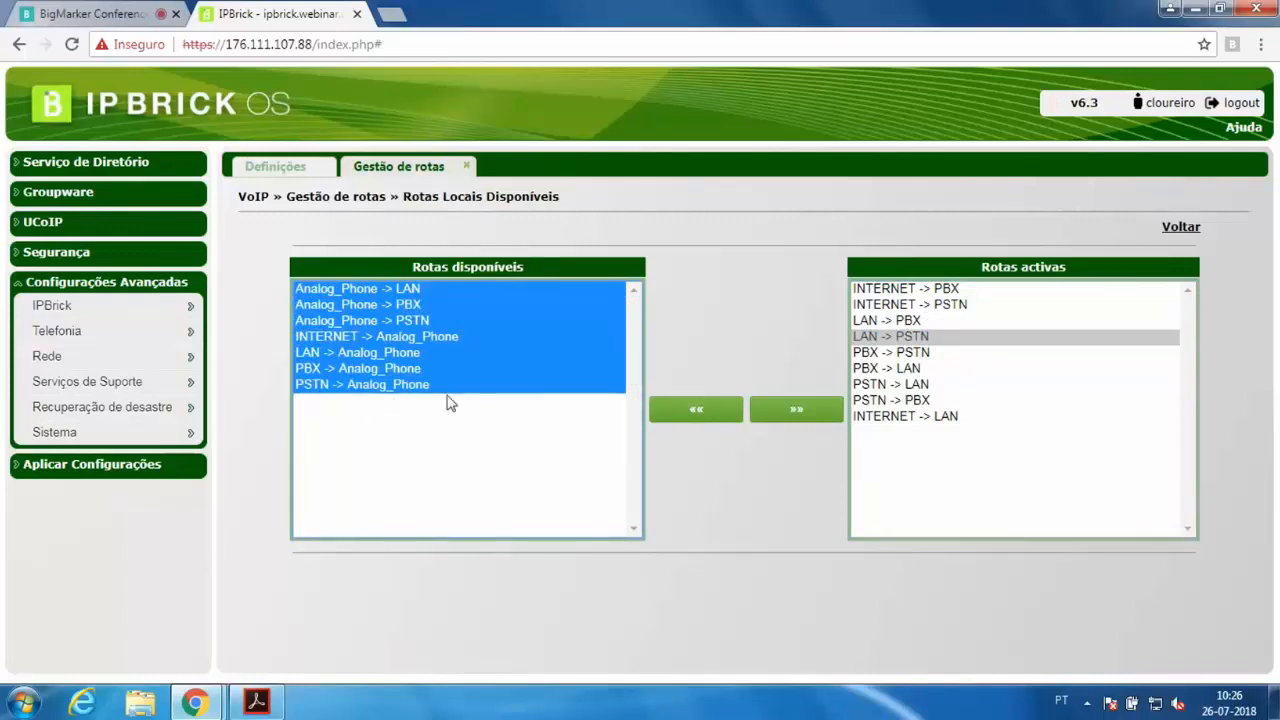
left_click(1183, 231)
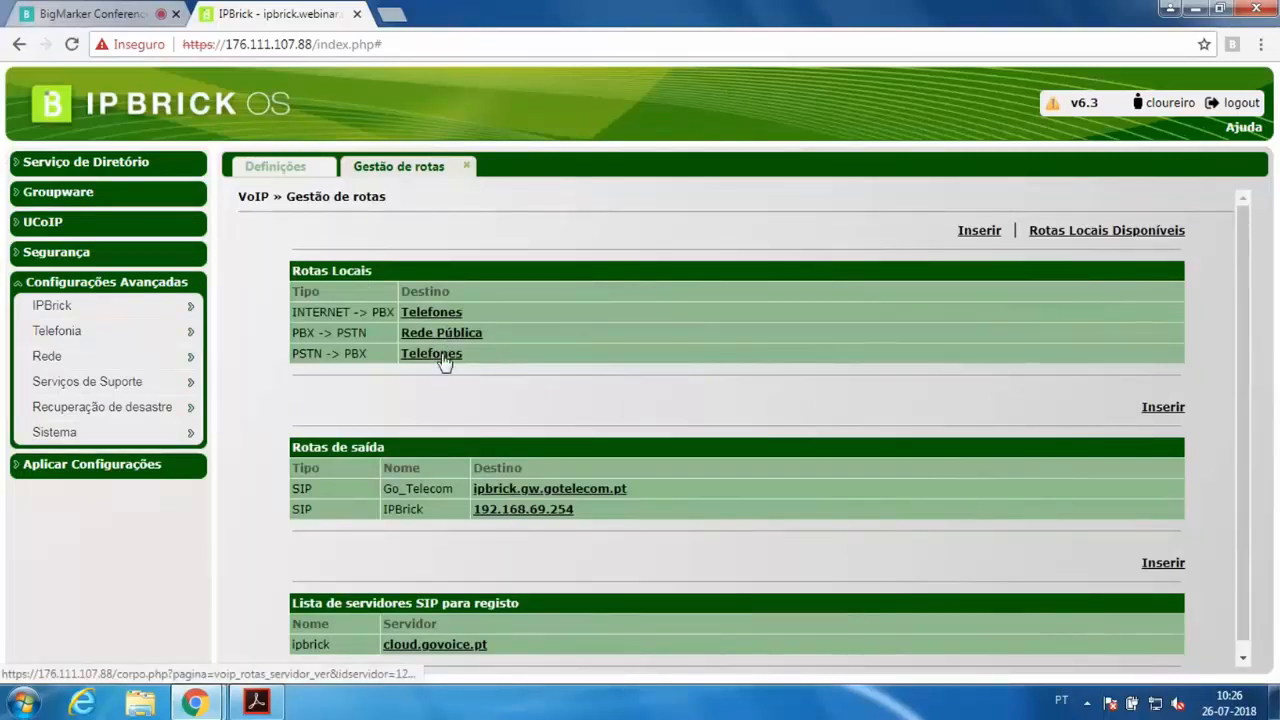
Inspect the PSTN -> PBX local route's definitions and prefix entry, then return to route management
left_click(445, 354)
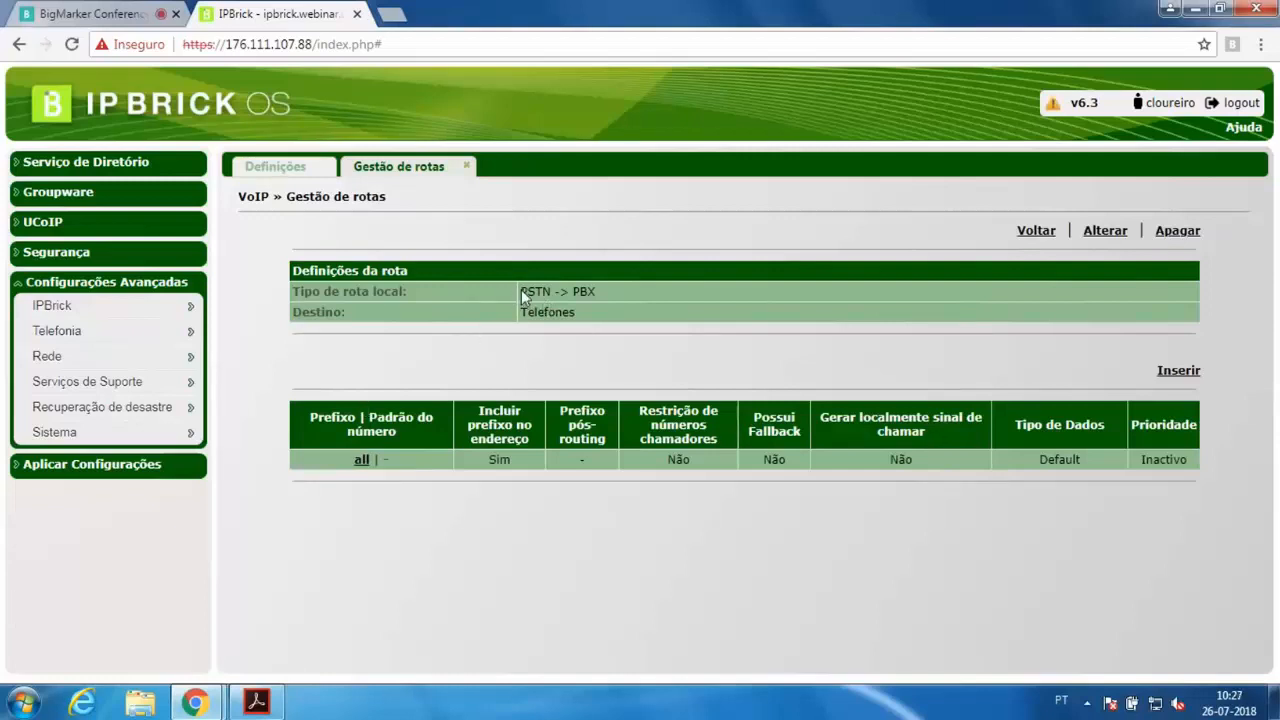
left_click_drag(521, 290, 596, 292)
left_click_drag(352, 461, 421, 460)
left_click(404, 457)
left_click_drag(420, 470, 674, 474)
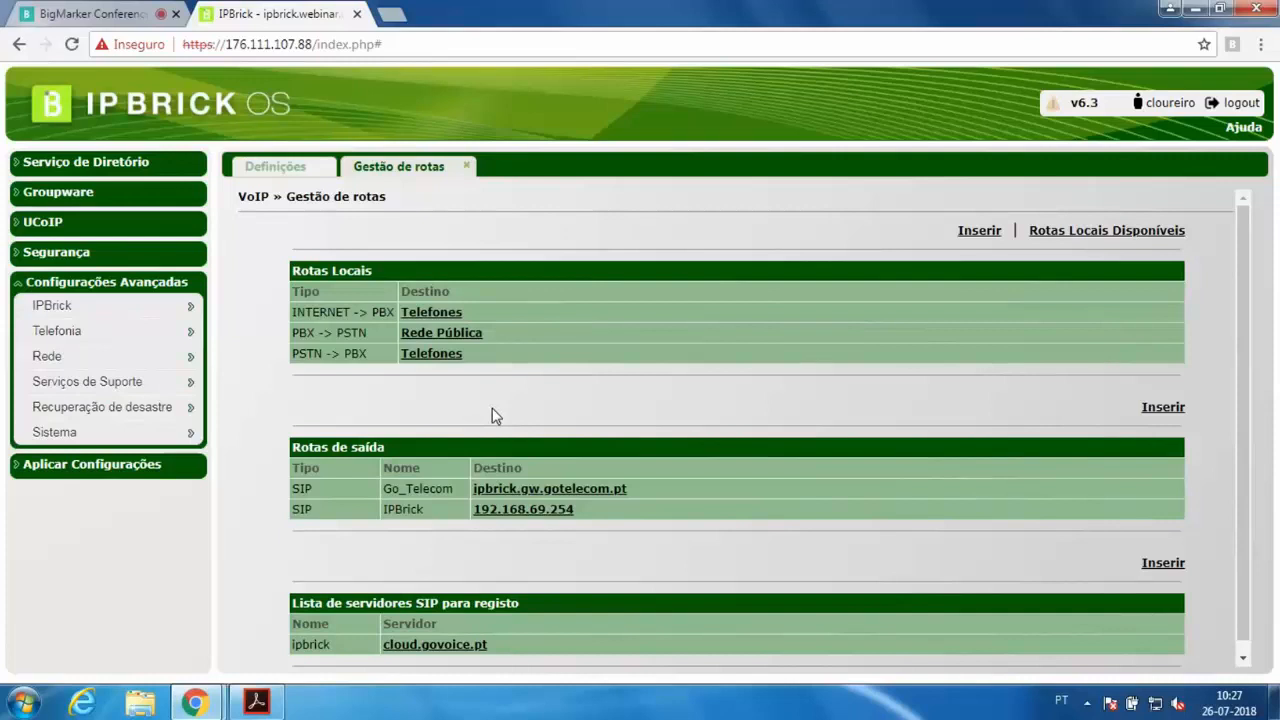
Inspect the Go_Telecom outbound SIP route's settings and return to the route list
left_click(575, 490)
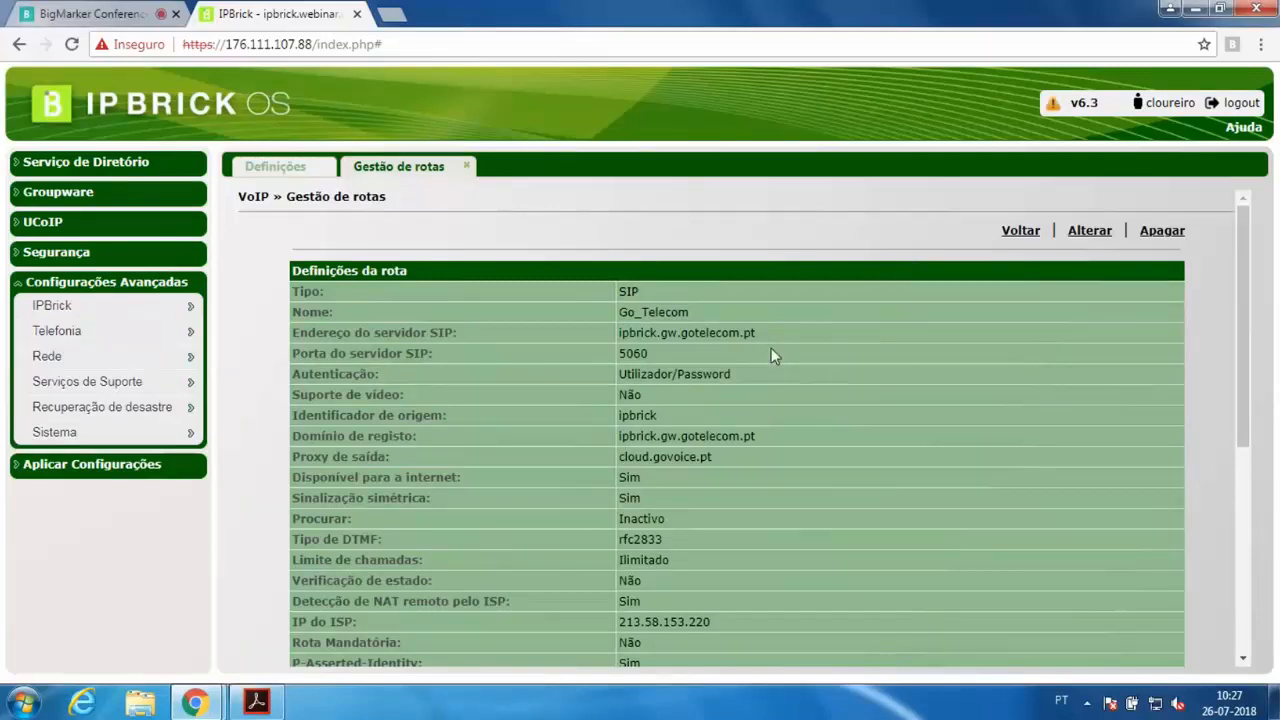
scroll(771, 355, "down", 2)
scroll(771, 355, "up", 2)
left_click_drag(654, 375, 716, 375)
left_click(769, 374)
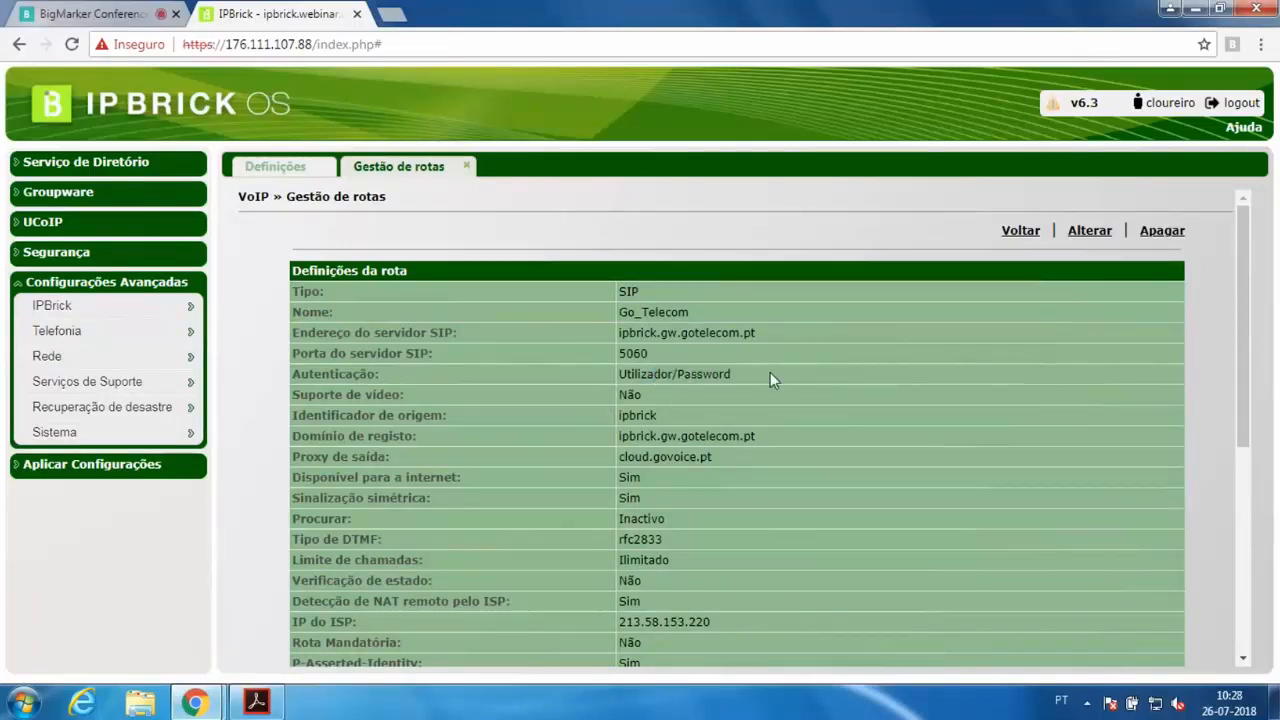
left_click(1012, 243)
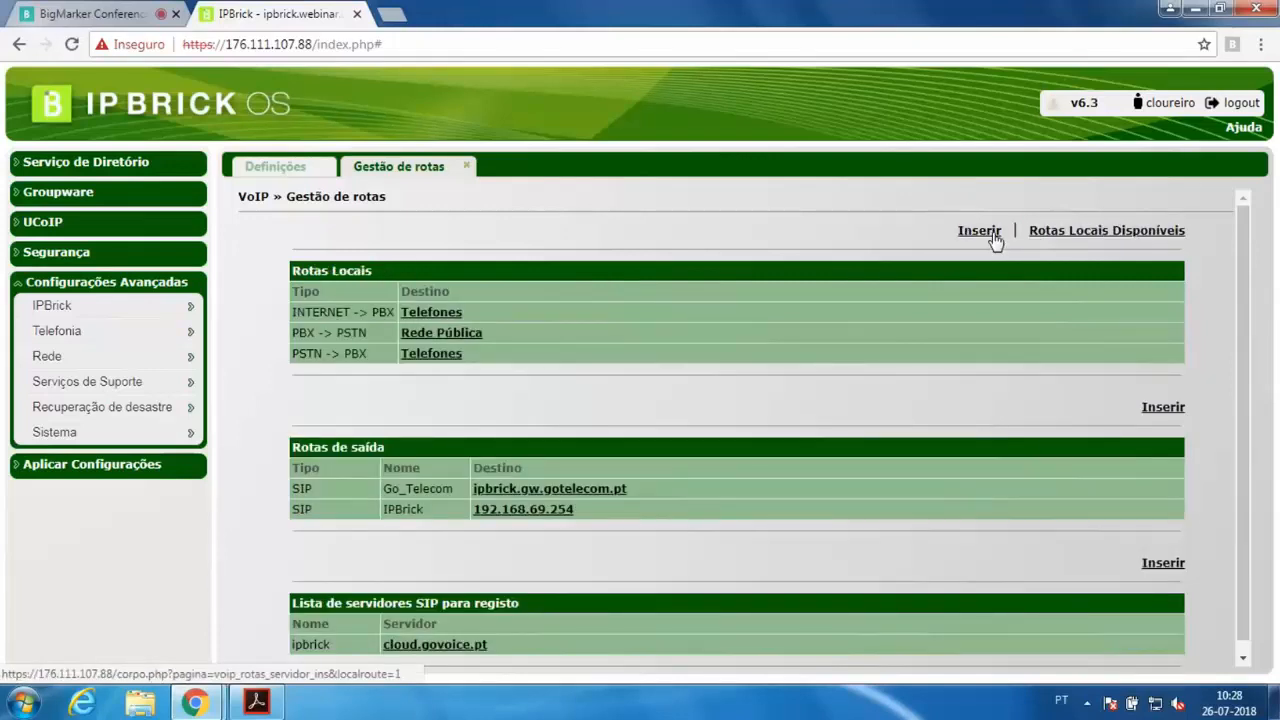
Open a new outbound route form and review its type choices and advanced options, keeping the SIP type
left_click(1164, 409)
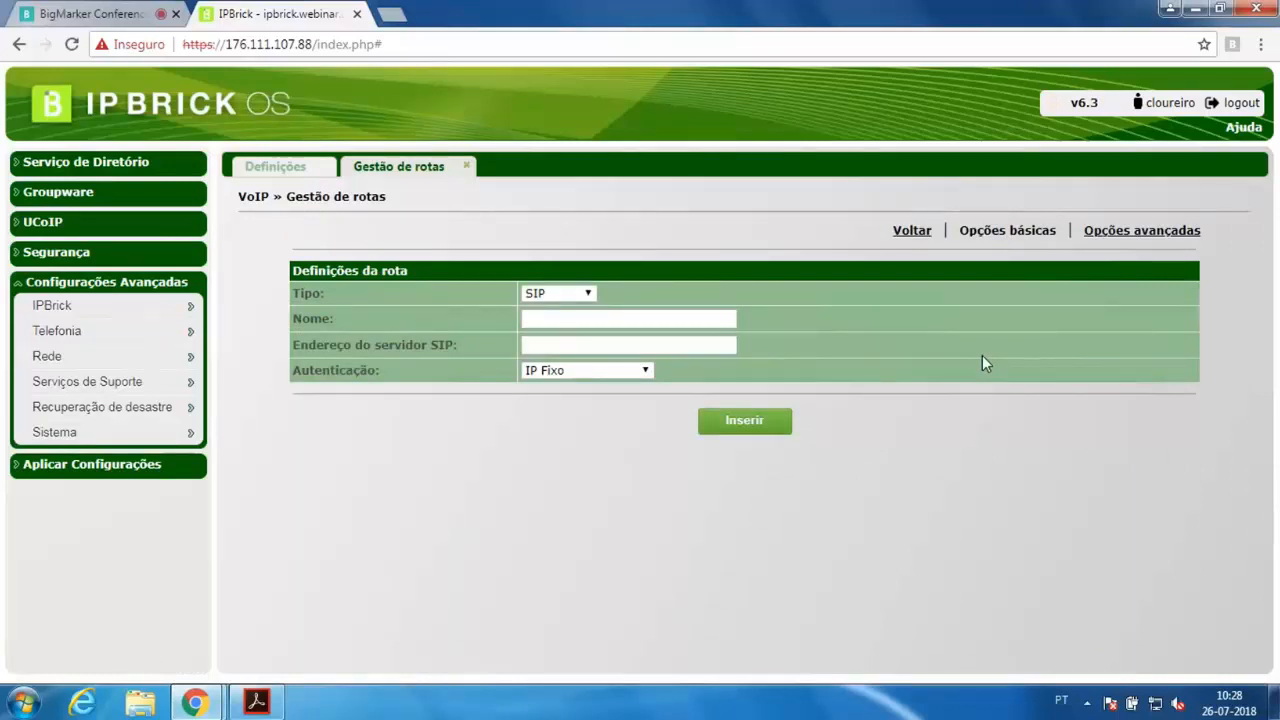
left_click(580, 297)
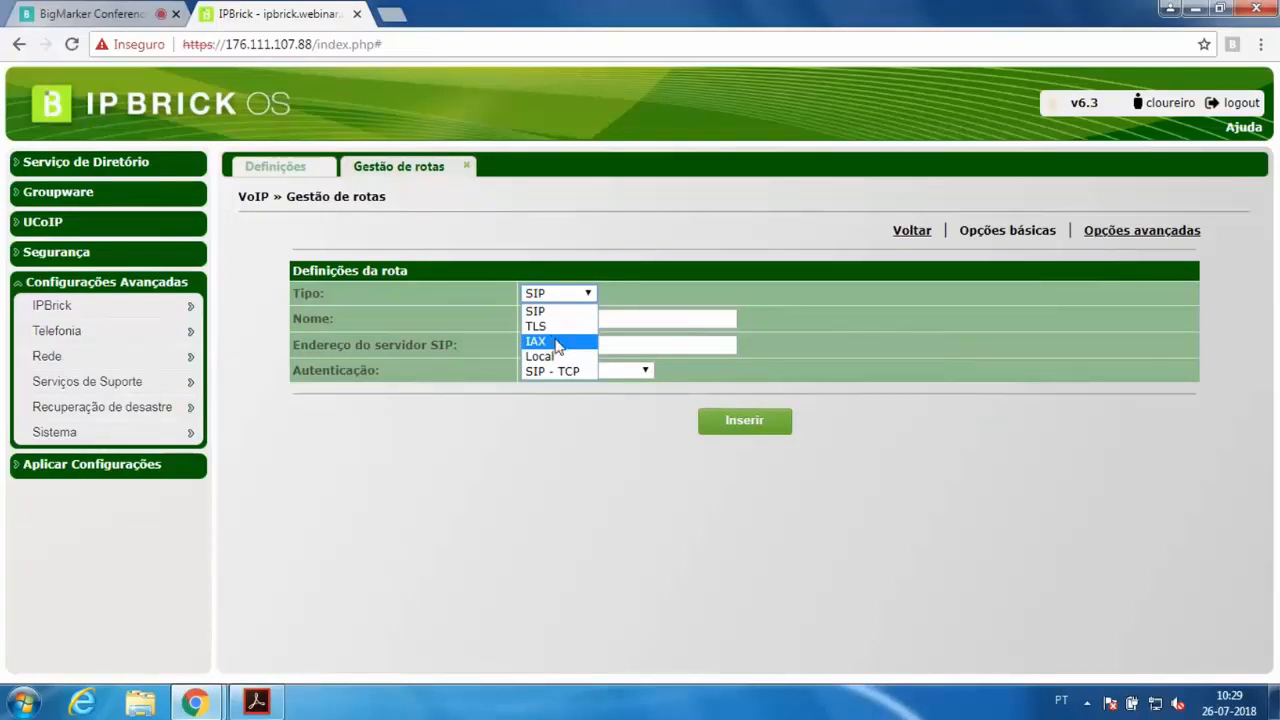
left_click(590, 294)
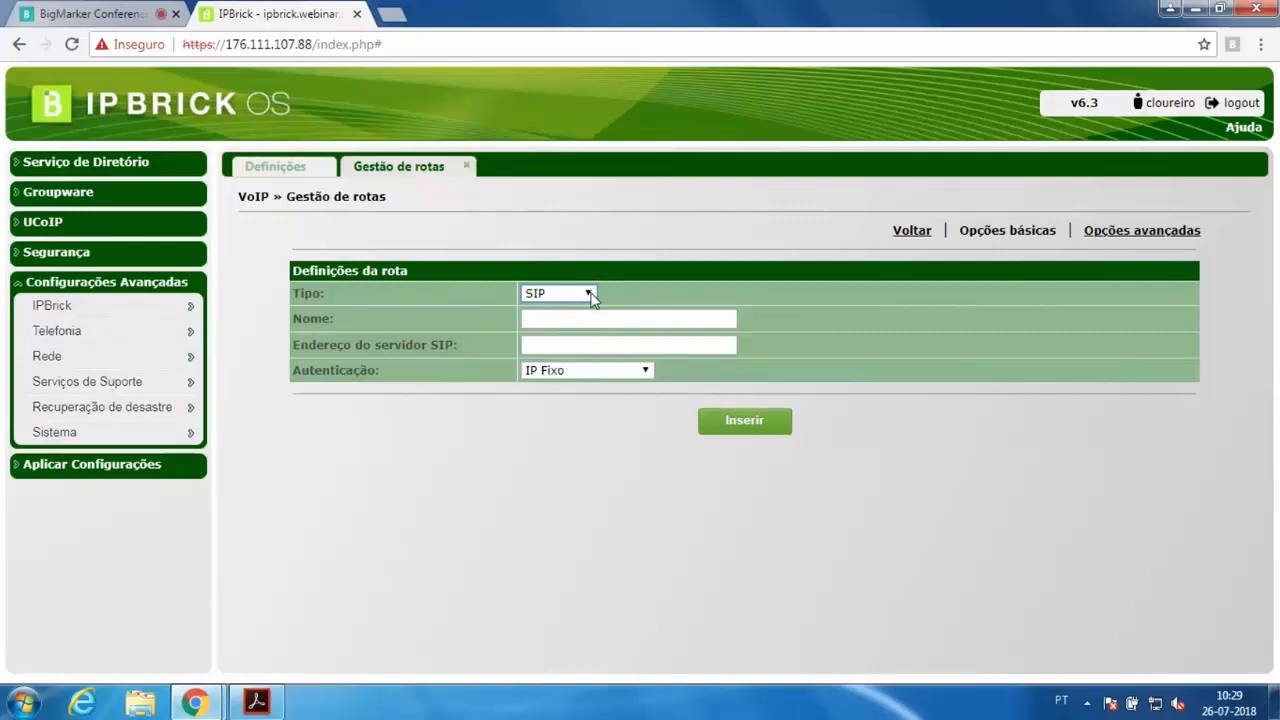
left_click(590, 294)
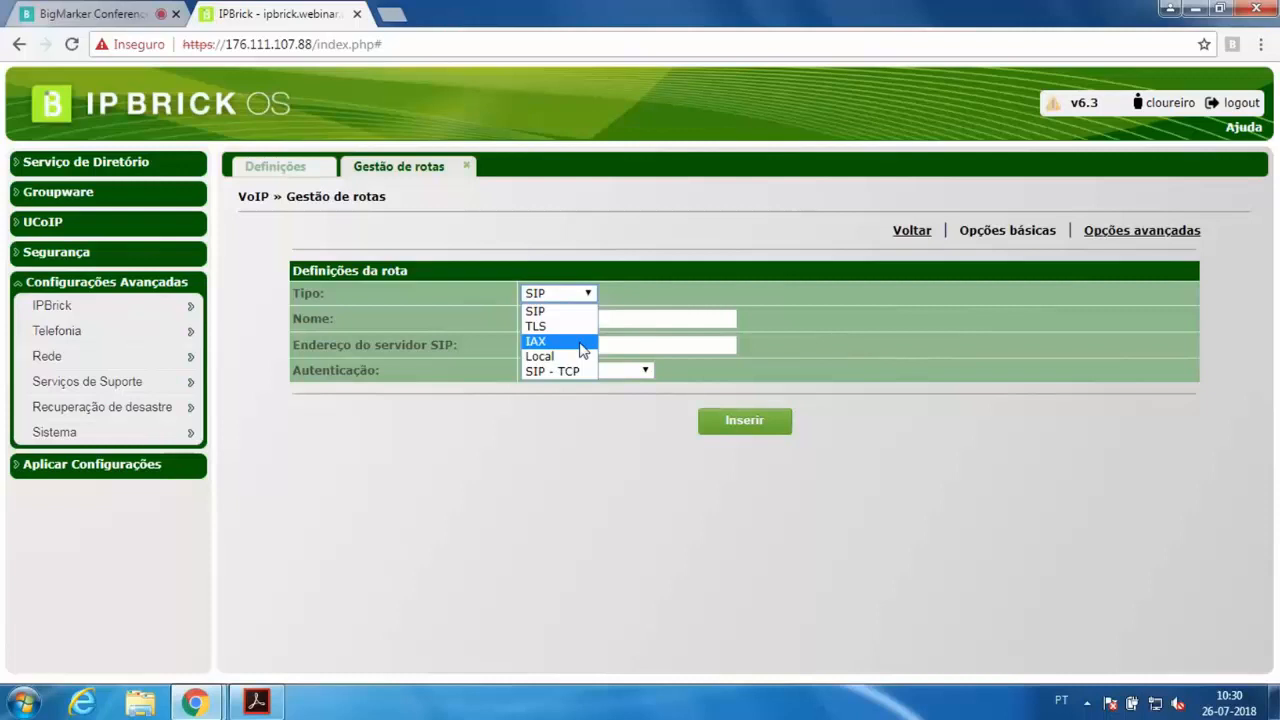
left_click(584, 312)
left_click(586, 320)
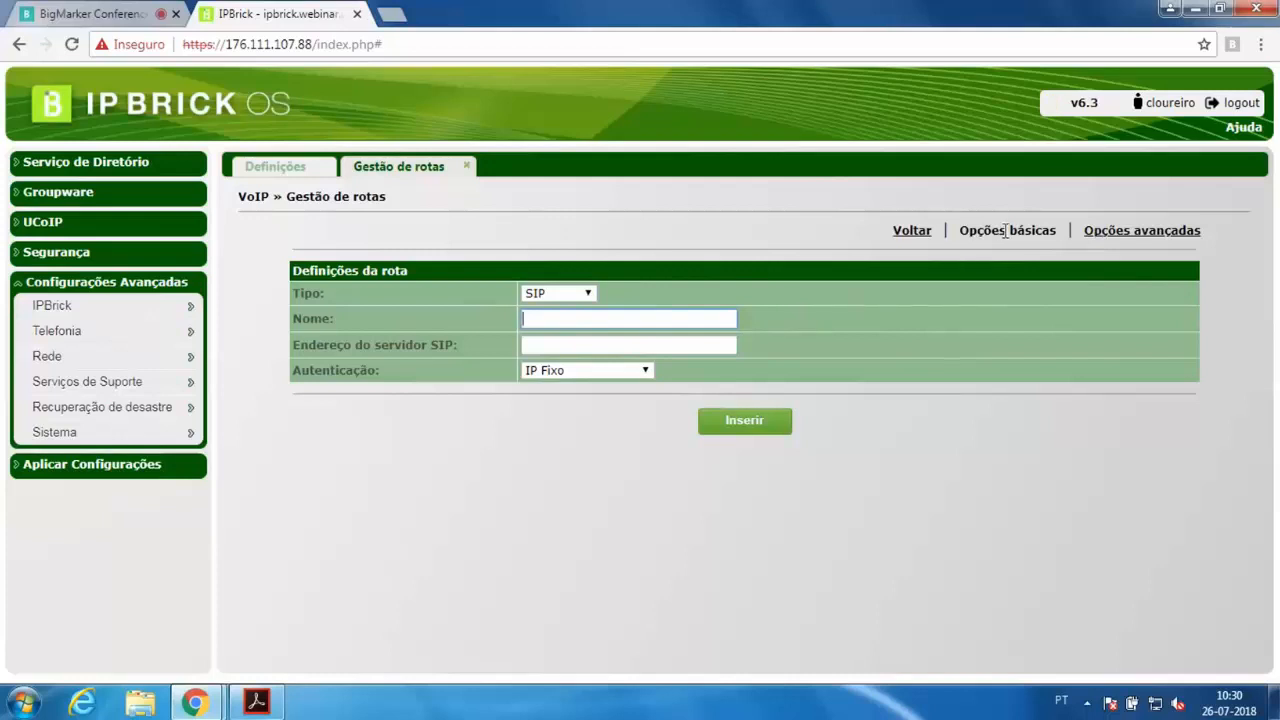
left_click(1130, 231)
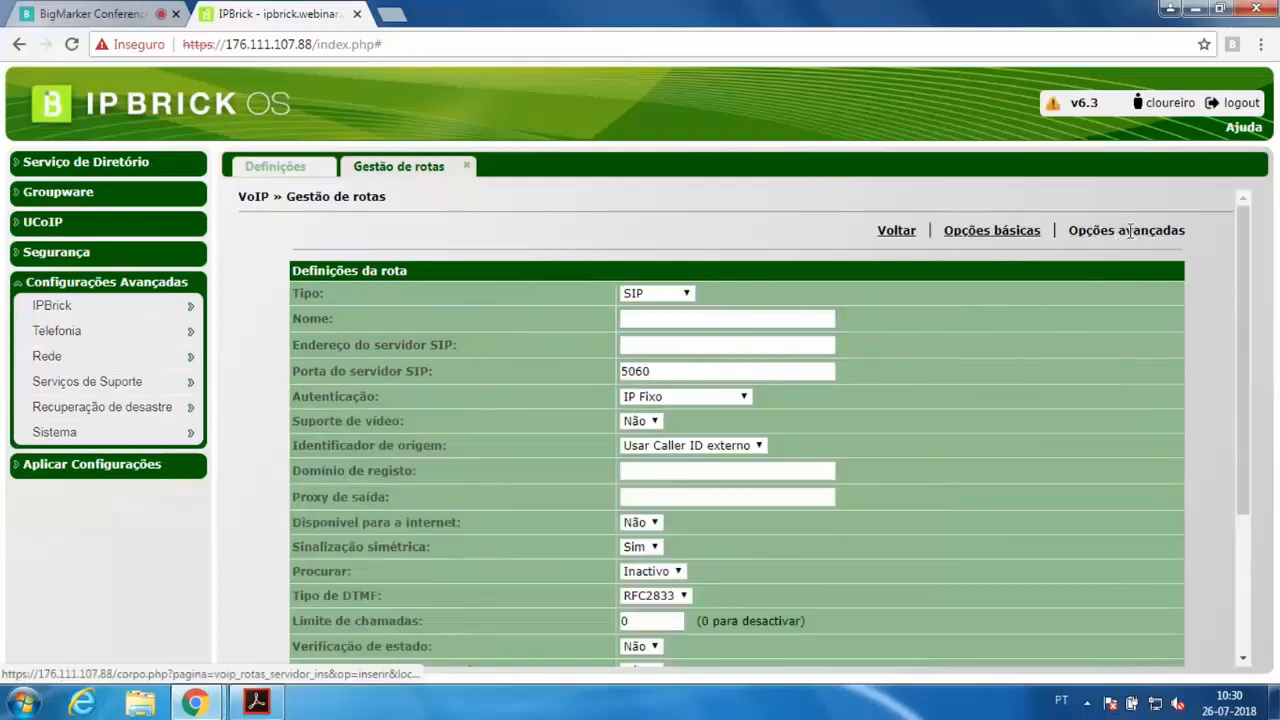
left_click(1025, 231)
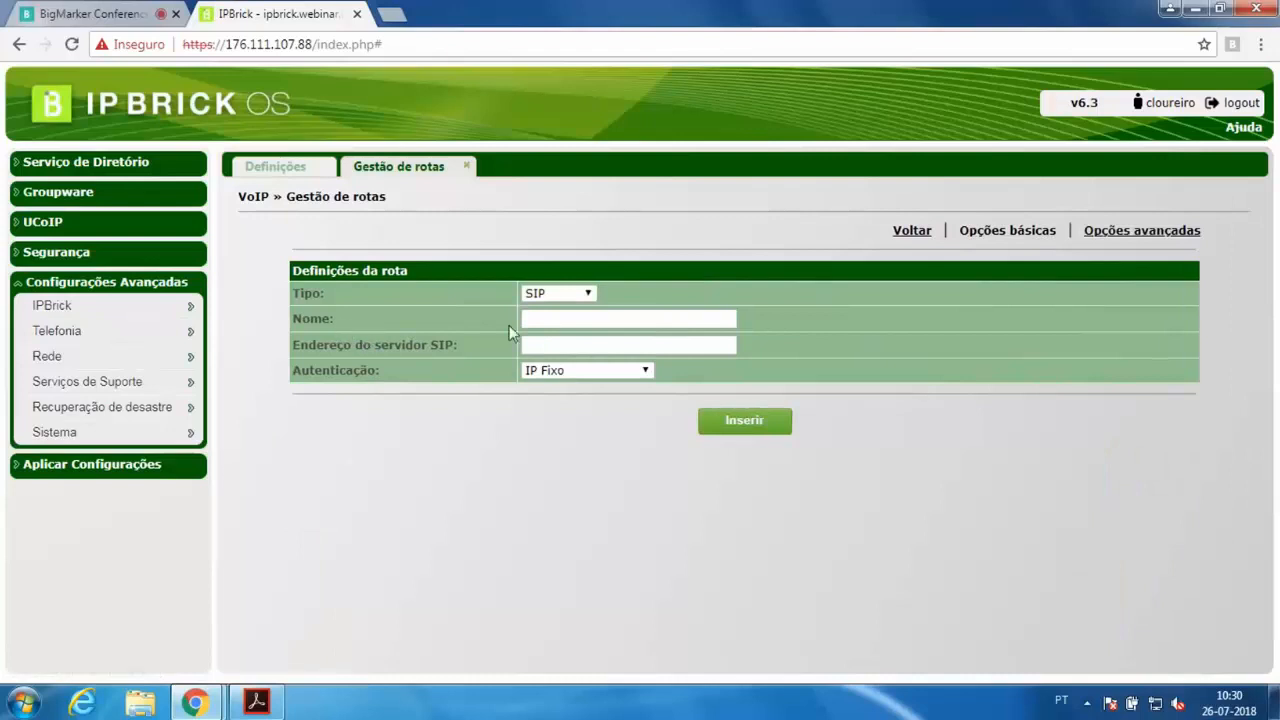
Name the new SIP route Porto and set its SIP server address to 10.10.10.10
left_click(544, 321)
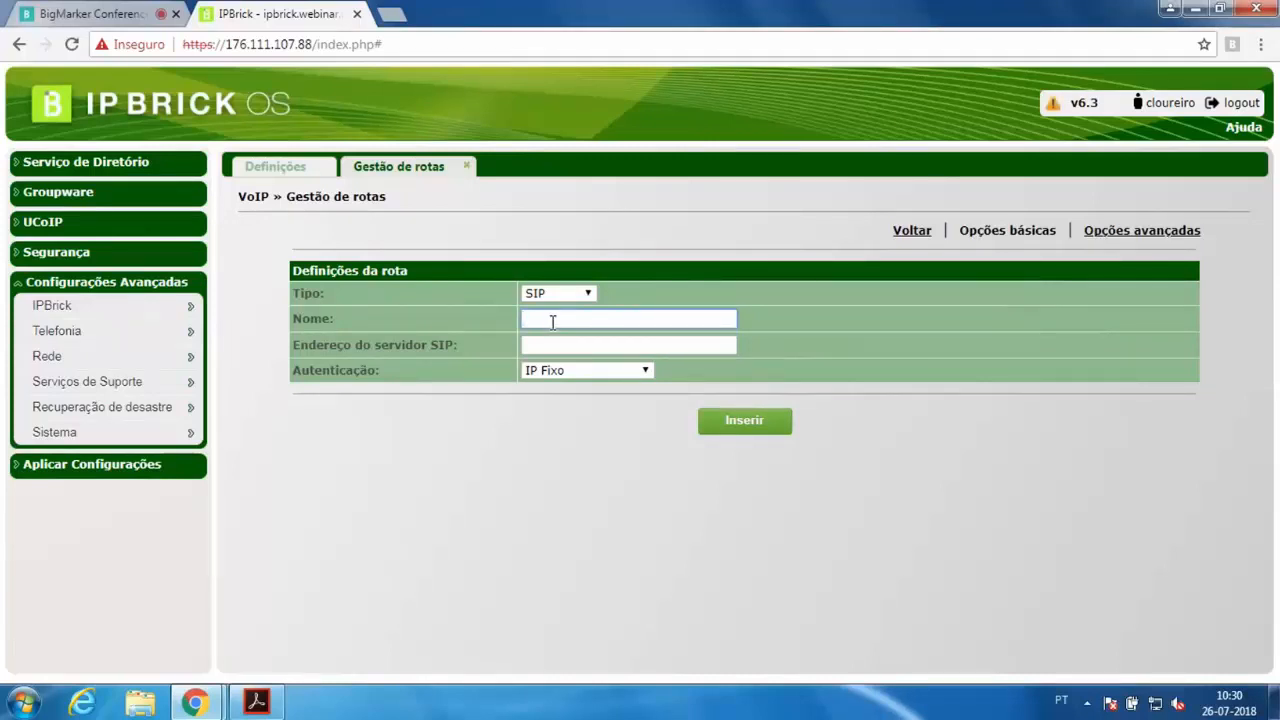
type("Porto")
left_click(611, 347)
type("10.10")
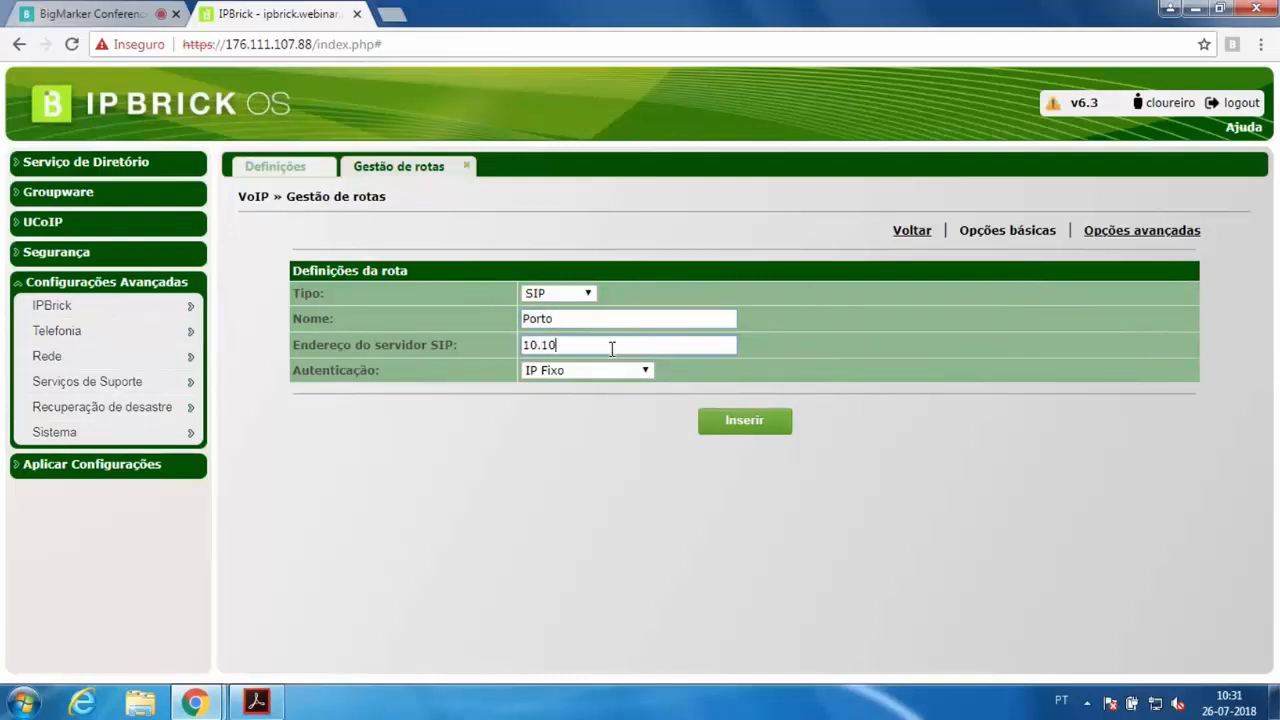
type(".10.,1.")
key("BackSpace")
type("0")
key("Left")
key("Left")
key("BackSpace")
Set the route's authentication method to Utilizador/Password
left_click(1095, 234)
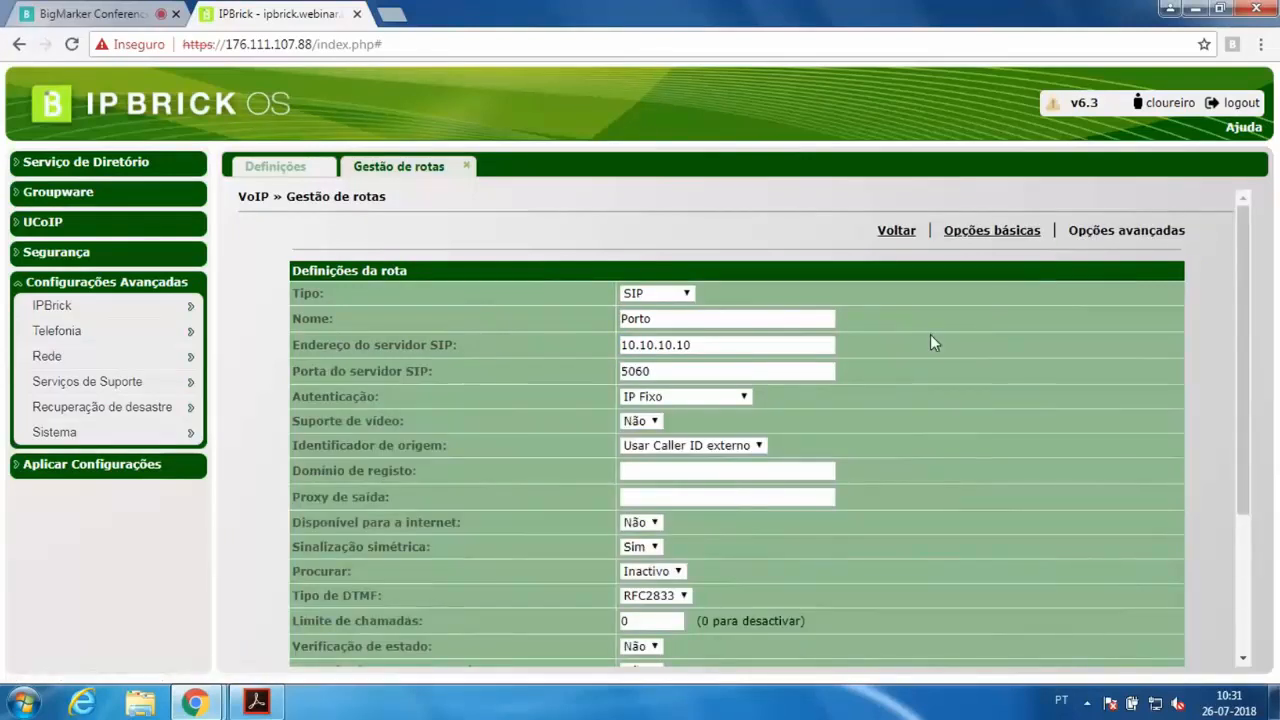
left_click(990, 234)
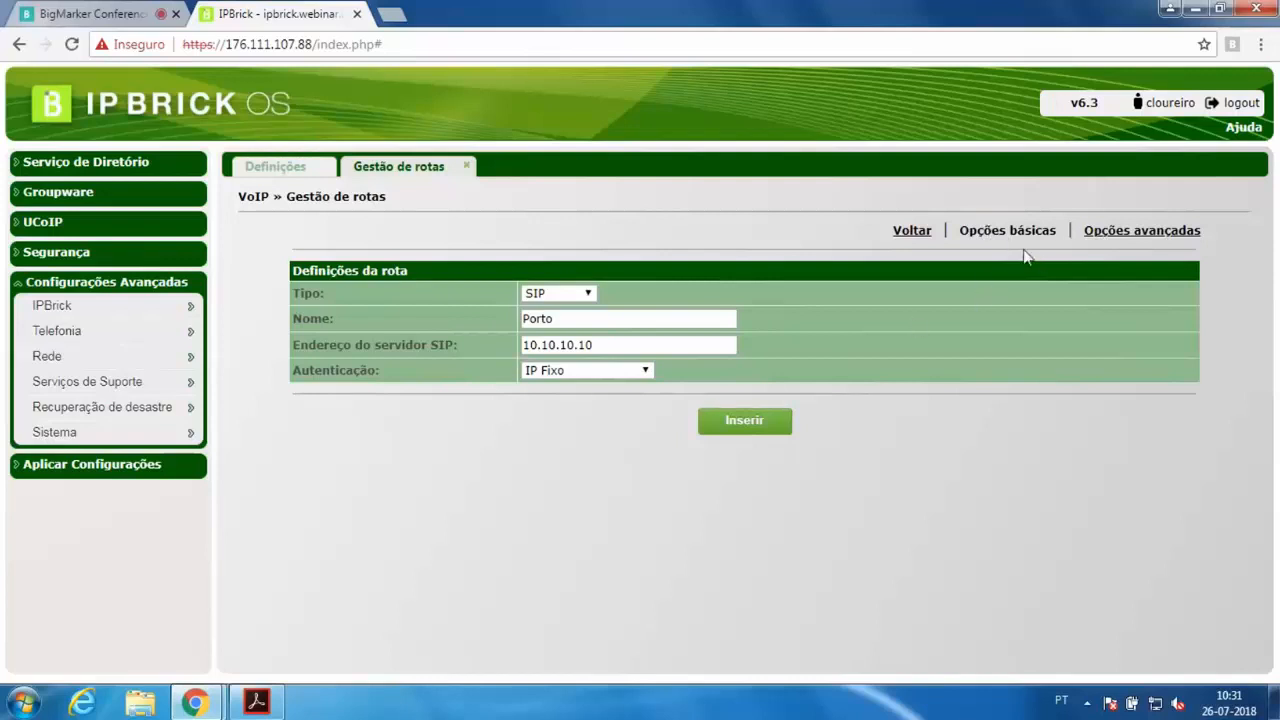
left_click(1108, 234)
left_click(615, 345)
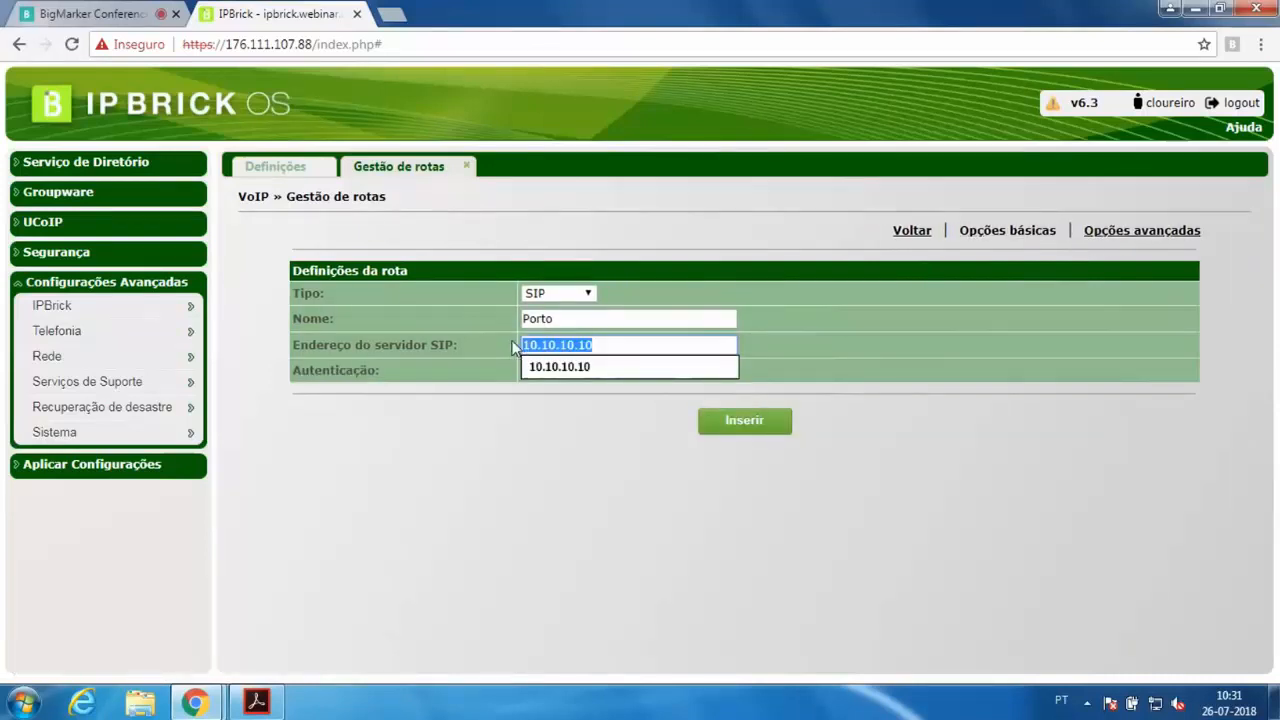
left_click(560, 367)
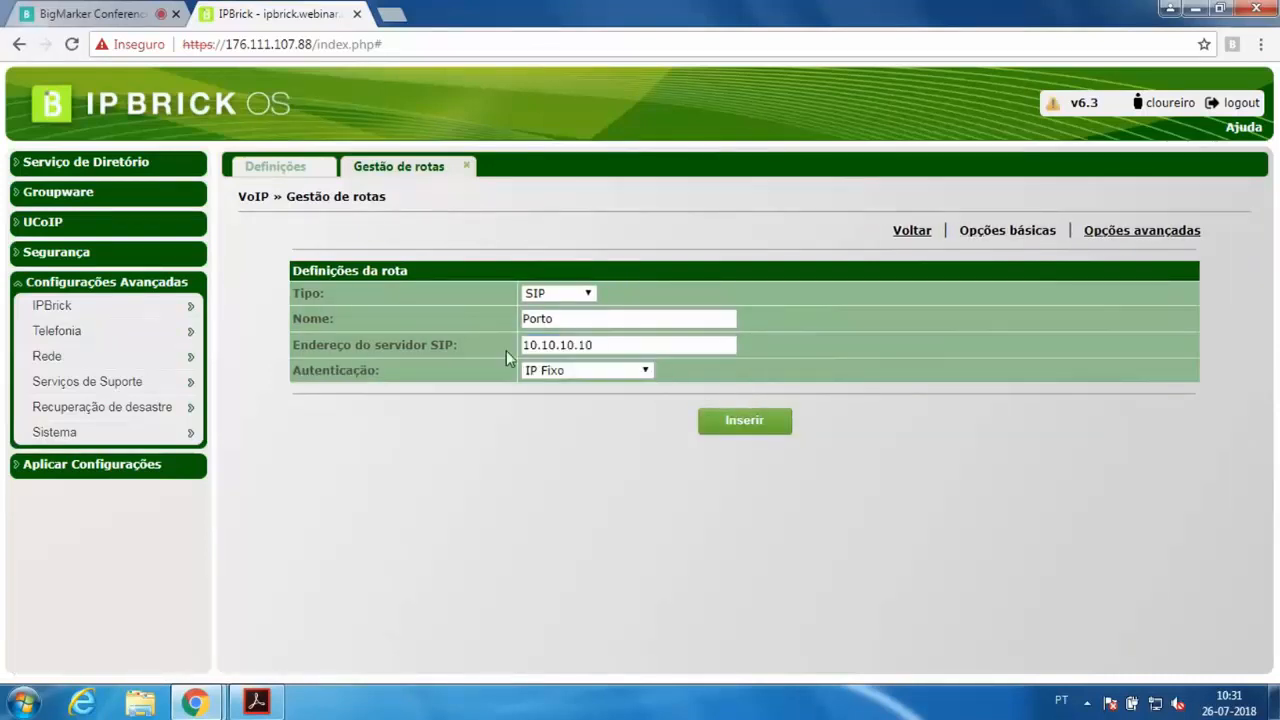
left_click_drag(612, 345, 558, 368)
left_click(562, 371)
left_click(575, 388)
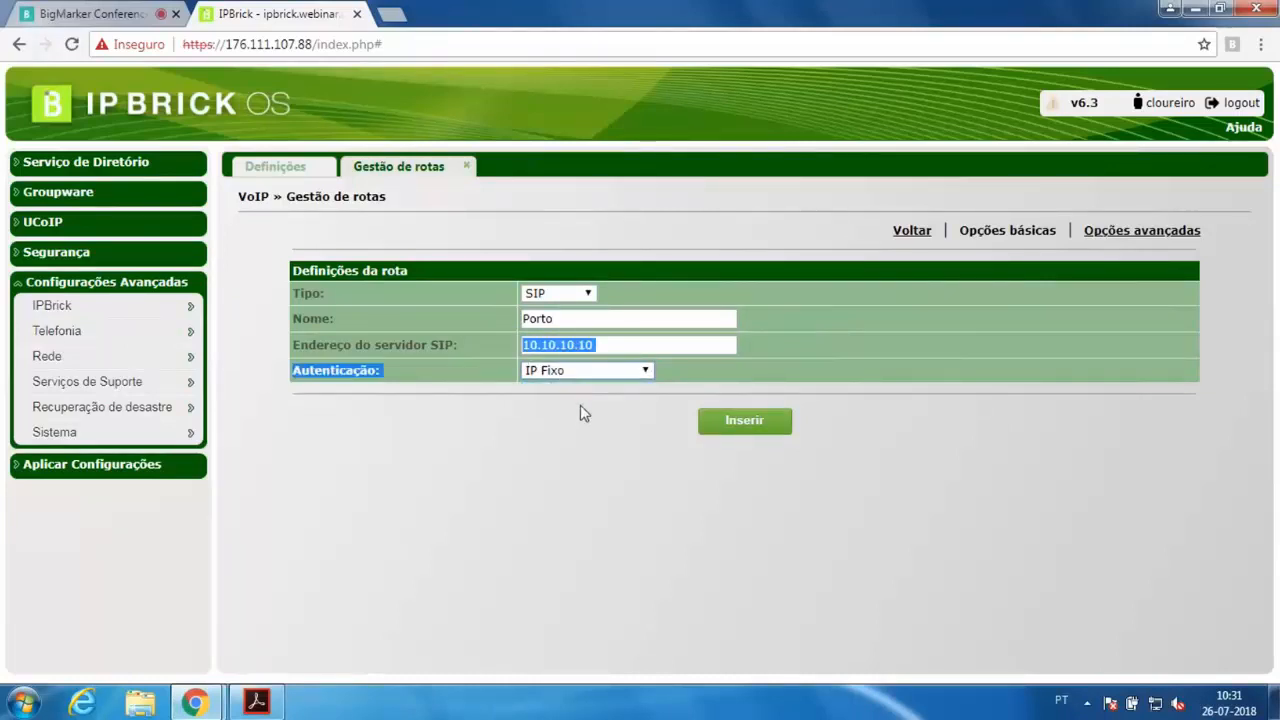
left_click(588, 370)
left_click(594, 403)
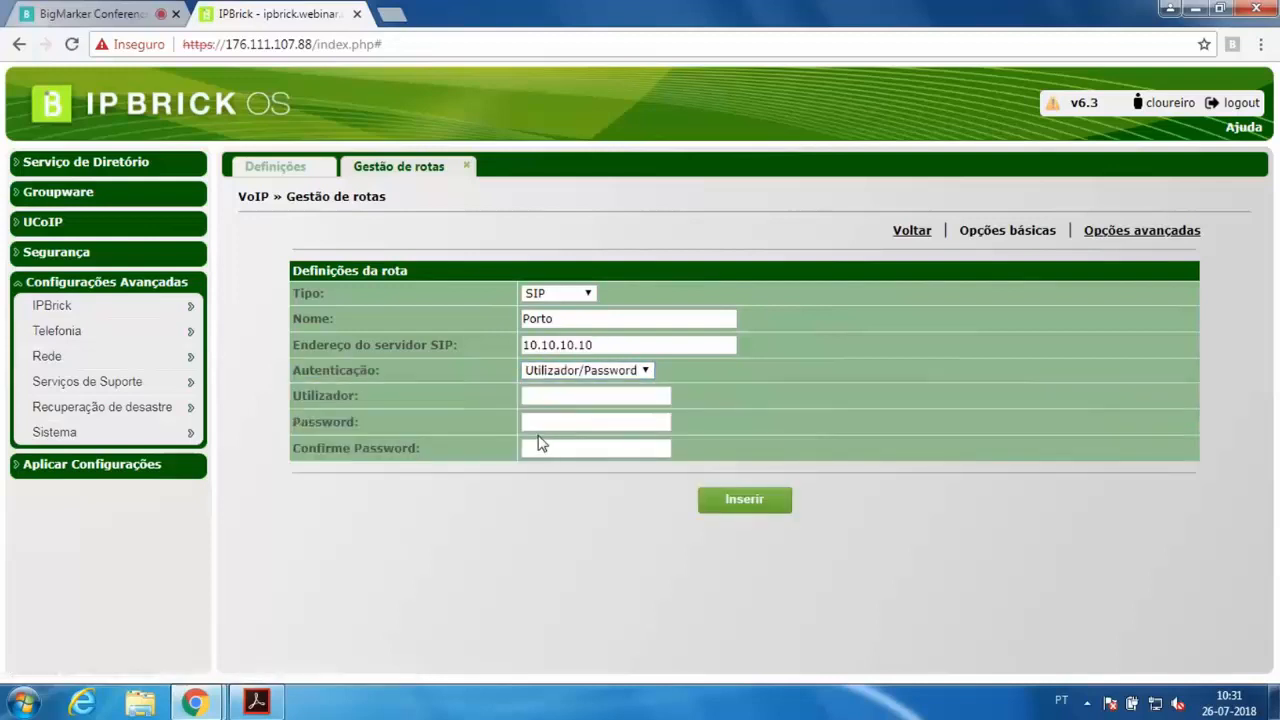
Enter the route's username and fill in the password and its confirmation
left_click(552, 394)
left_click(550, 421)
left_click(522, 397)
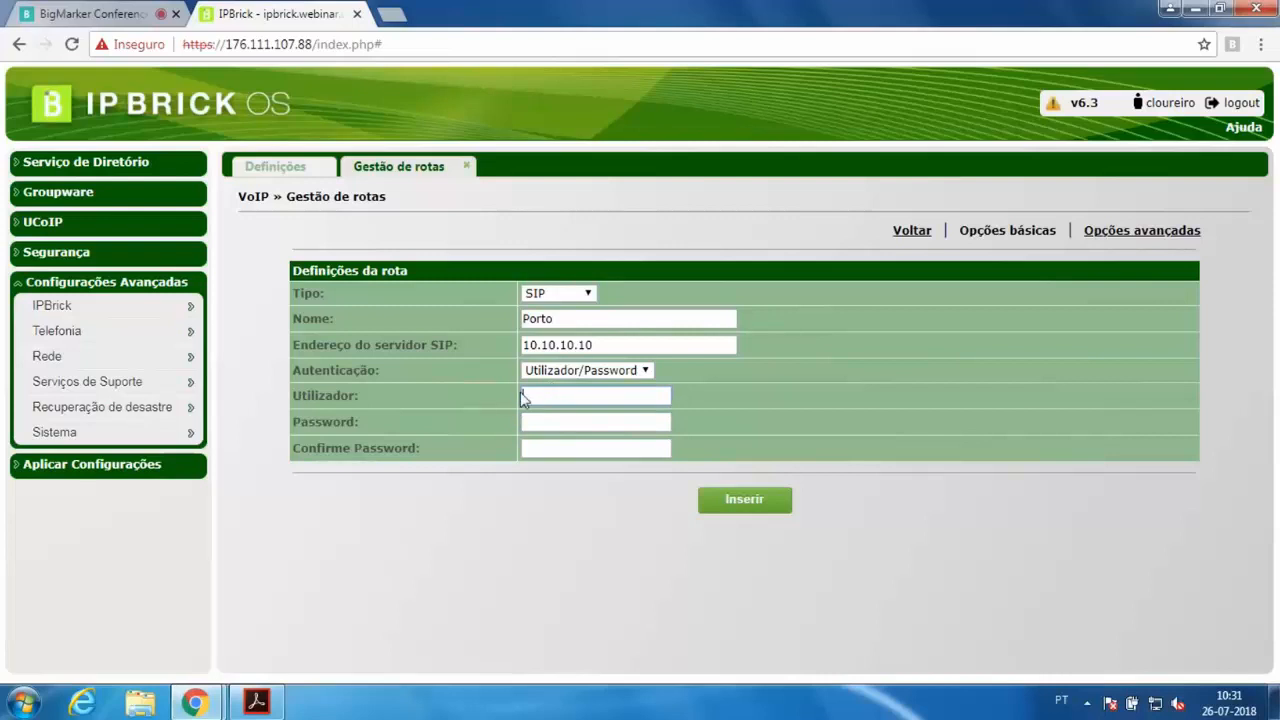
type("catarina")
key("Tab")
type("123")
left_click(560, 449)
type("123")
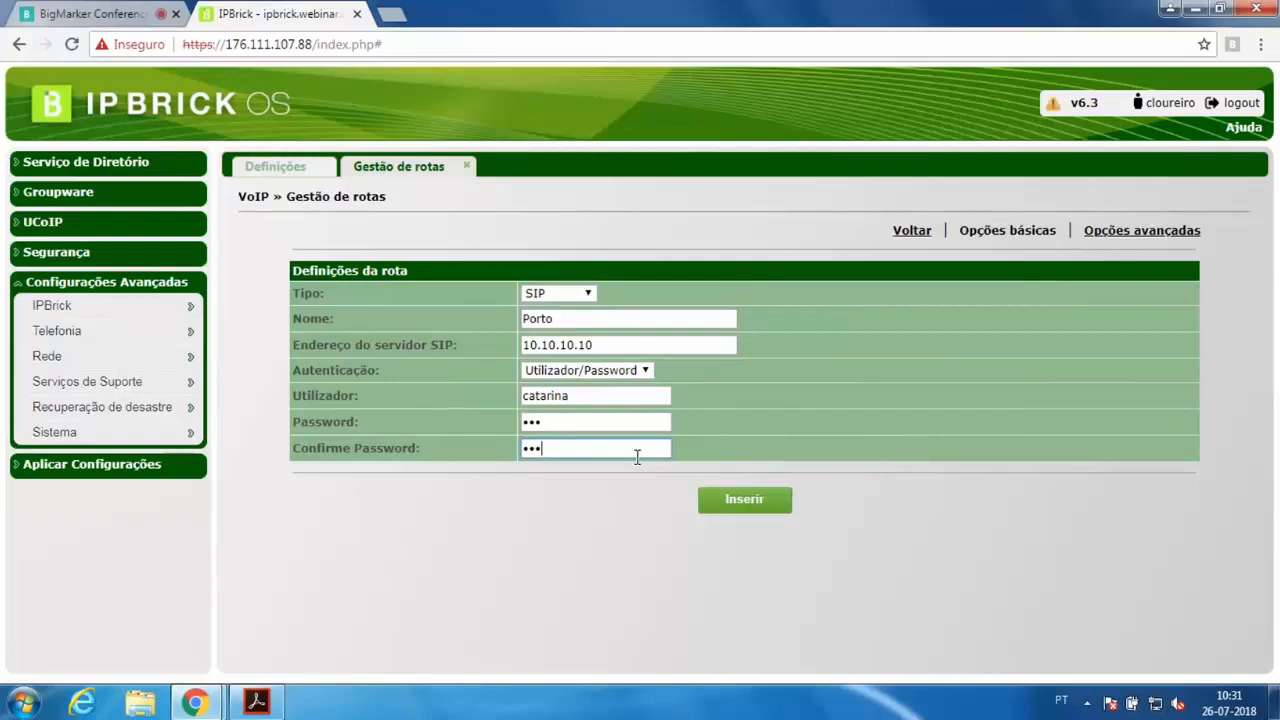
Open the route's advanced options and set the origin identifier to Personalizado
left_click(1129, 233)
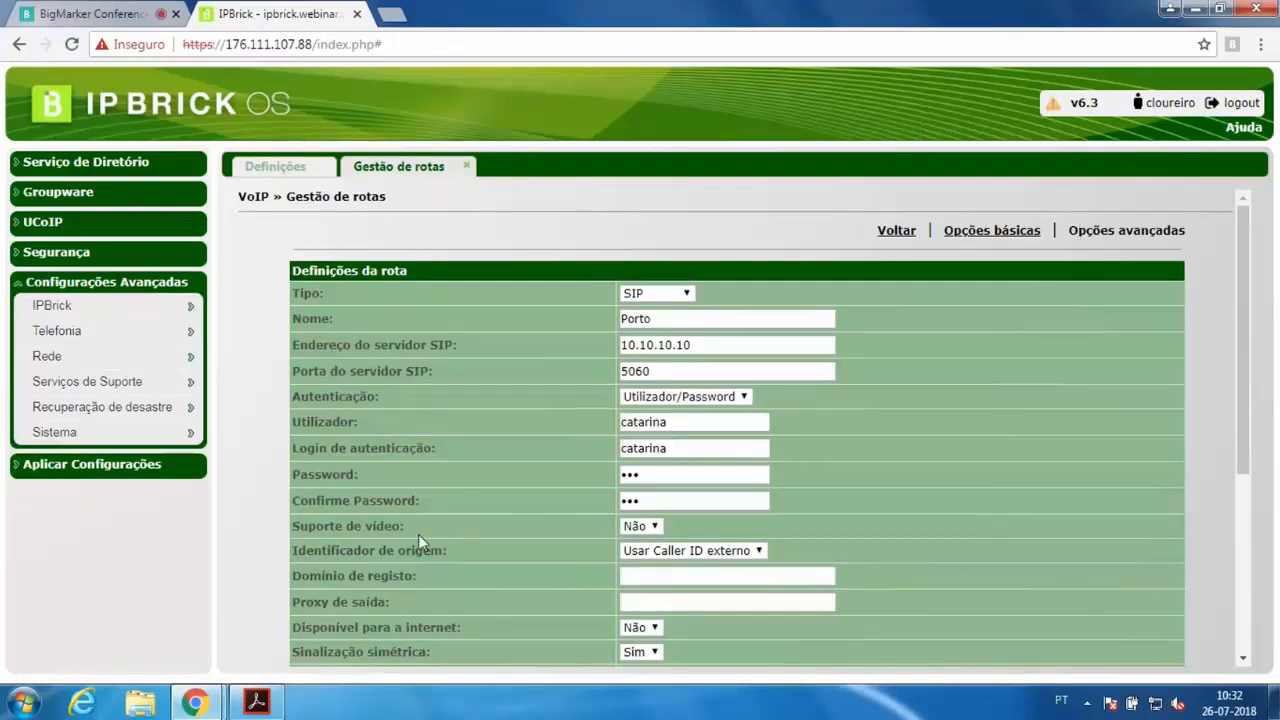
left_click_drag(302, 526, 530, 533)
left_click(530, 533)
left_click(645, 528)
left_click(701, 520)
scroll(695, 530, "down", 1)
scroll(690, 537, "down", 2)
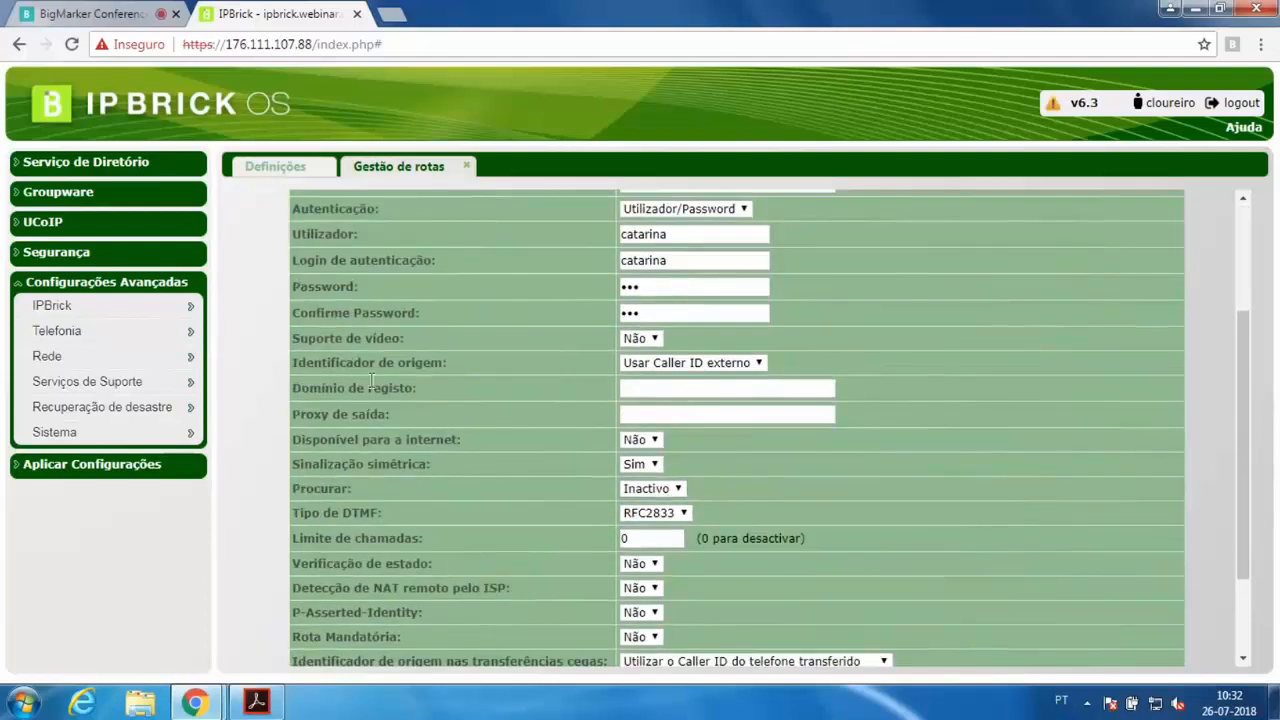
left_click_drag(369, 366, 463, 367)
left_click(480, 367)
left_click(670, 364)
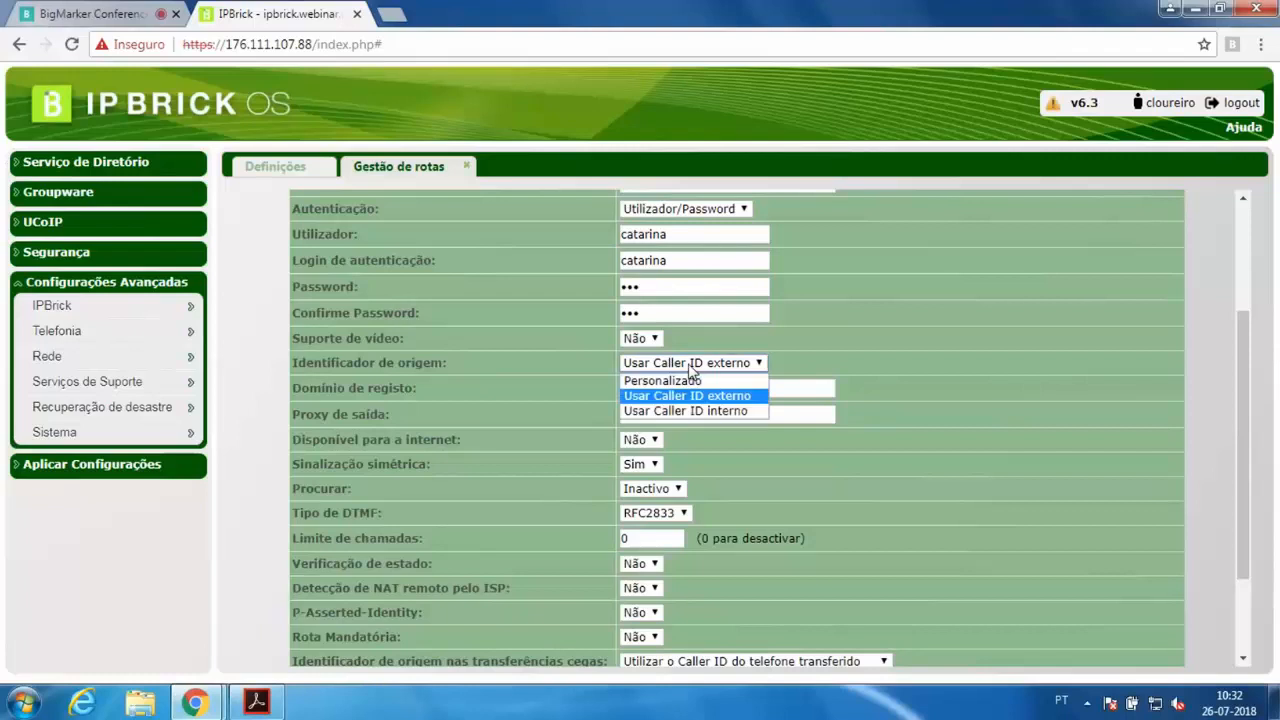
left_click(706, 379)
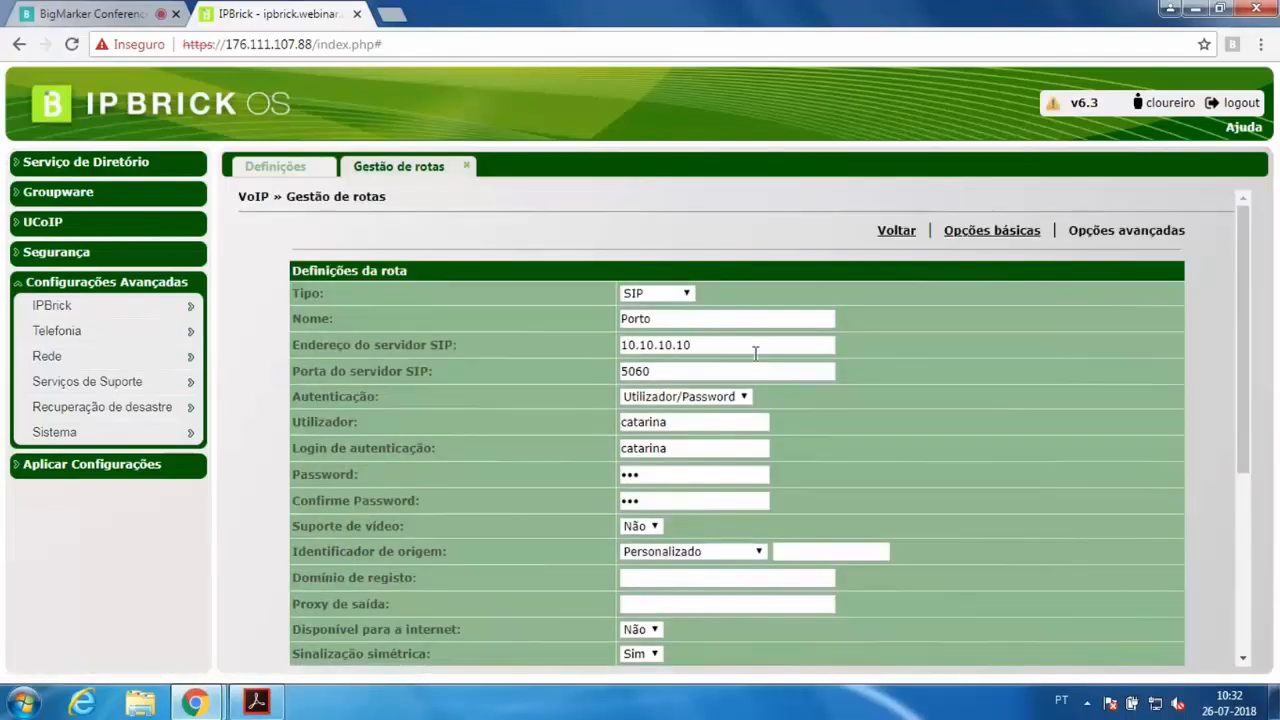
Enter 22000000 as the custom origin caller ID
scroll(829, 460, "down", 1)
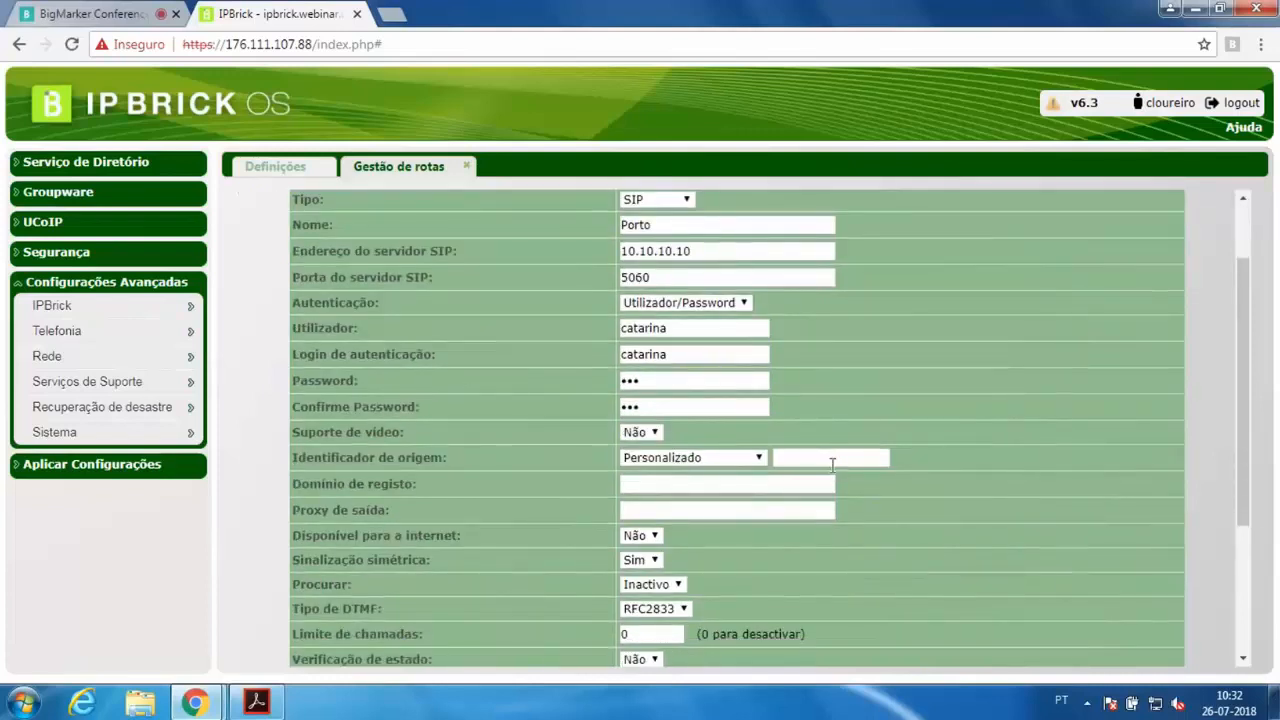
left_click(829, 460)
type("22000000")
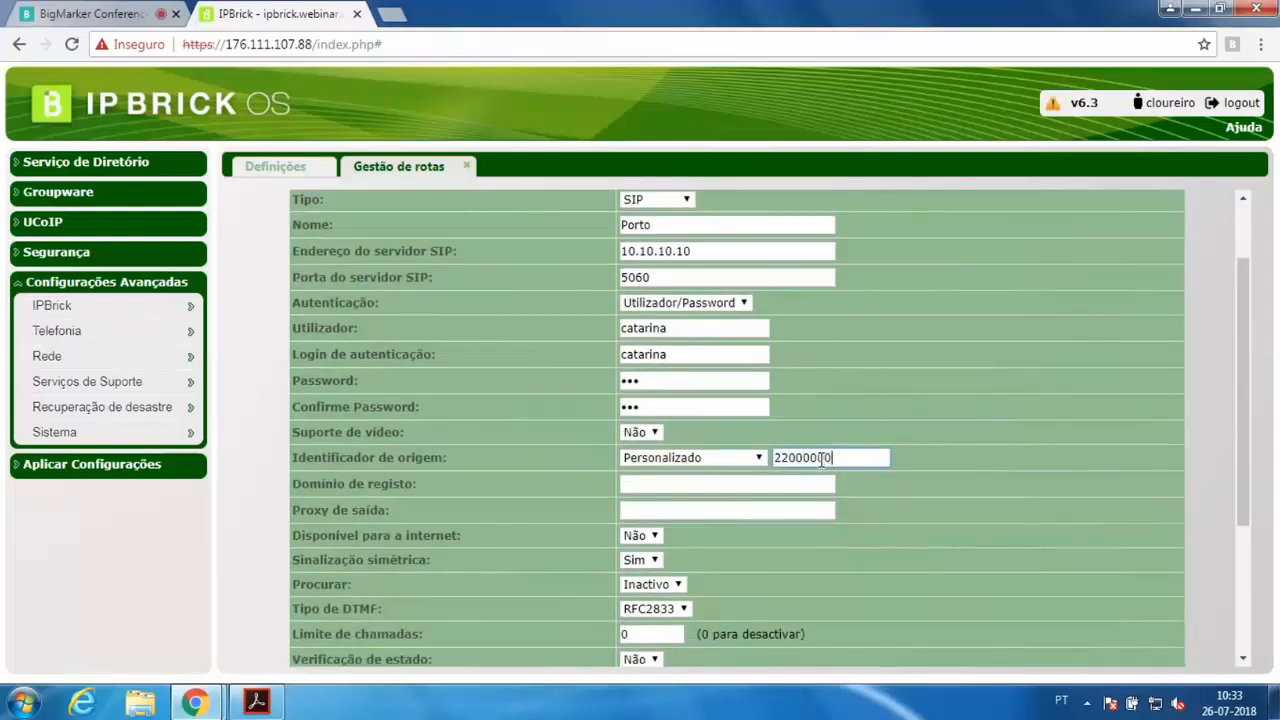
Copy the SIP server address 10.10.10.10 into the registration domain field
left_click_drag(856, 457, 762, 457)
left_click(878, 443)
left_click(674, 484)
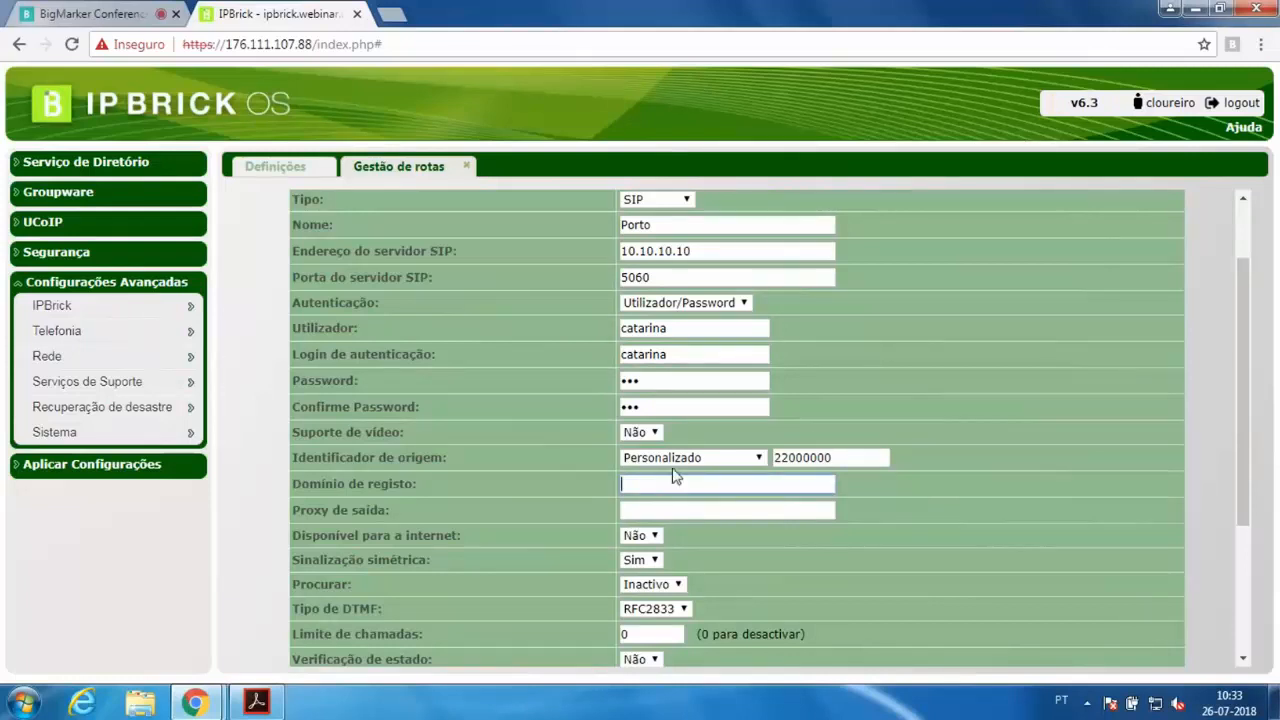
left_click_drag(708, 251, 594, 251)
key("ctrl+c")
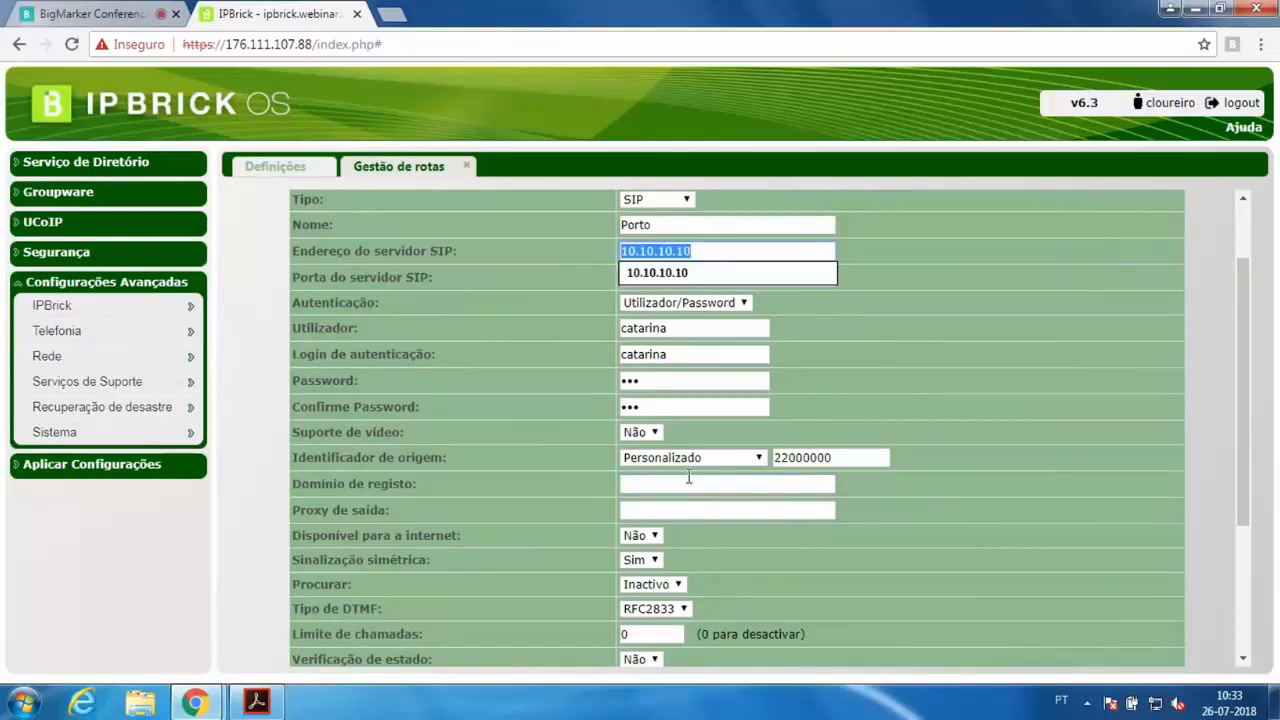
left_click(688, 484)
key("ctrl+v")
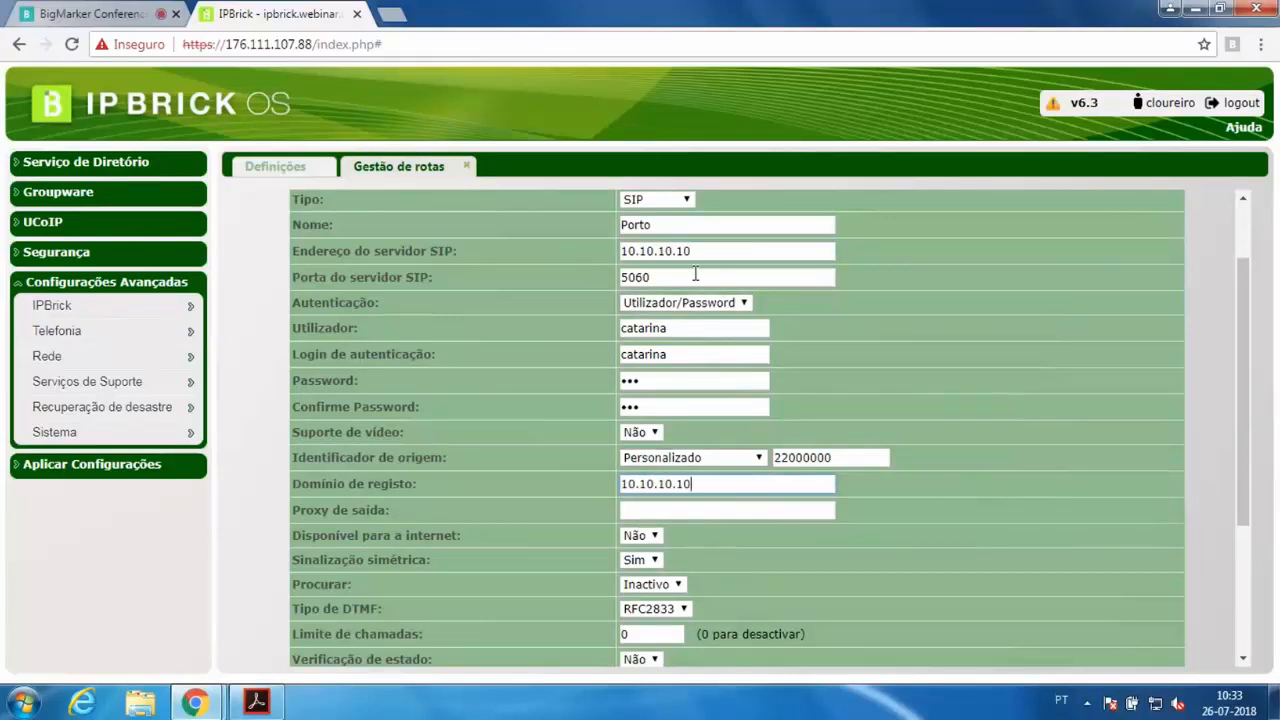
Switch the route's authentication method back to IP Fixo
left_click_drag(709, 251, 648, 252)
left_click(596, 249)
left_click(681, 303)
left_click(680, 320)
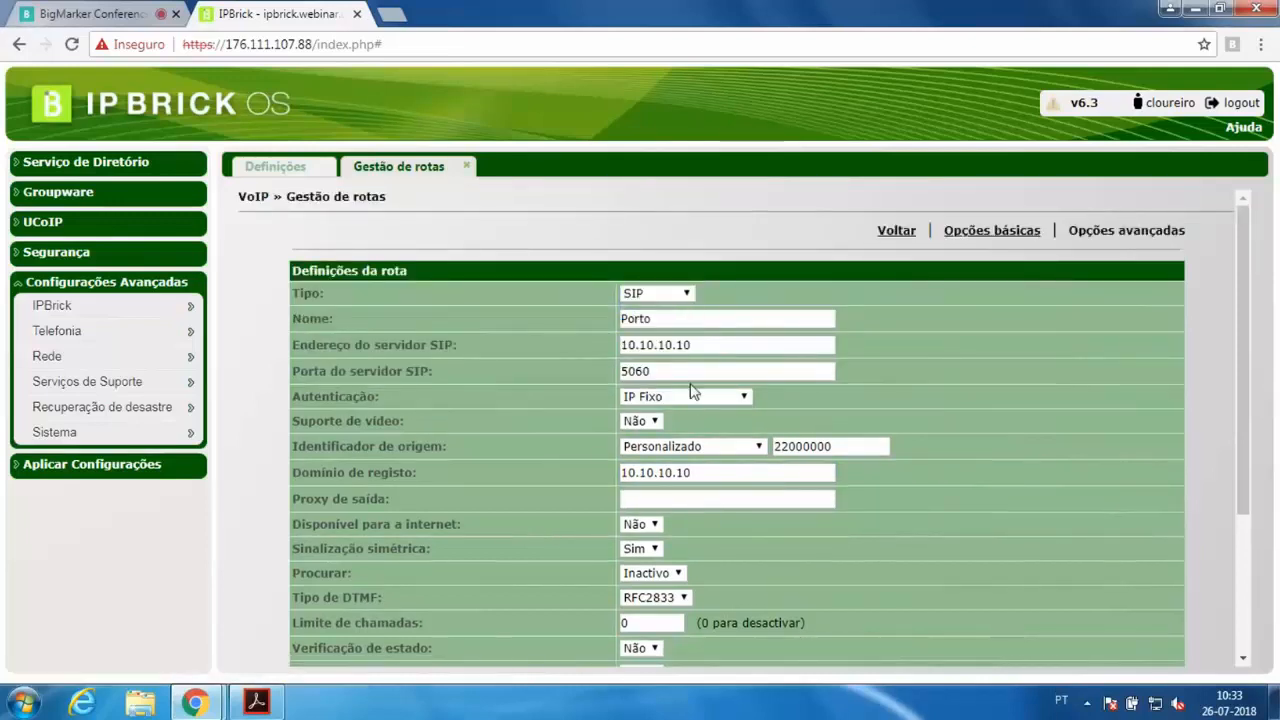
Paste the server address 10.10.10.10 into the outbound proxy field
left_click(670, 498)
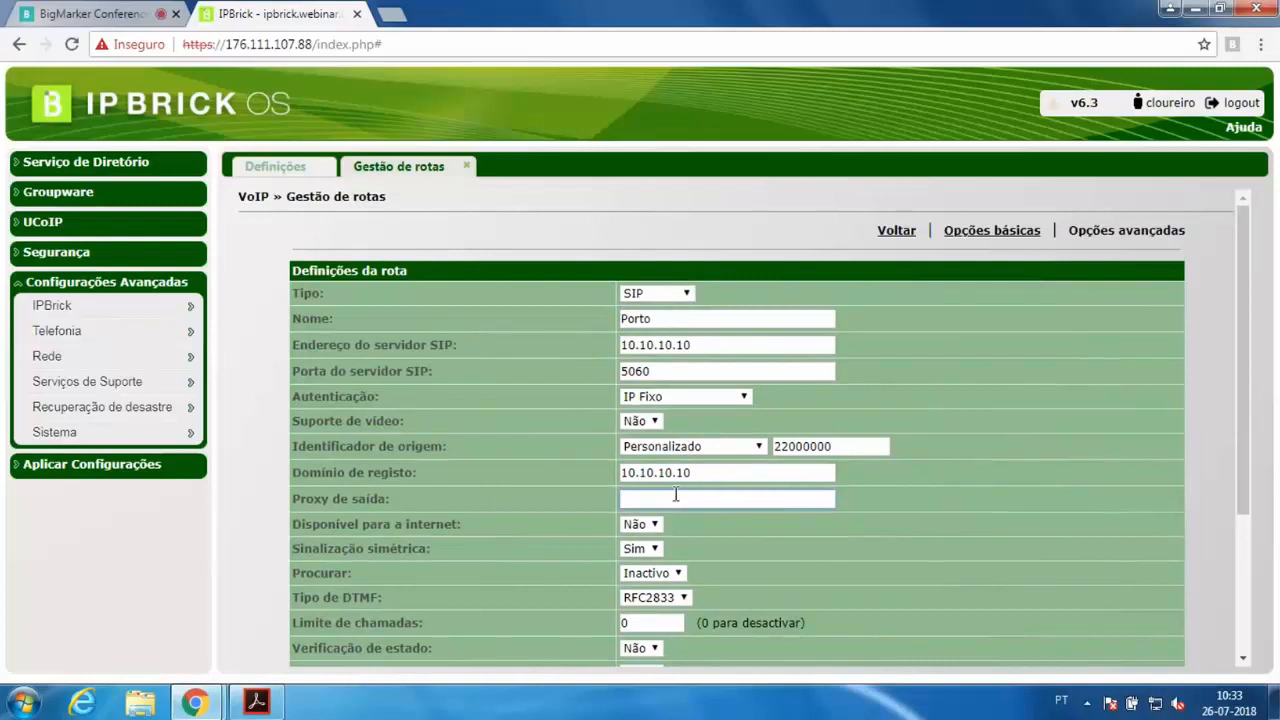
key("ctrl+v")
left_click_drag(684, 499, 543, 488)
left_click(537, 489)
left_click_drag(697, 500, 545, 505)
left_click(545, 499)
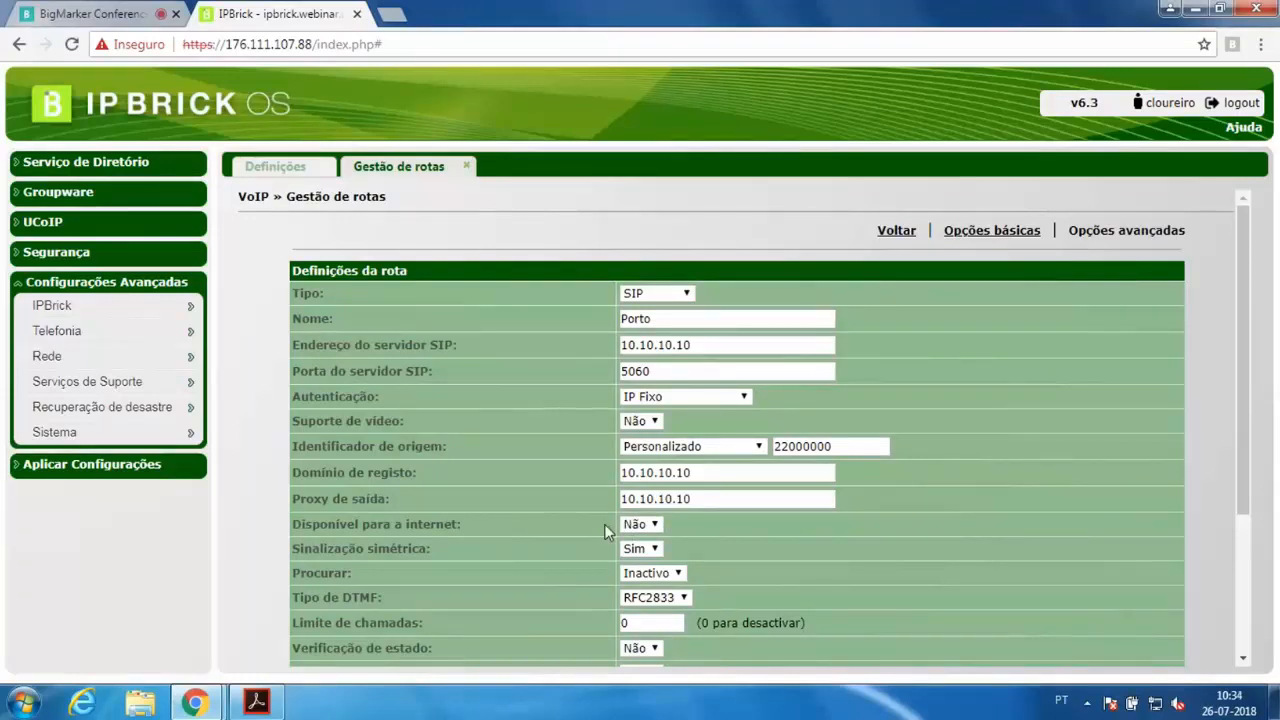
Make the route available for the internet, reviewing the symmetric signalling and search options
left_click(640, 524)
left_click(645, 559)
left_click_drag(315, 548, 540, 546)
left_click(655, 552)
left_click(747, 544)
left_click(678, 573)
left_click(680, 577)
left_click_drag(354, 572, 292, 573)
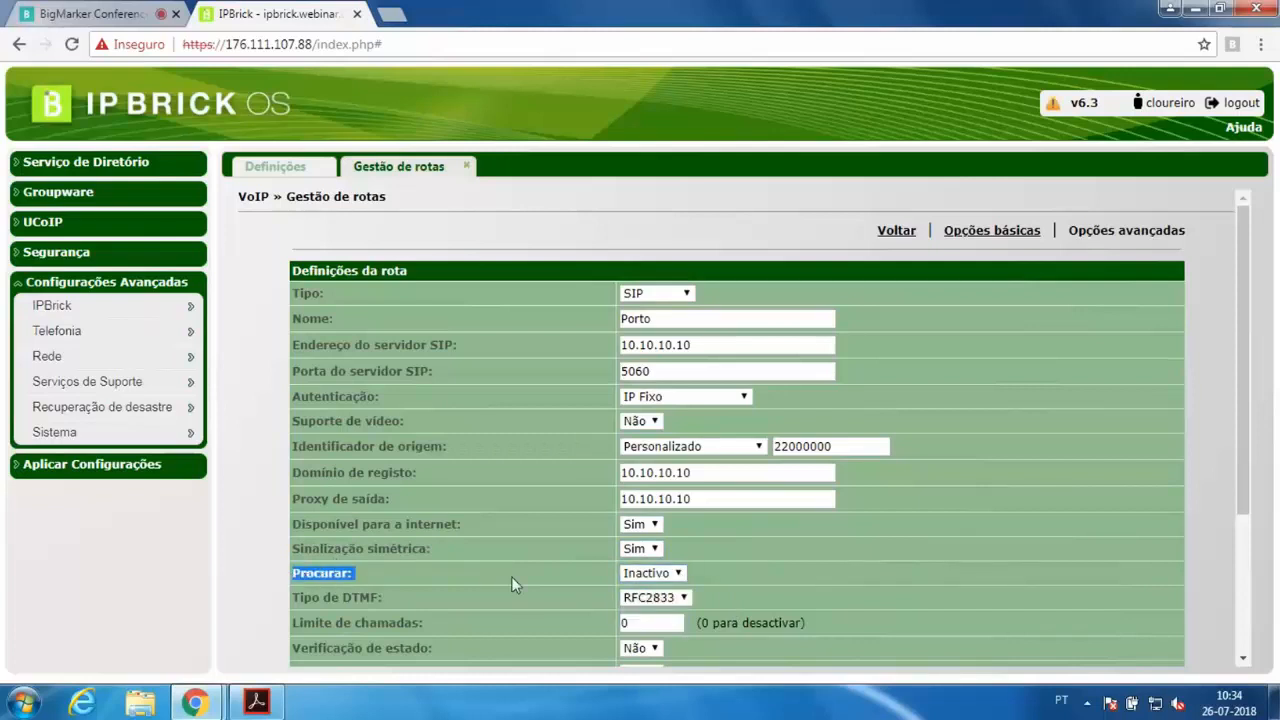
scroll(728, 594, "down", 3)
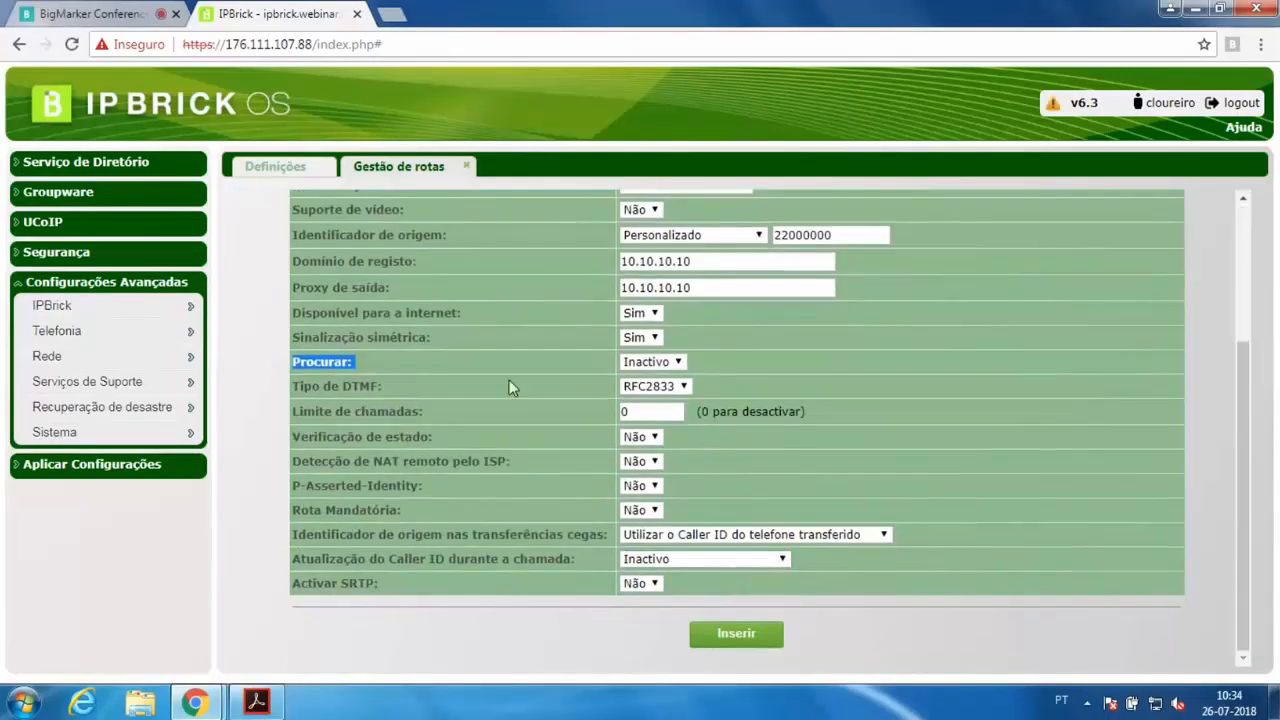
left_click(667, 418)
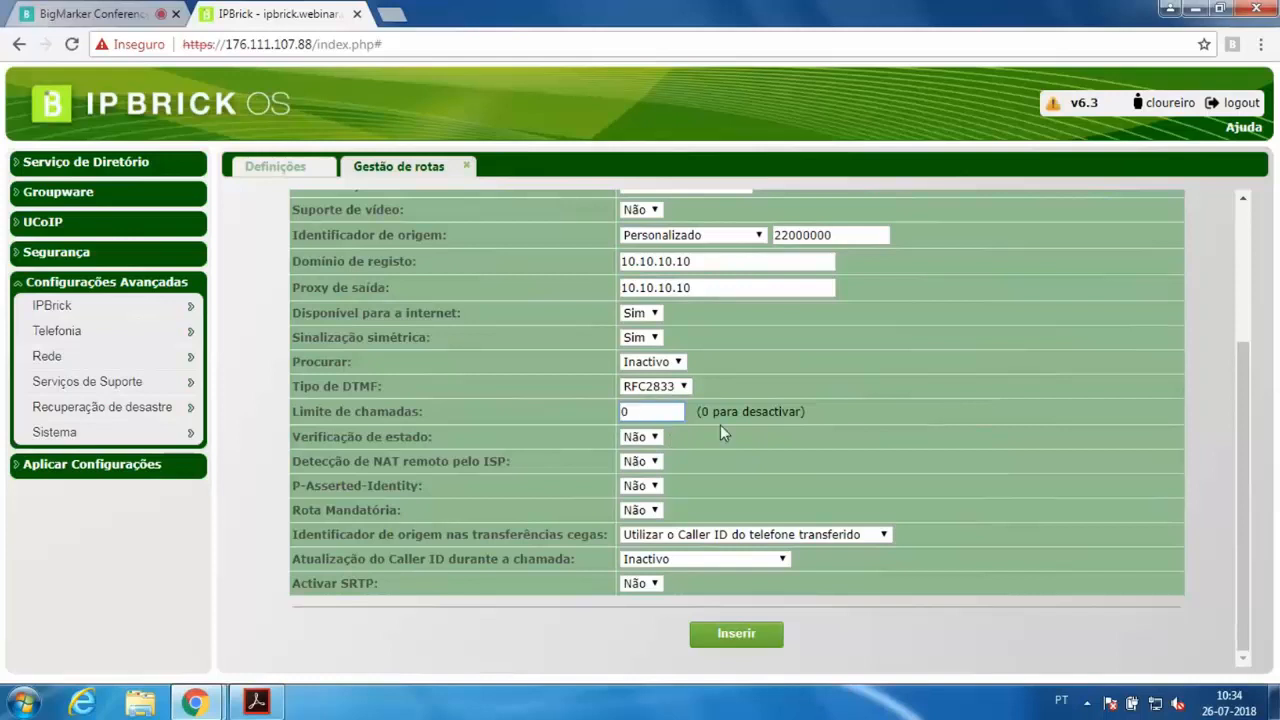
left_click_drag(681, 413, 587, 417)
type("0")
key("BackSpace")
key("BackSpace")
Enable remote NAT detection by the ISP for the route
left_click_drag(395, 467, 582, 466)
left_click(645, 463)
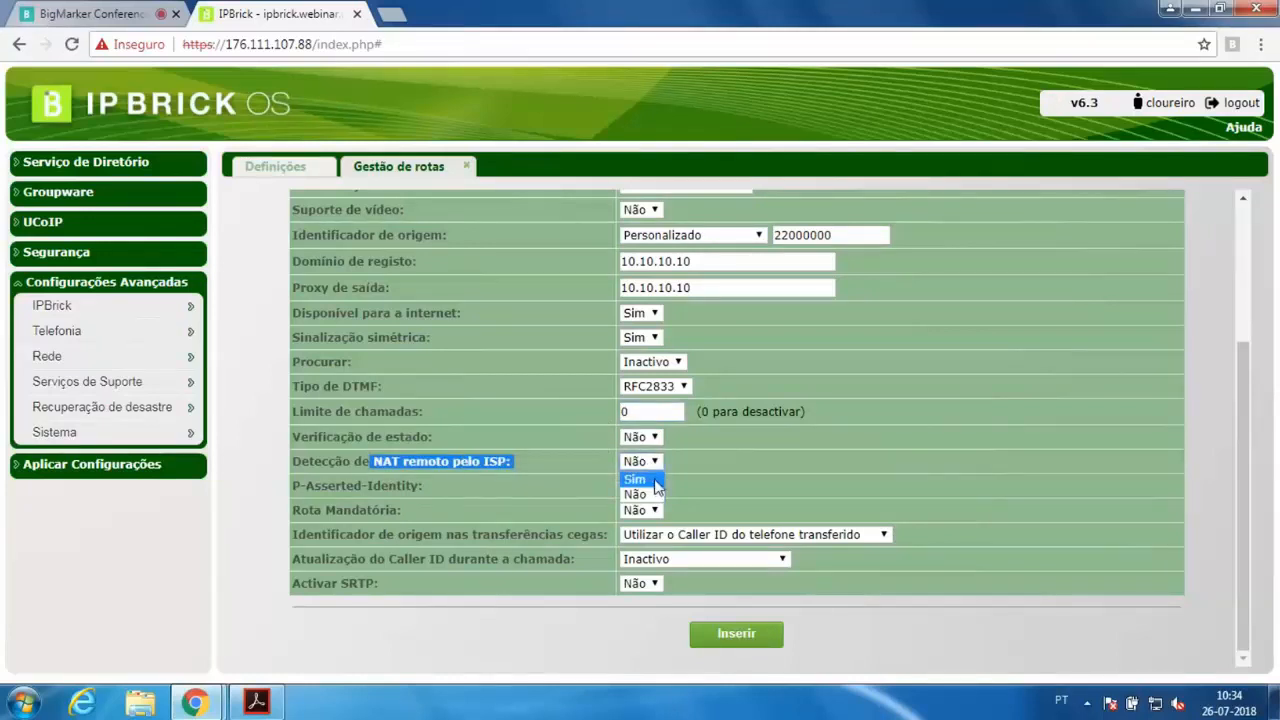
left_click(656, 481)
left_click(648, 463)
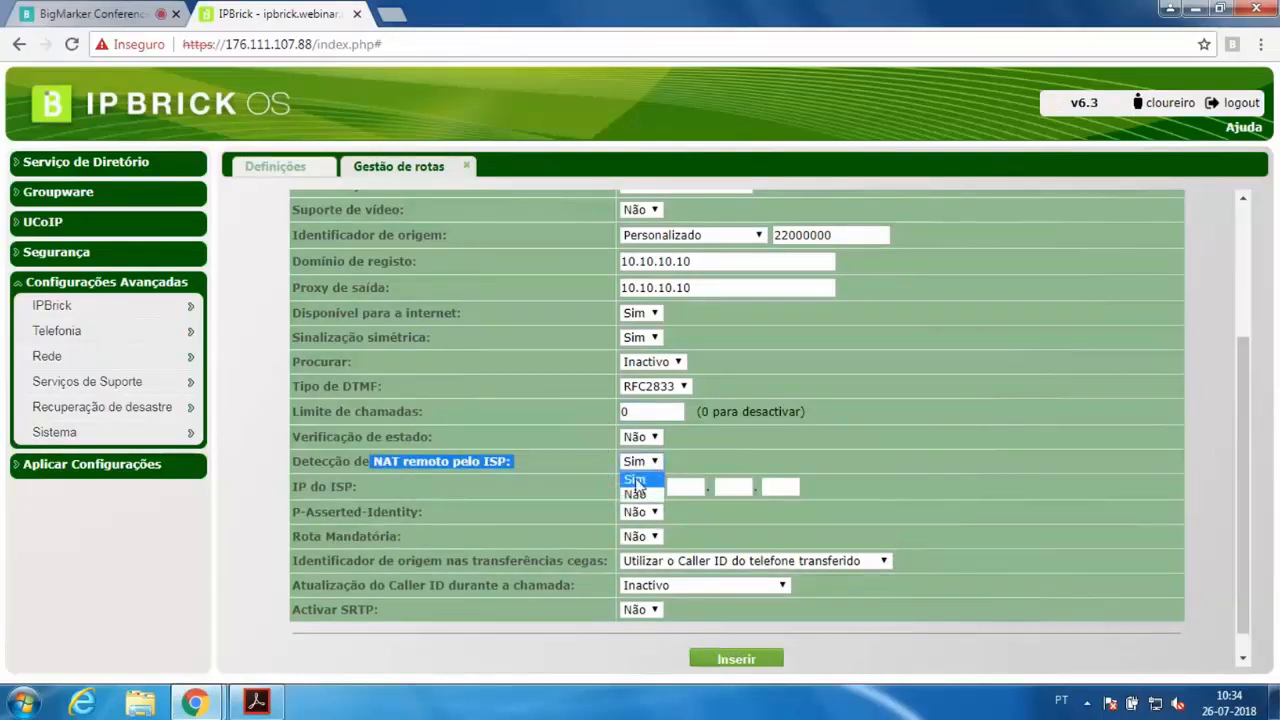
left_click(636, 481)
left_click_drag(512, 461, 305, 465)
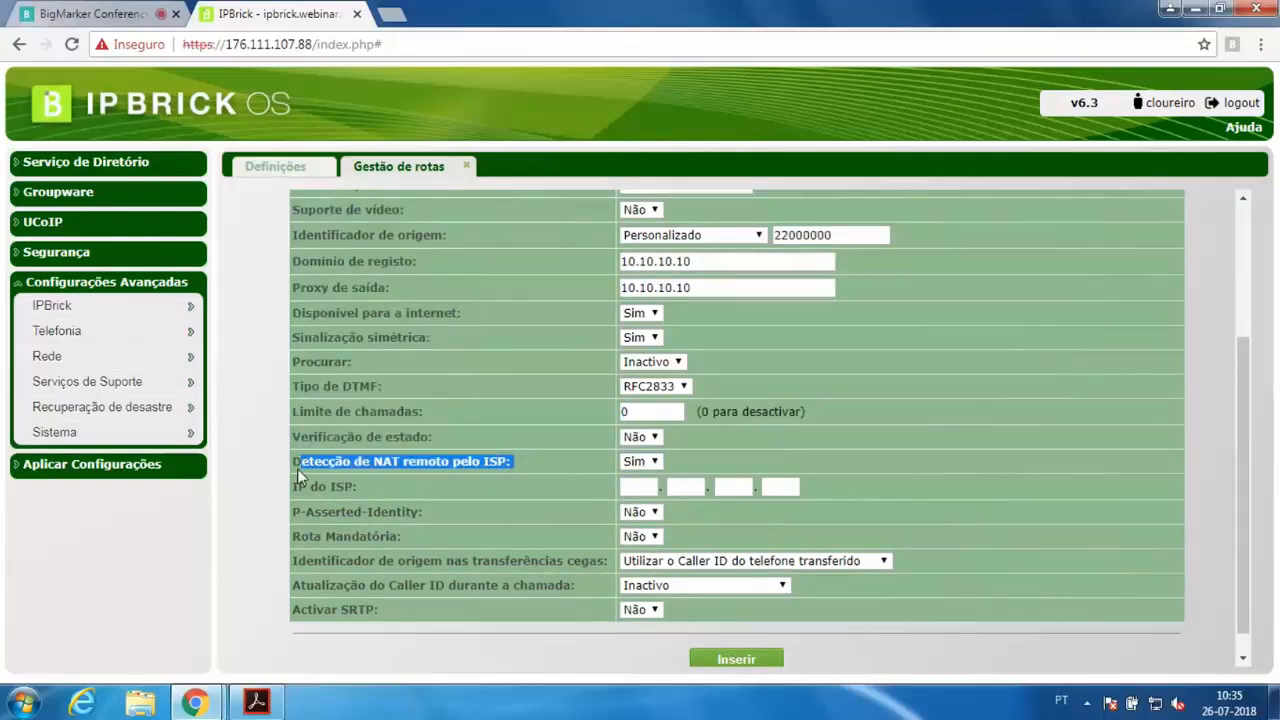
Set the ISP IP address to 10.10.10.10
left_click(621, 488)
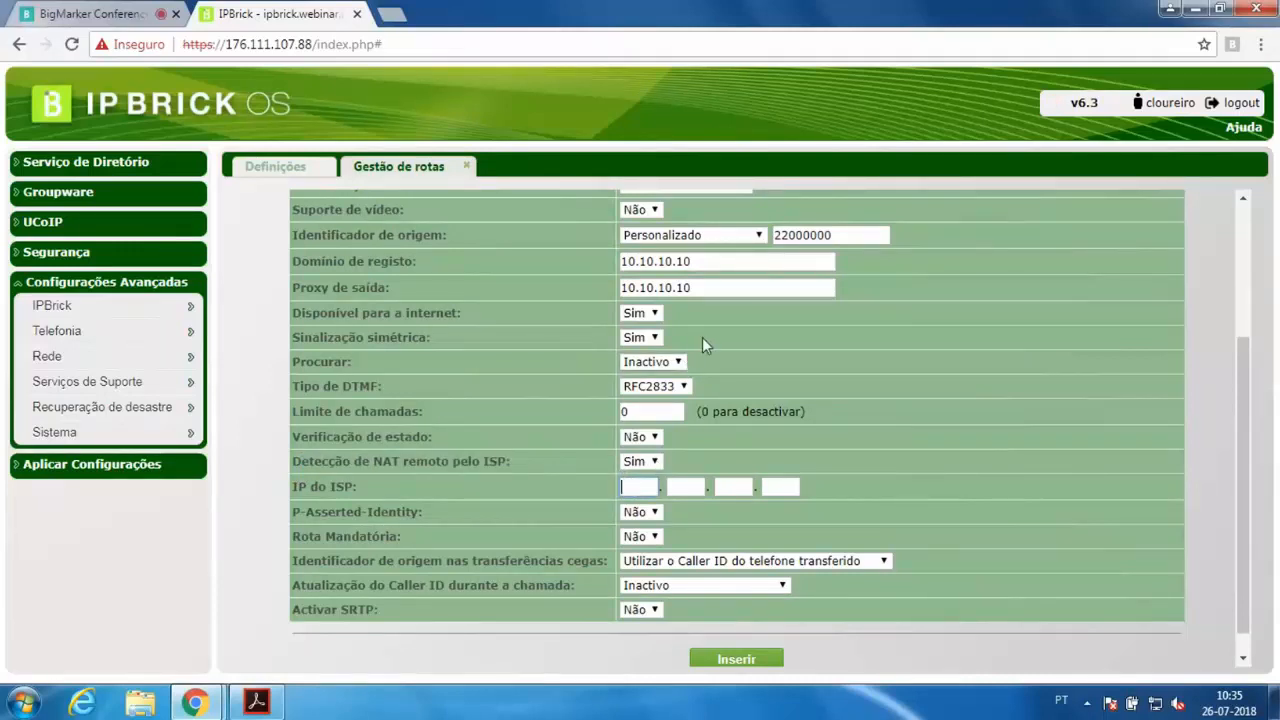
type("10.10.10.10")
Enable P-Asserted-Identity, review its format choices, then switch it back off
left_click(641, 512)
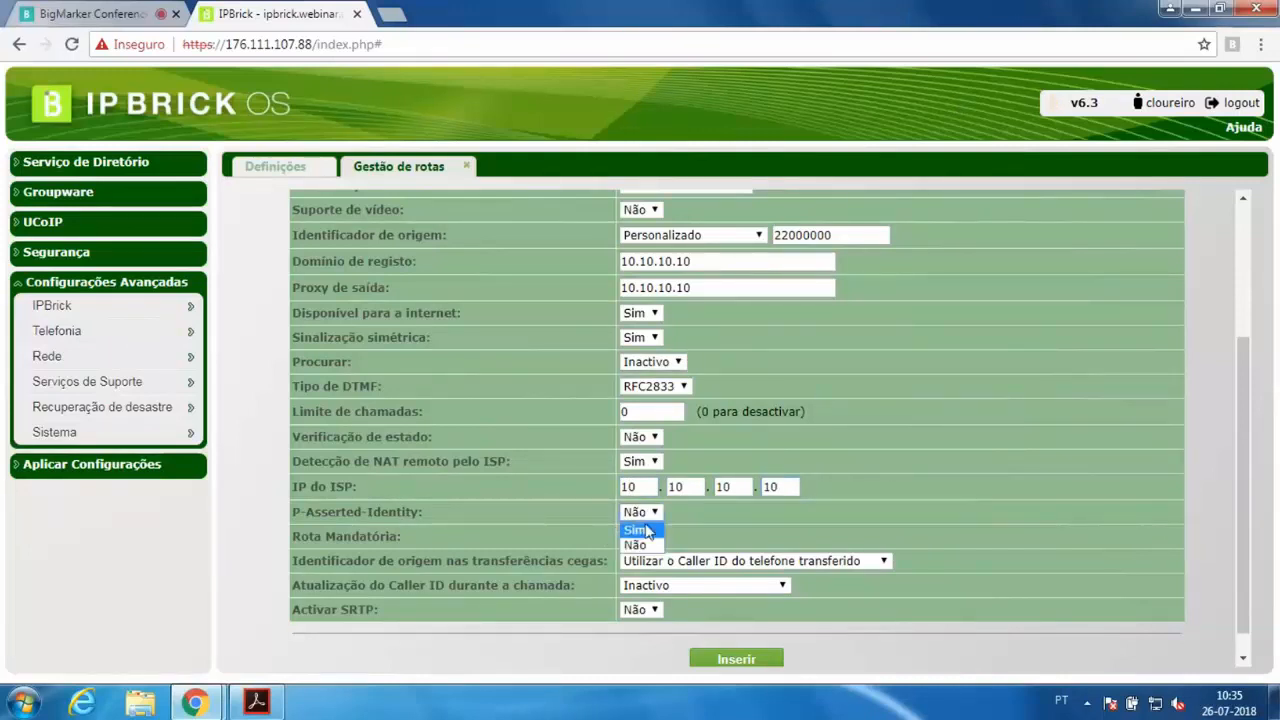
left_click(648, 531)
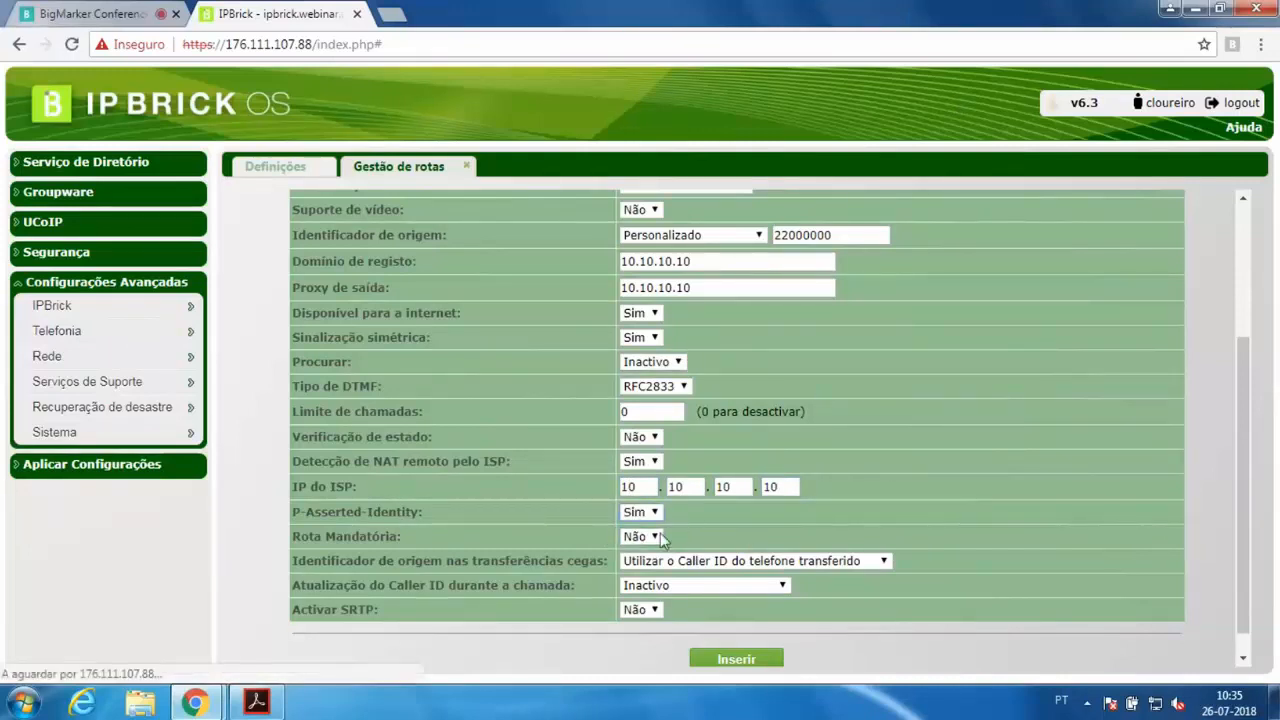
scroll(770, 529, "down", 4)
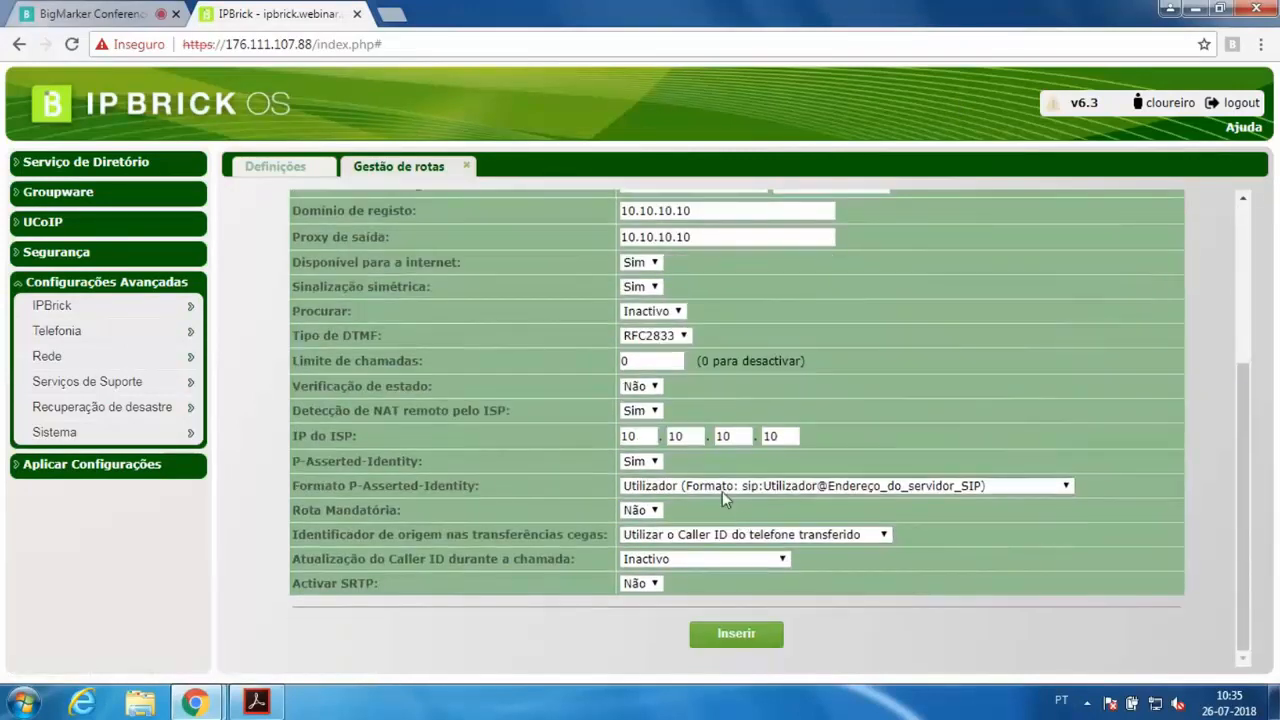
left_click(765, 487)
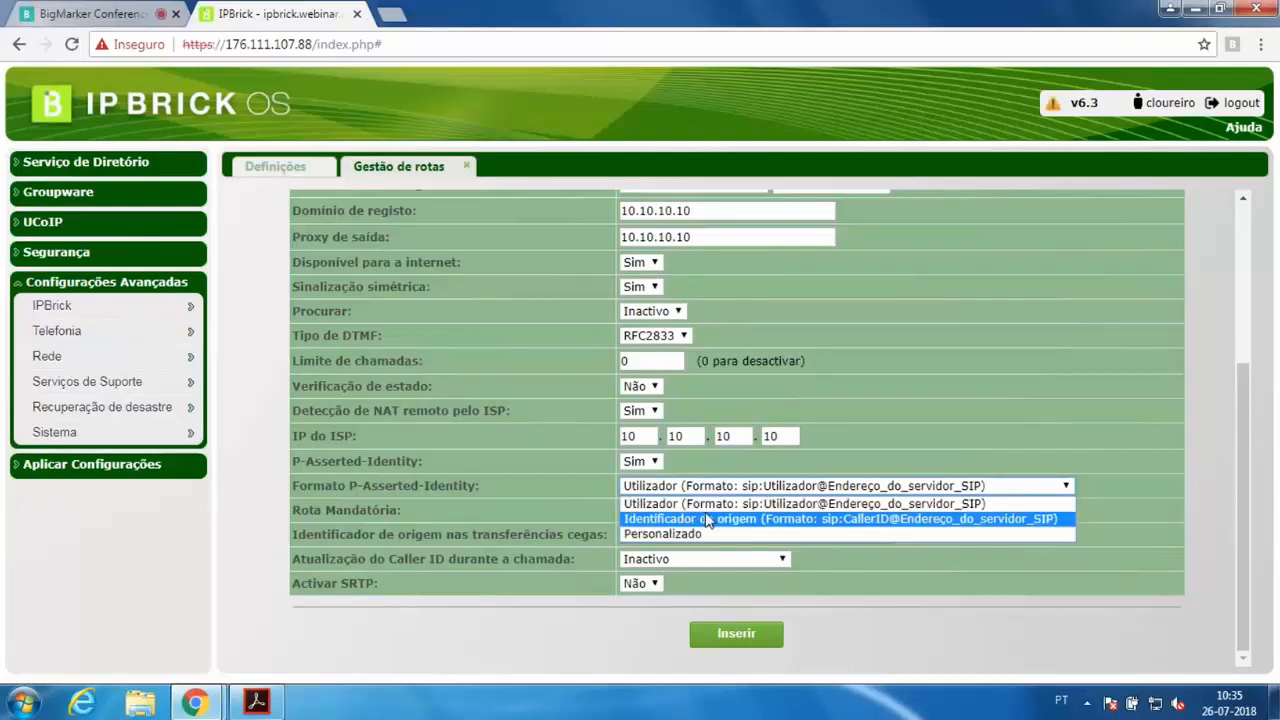
left_click(1046, 486)
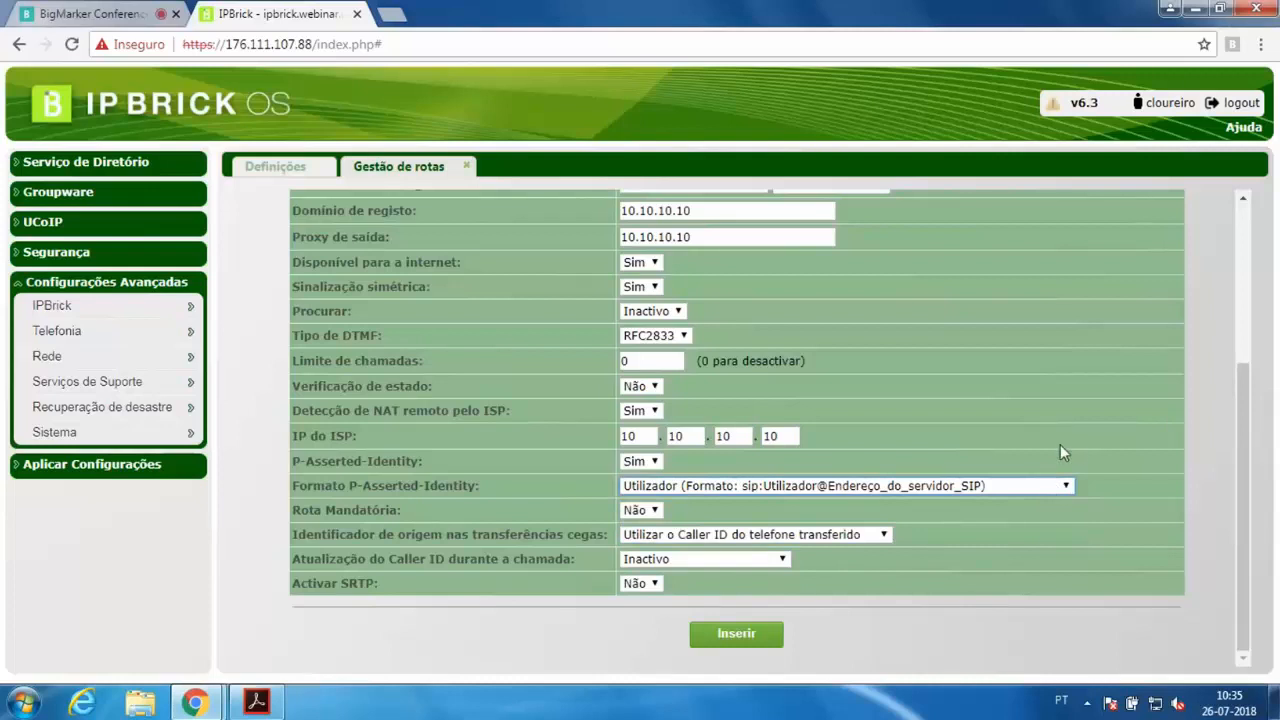
left_click(911, 488)
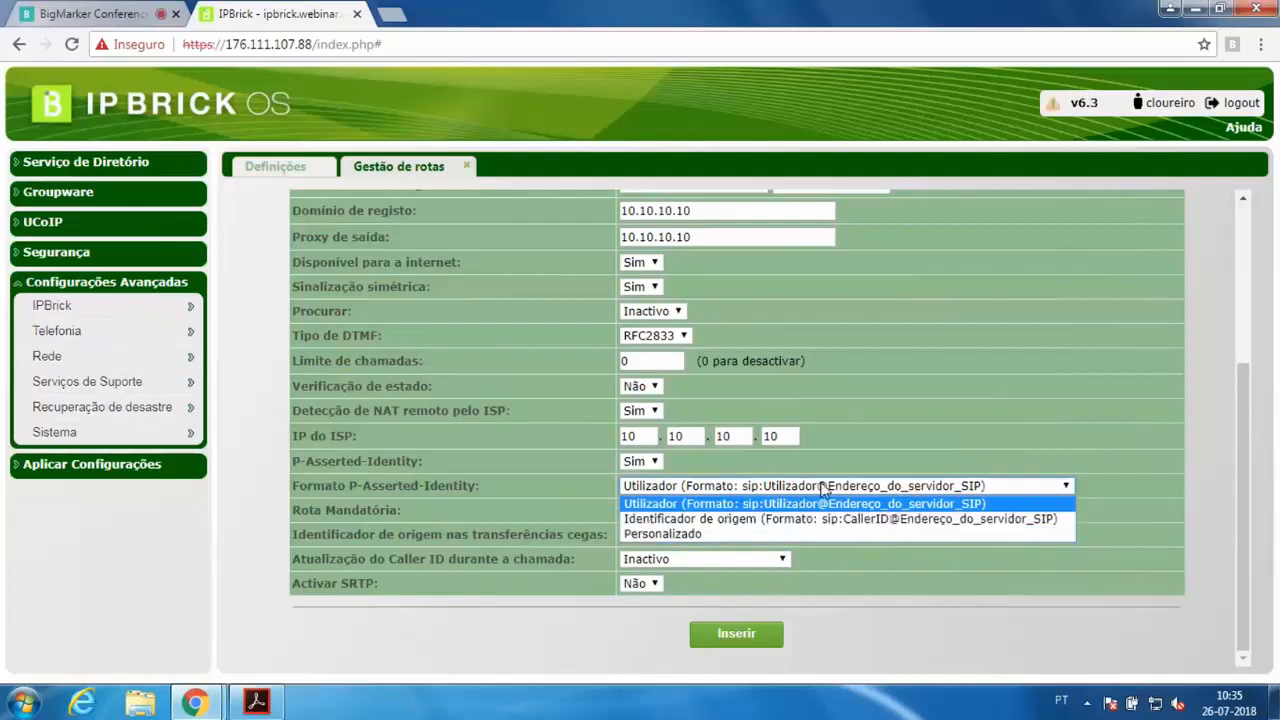
left_click(655, 463)
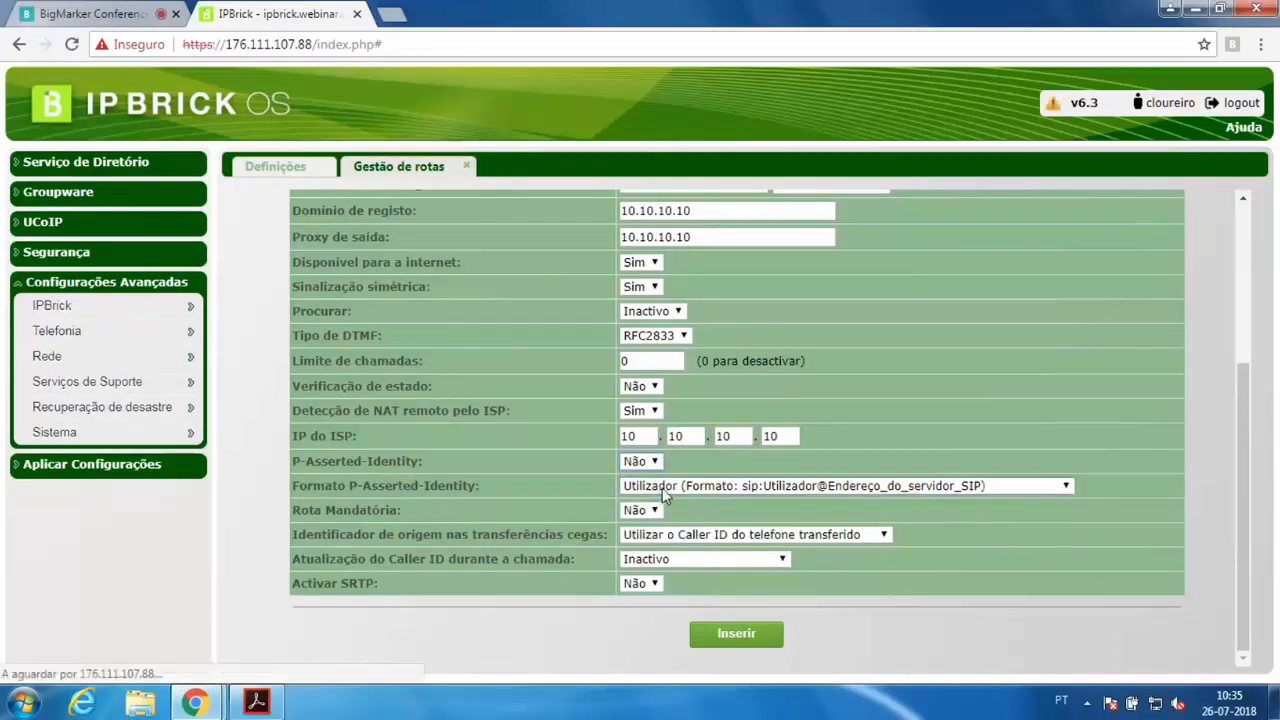
Review the route's blind-transfer origin identifier and in-call Caller ID update options
scroll(790, 490, "down", 3)
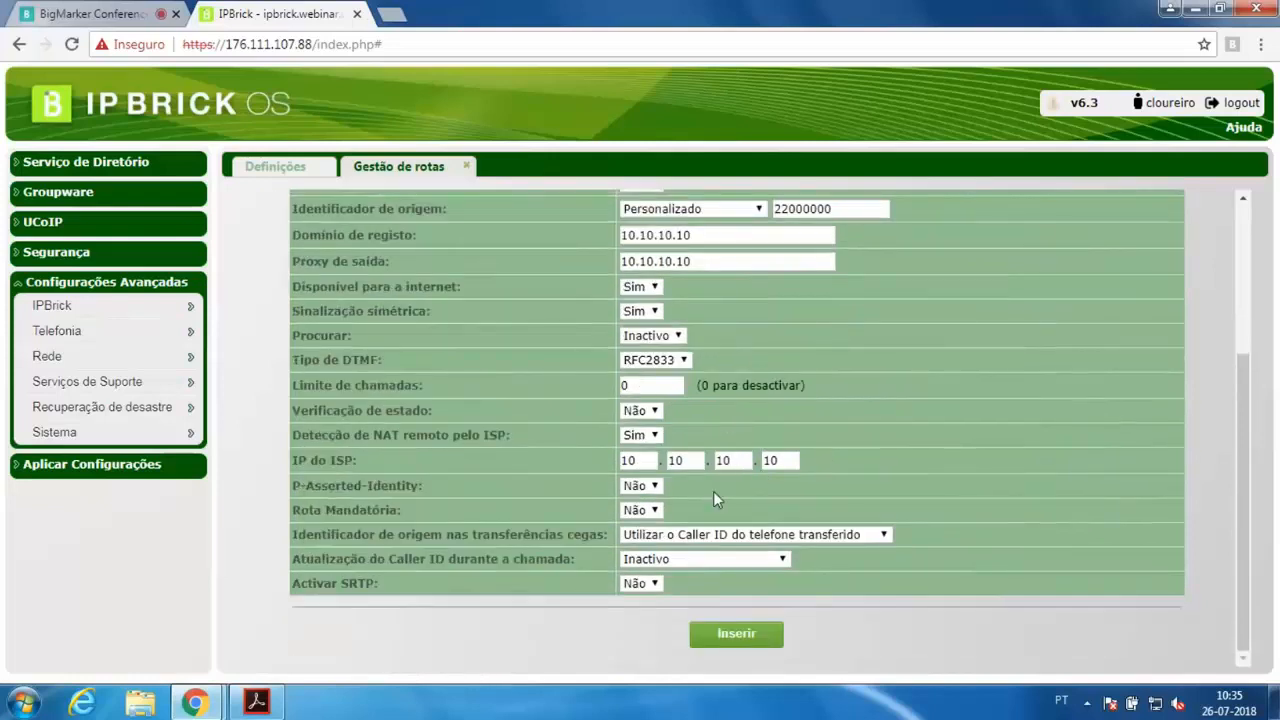
left_click_drag(345, 536, 601, 540)
left_click(636, 540)
left_click(637, 540)
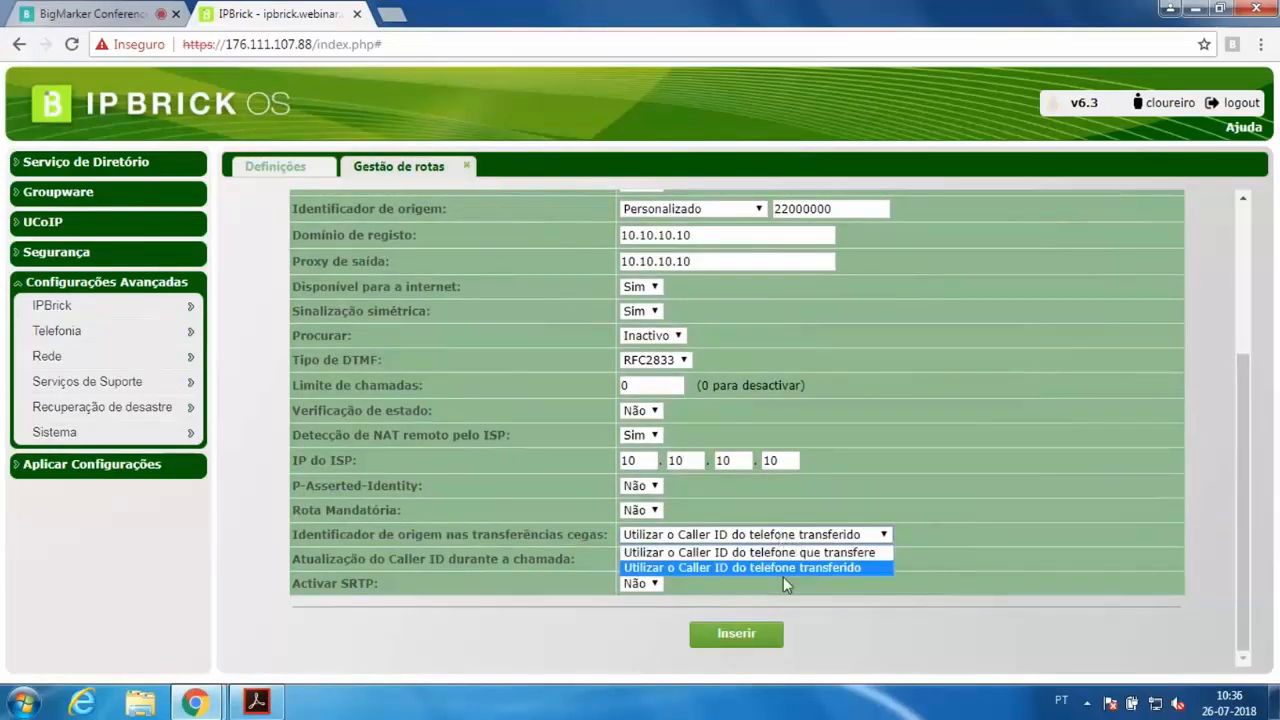
left_click(927, 523)
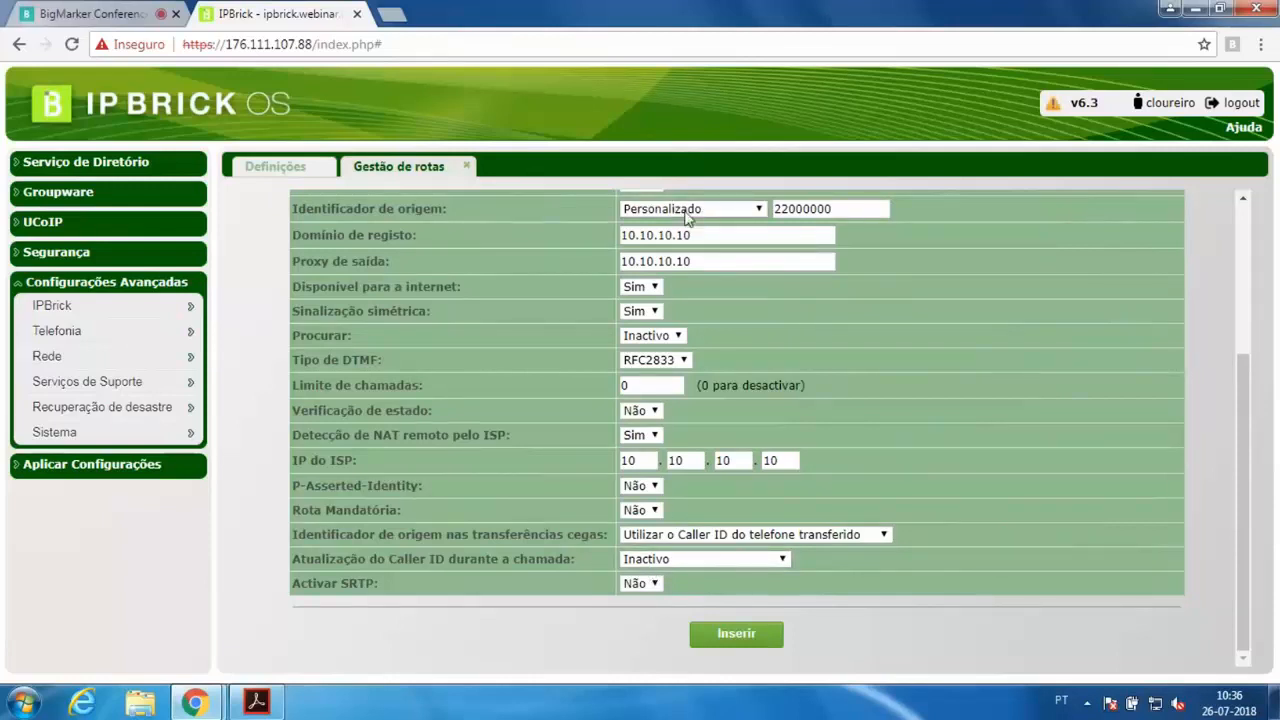
left_click_drag(845, 211, 748, 207)
left_click(1026, 434)
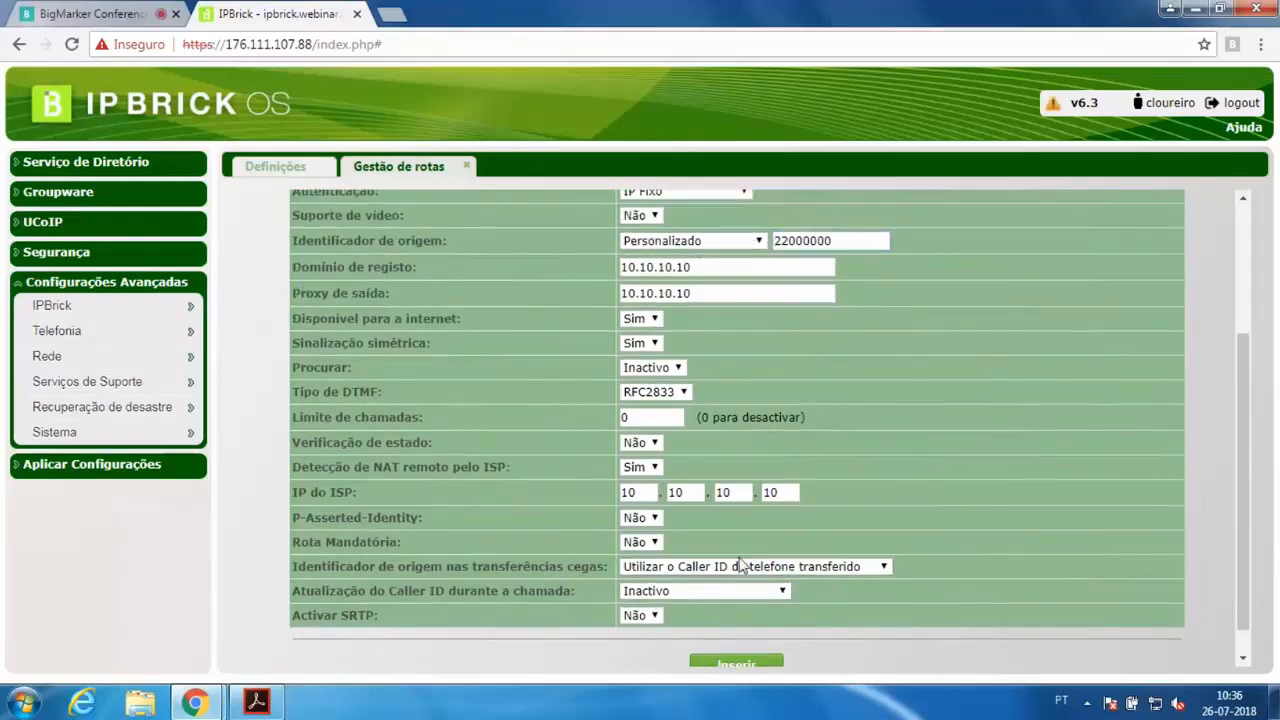
left_click(740, 591)
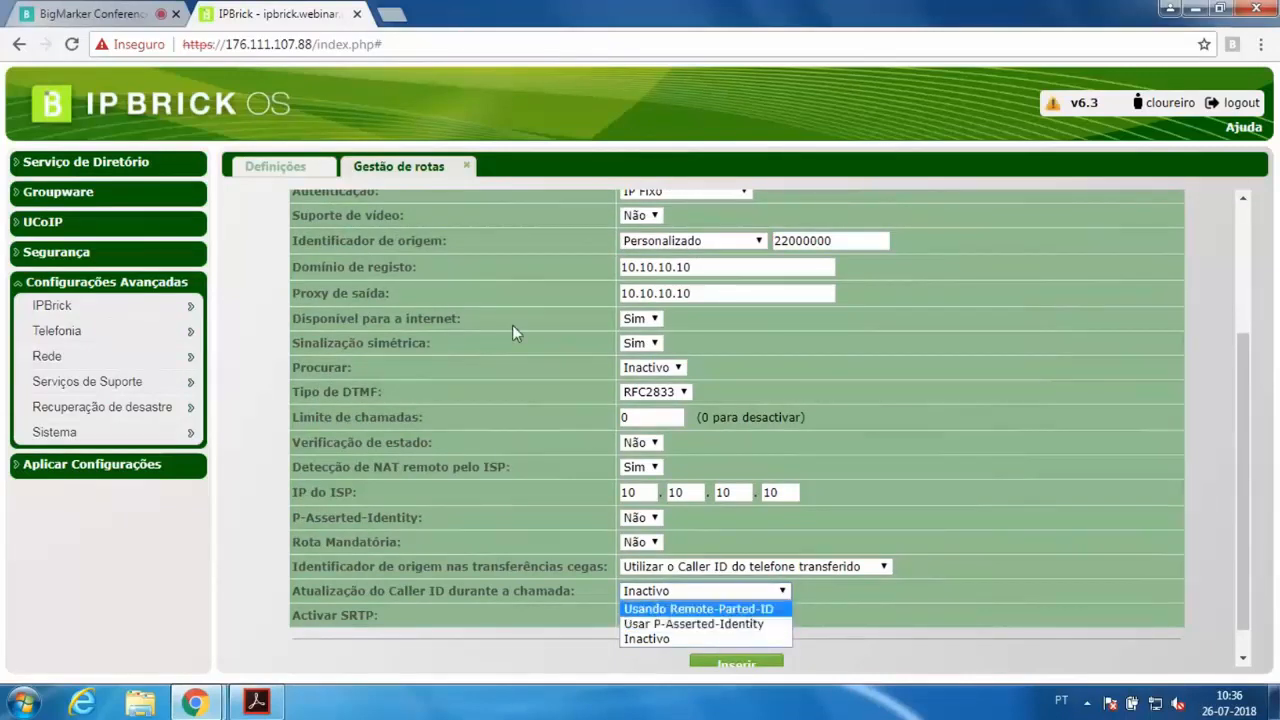
left_click(465, 393)
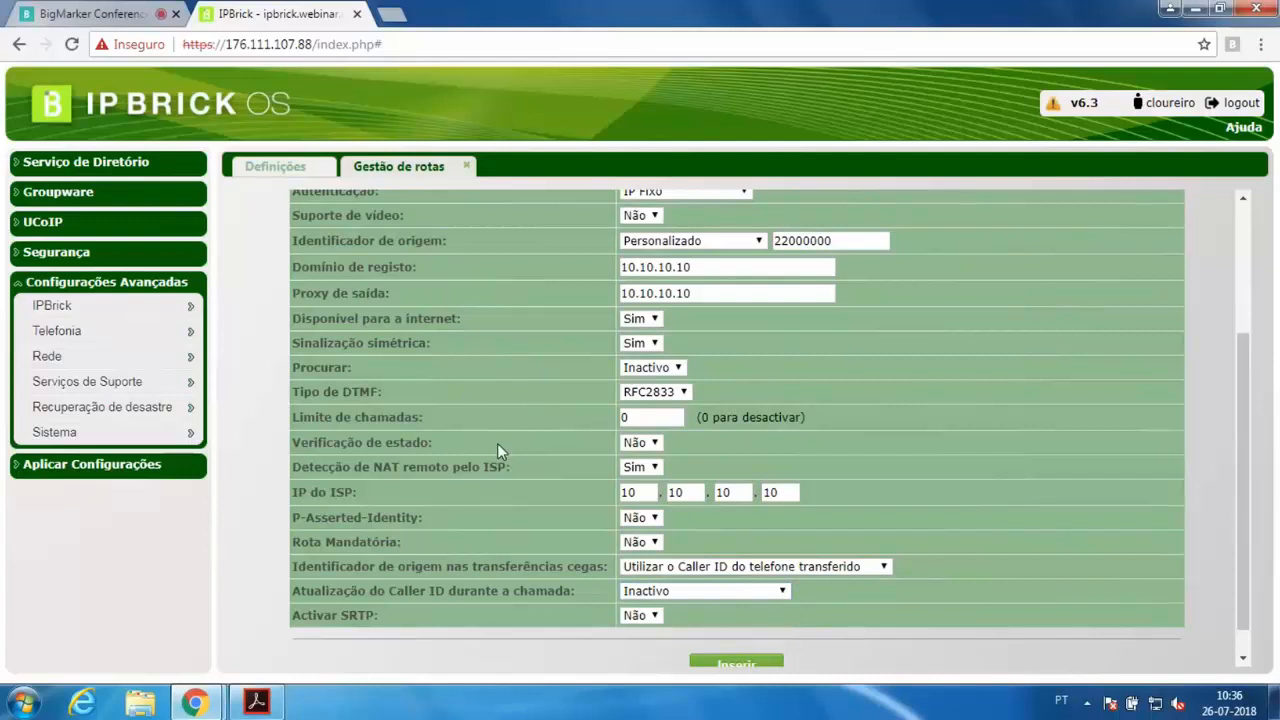
scroll(559, 520, "down", 1)
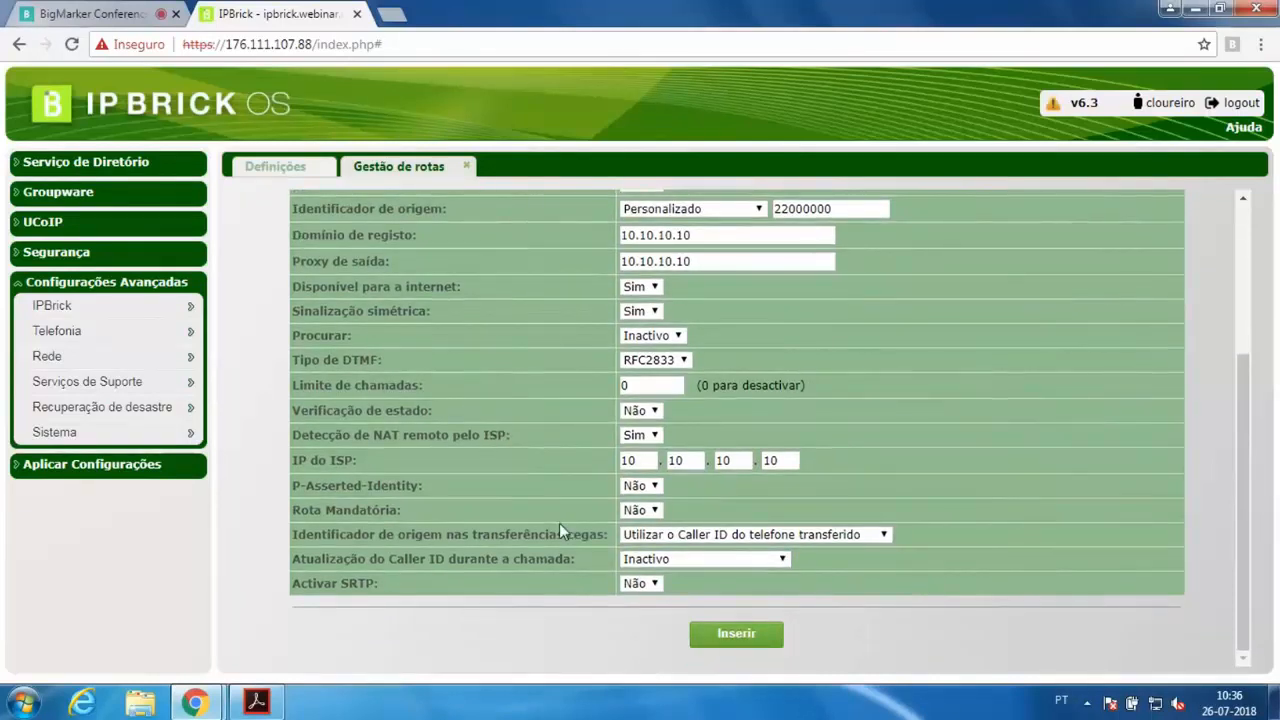
left_click(677, 559)
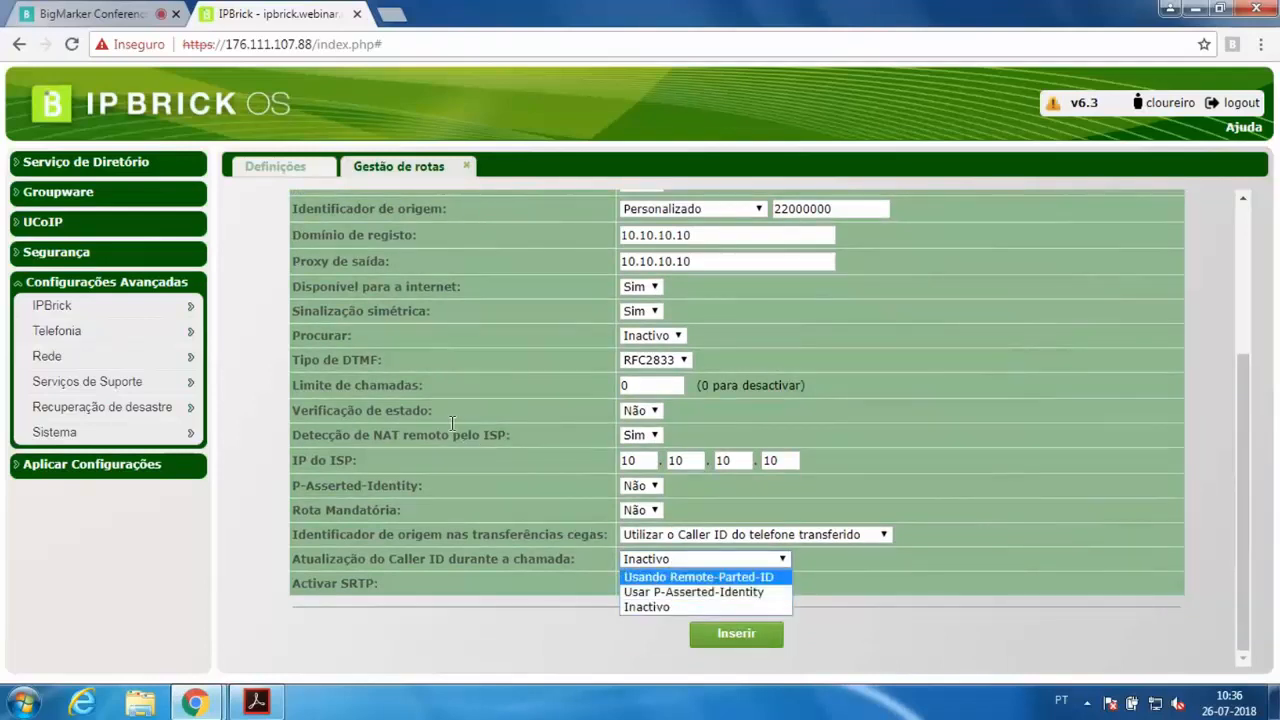
Open phone tel100 in VoIP phone management and examine its origin identifier settings
left_click(79, 223)
mouse_move(63, 247)
left_click(257, 246)
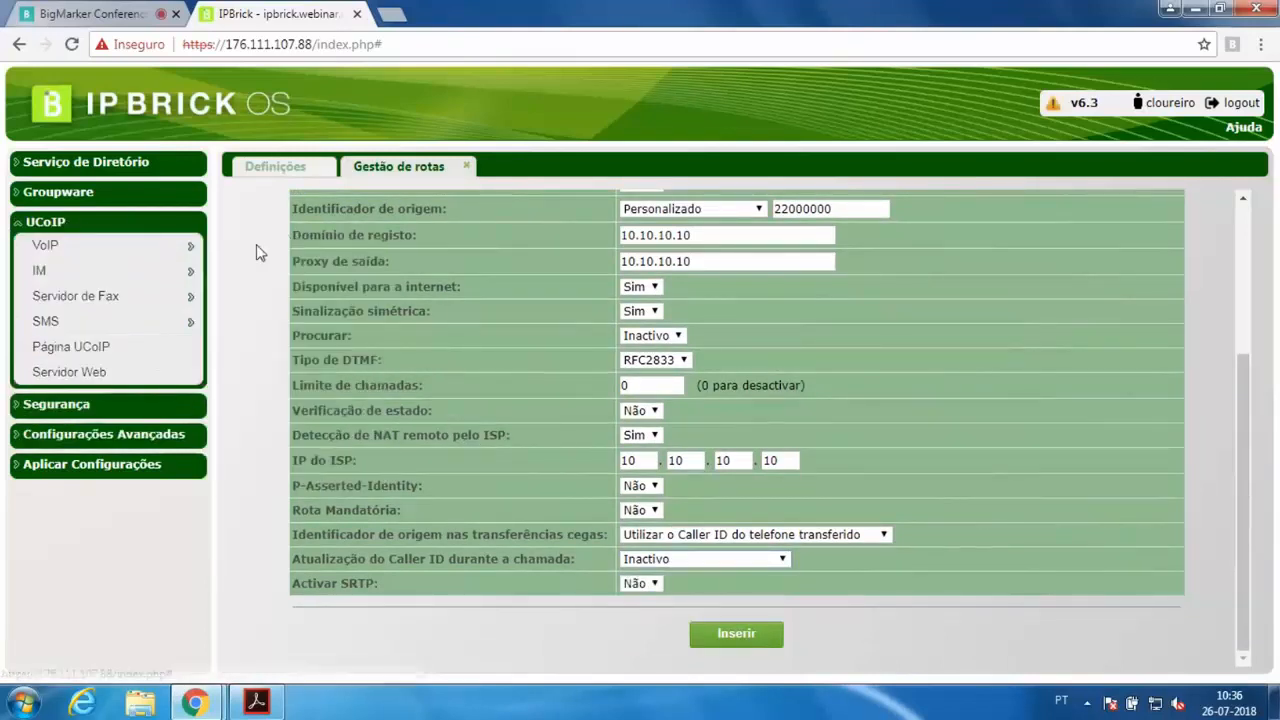
left_click(272, 250)
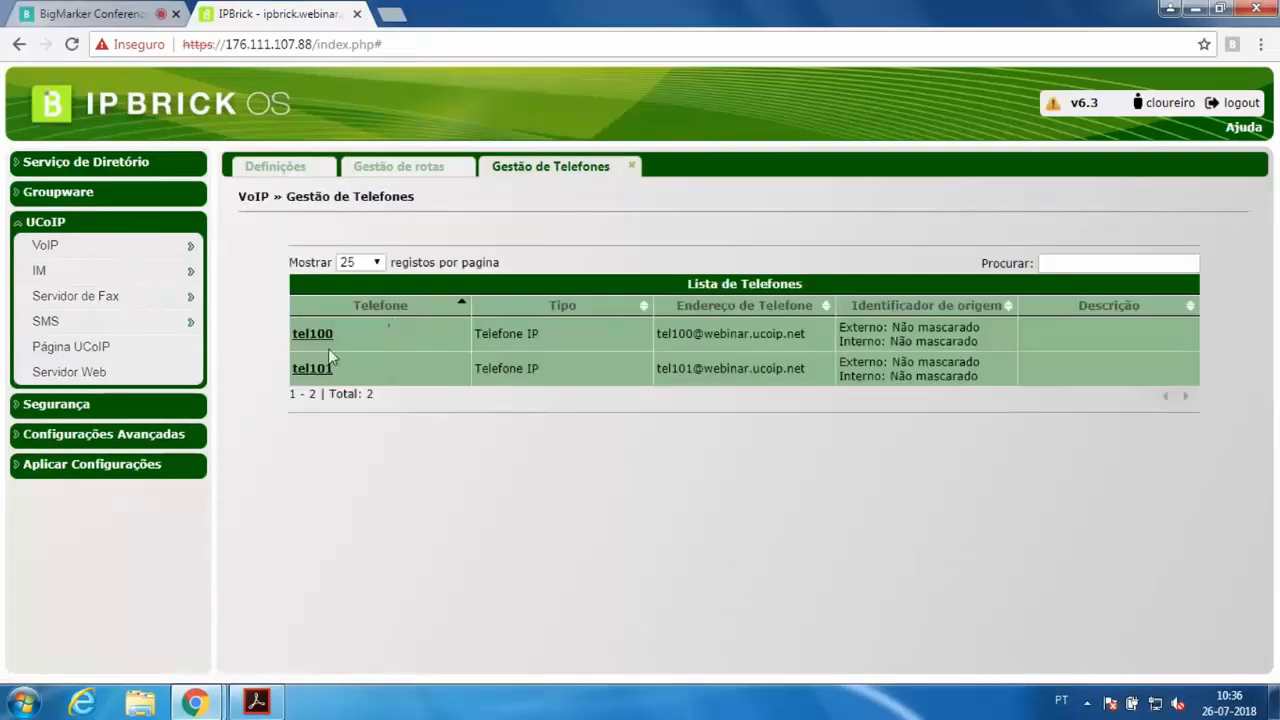
left_click(318, 338)
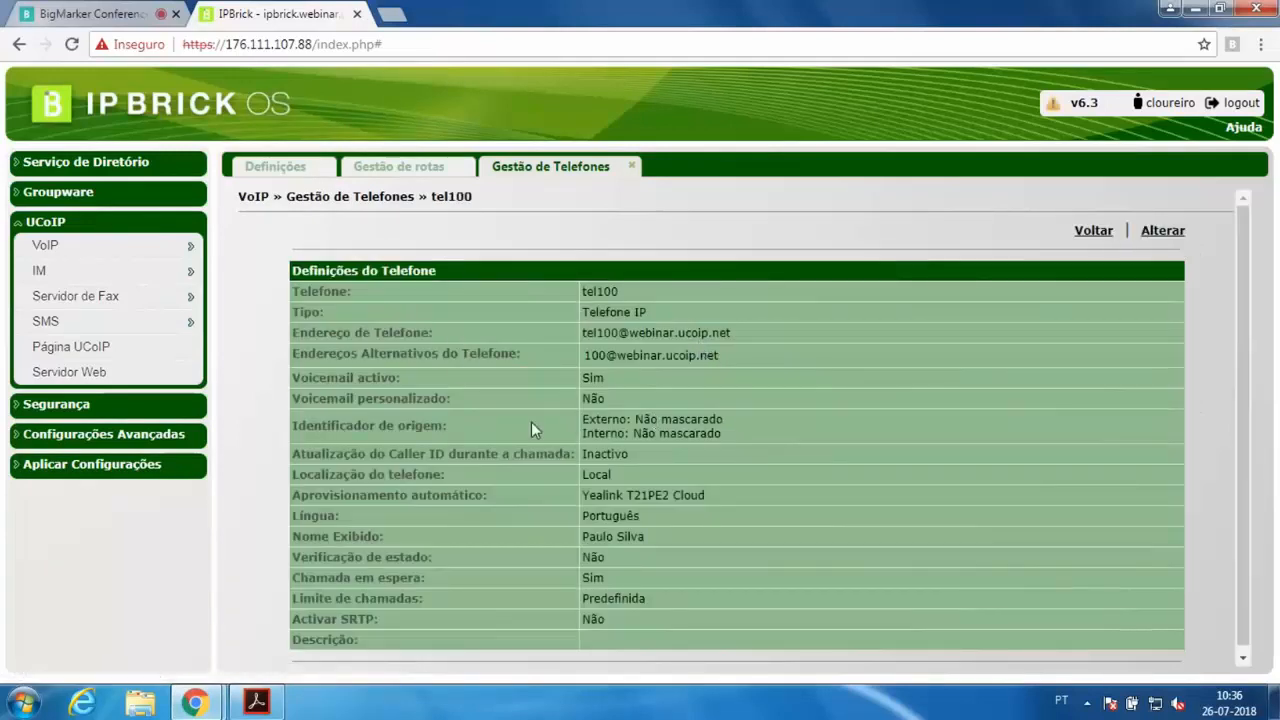
left_click_drag(635, 419, 735, 420)
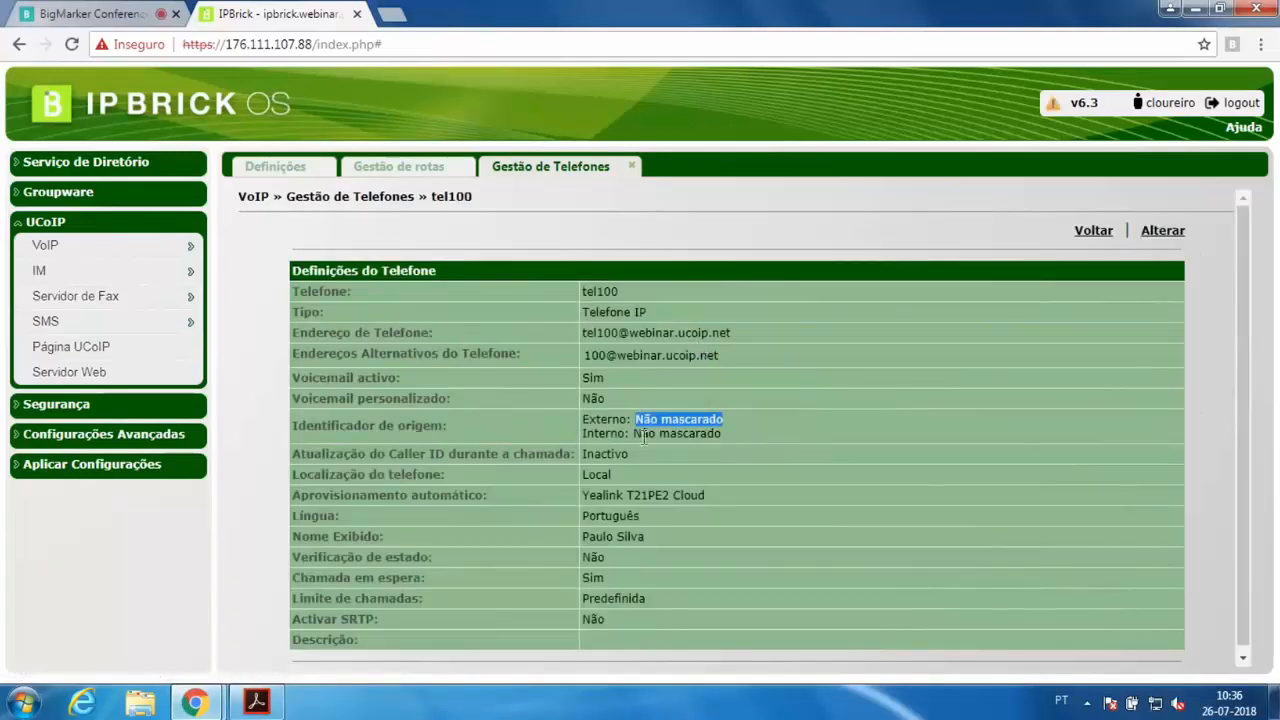
left_click_drag(636, 434, 708, 433)
left_click(735, 440)
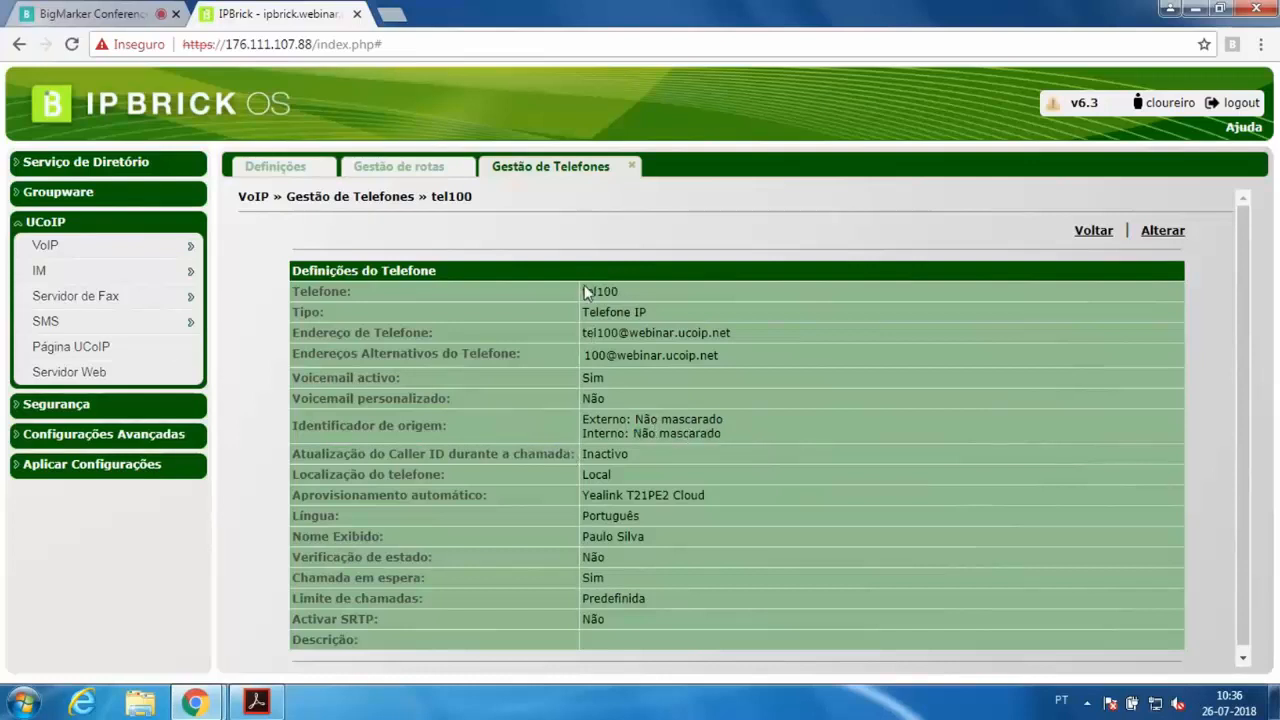
left_click_drag(587, 291, 648, 299)
left_click_drag(635, 420, 737, 421)
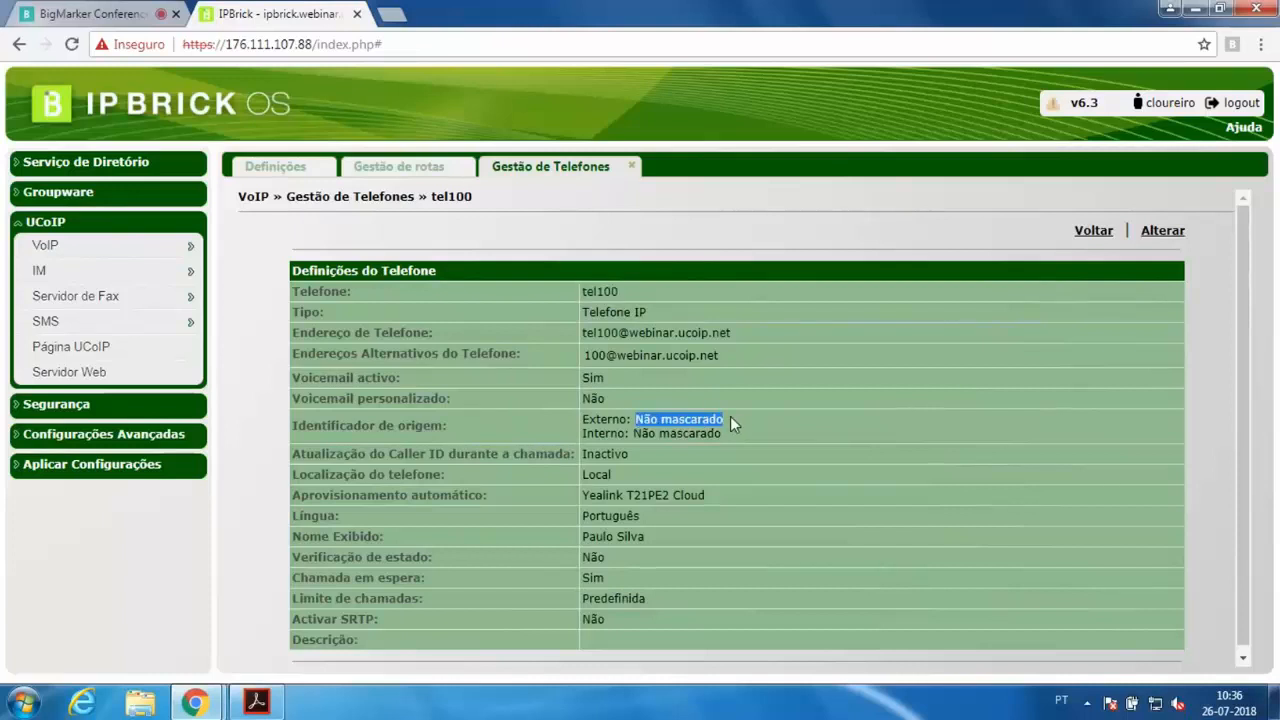
Compare the route's custom origin identifier with the phone's settings
left_click(385, 172)
left_click_drag(828, 446, 768, 440)
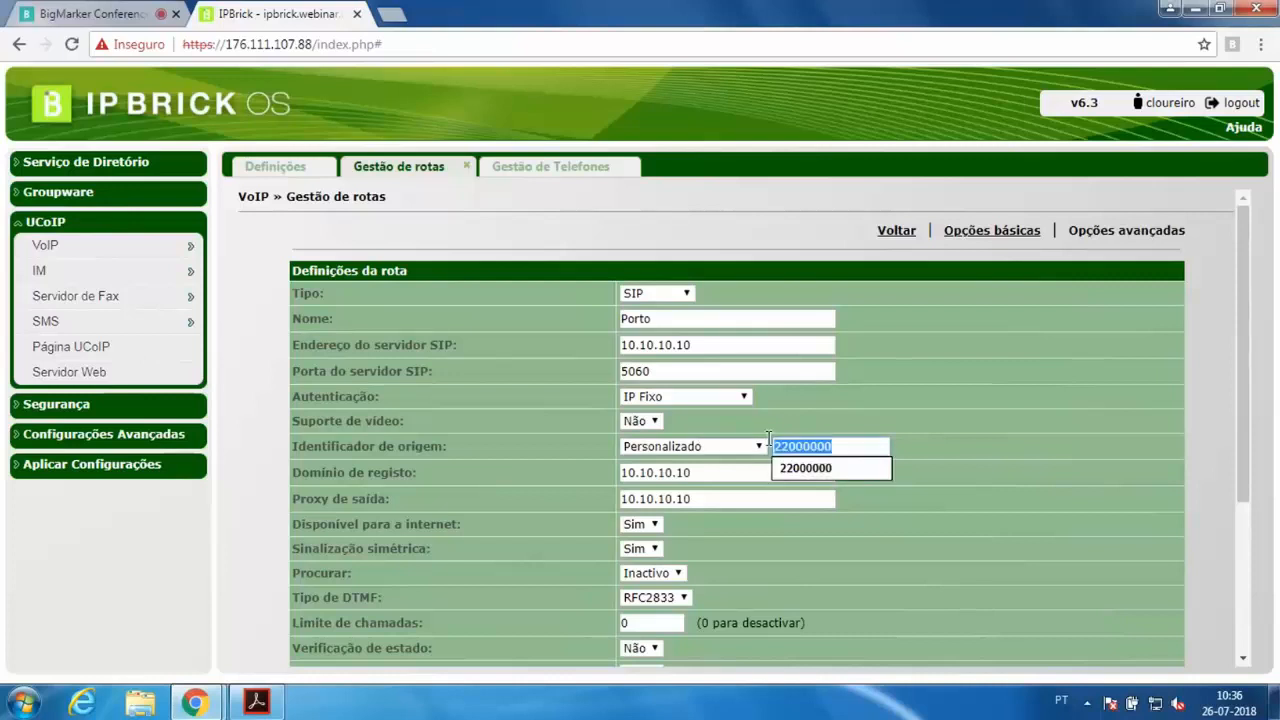
left_click(541, 169)
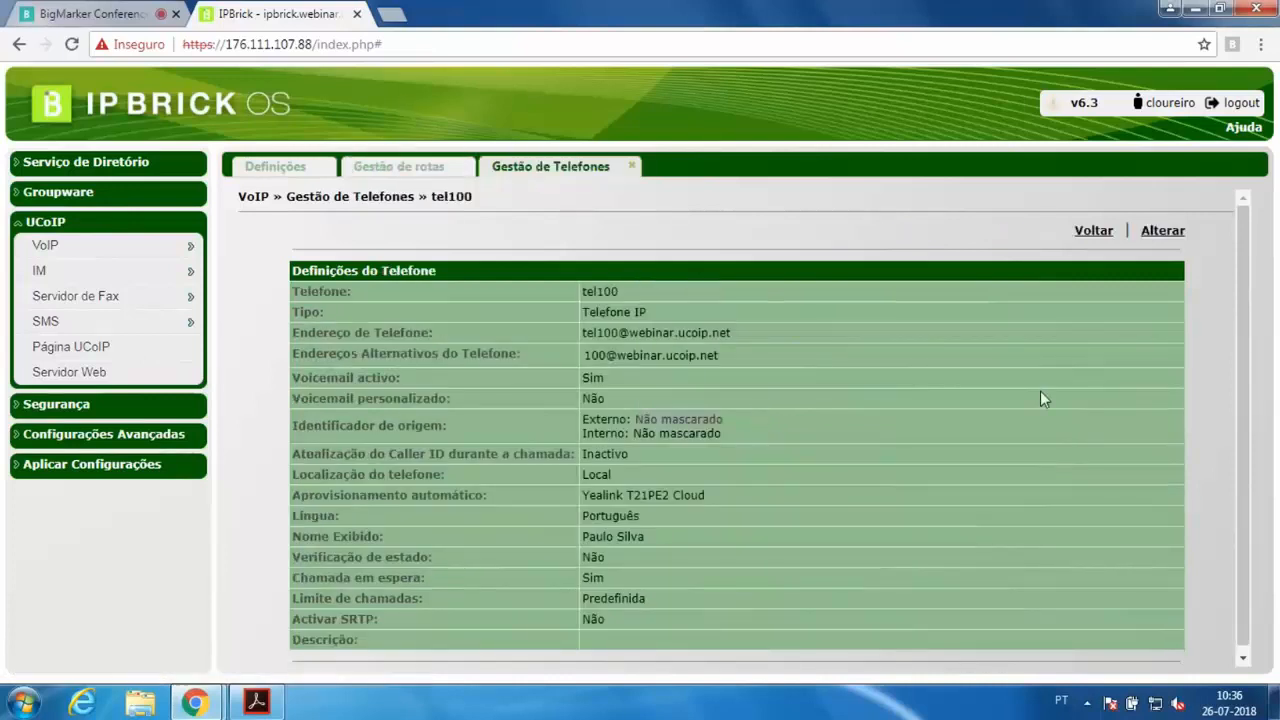
Edit tel100 and set its external origin identifier to 22000100
left_click(1160, 232)
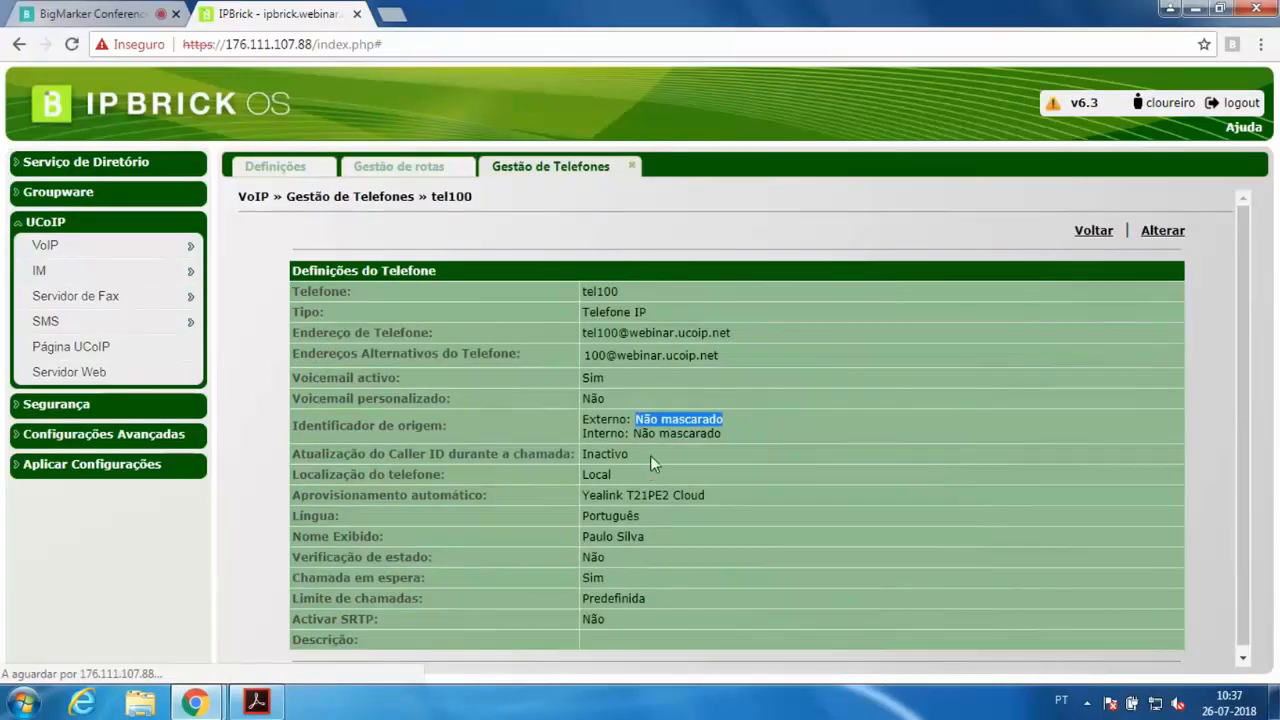
left_click(699, 484)
type("2200")
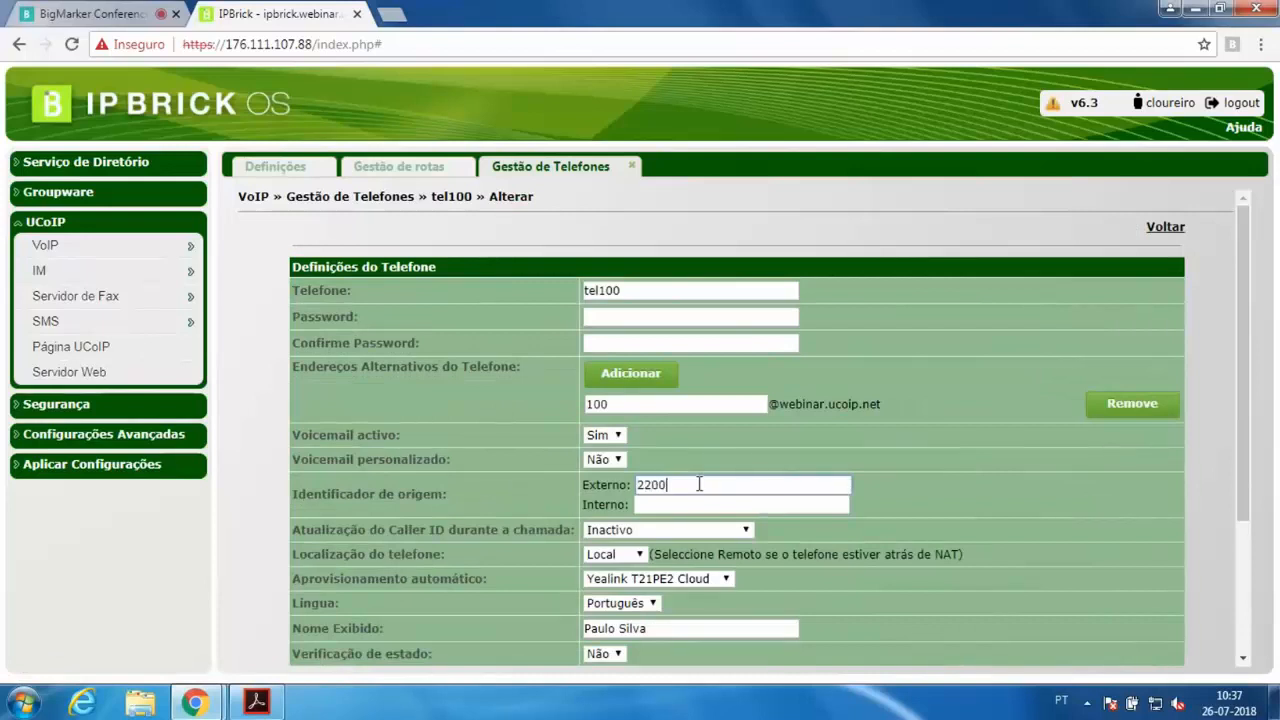
type("0100")
left_click_drag(651, 488, 693, 487)
left_click_drag(689, 487, 675, 486)
left_click(711, 489)
Set tel100's in-call Caller ID update to Usar P-Asserted-Identity
left_click(679, 538)
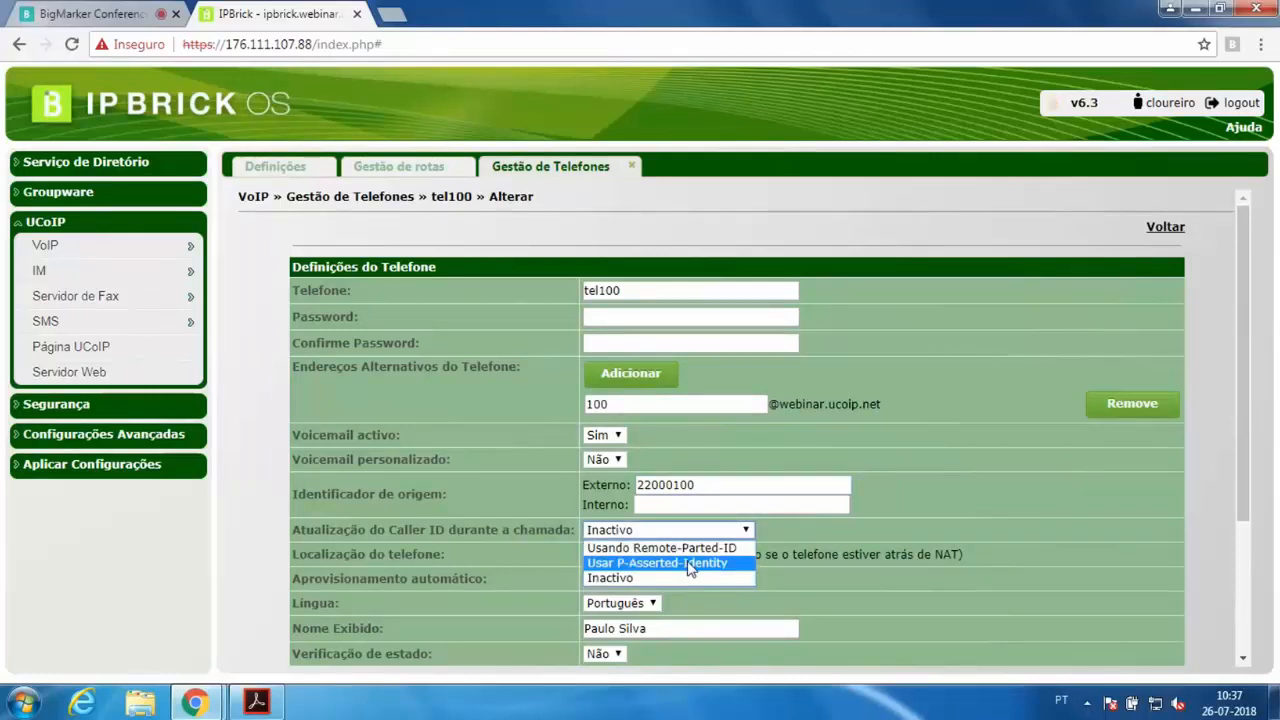
left_click(688, 563)
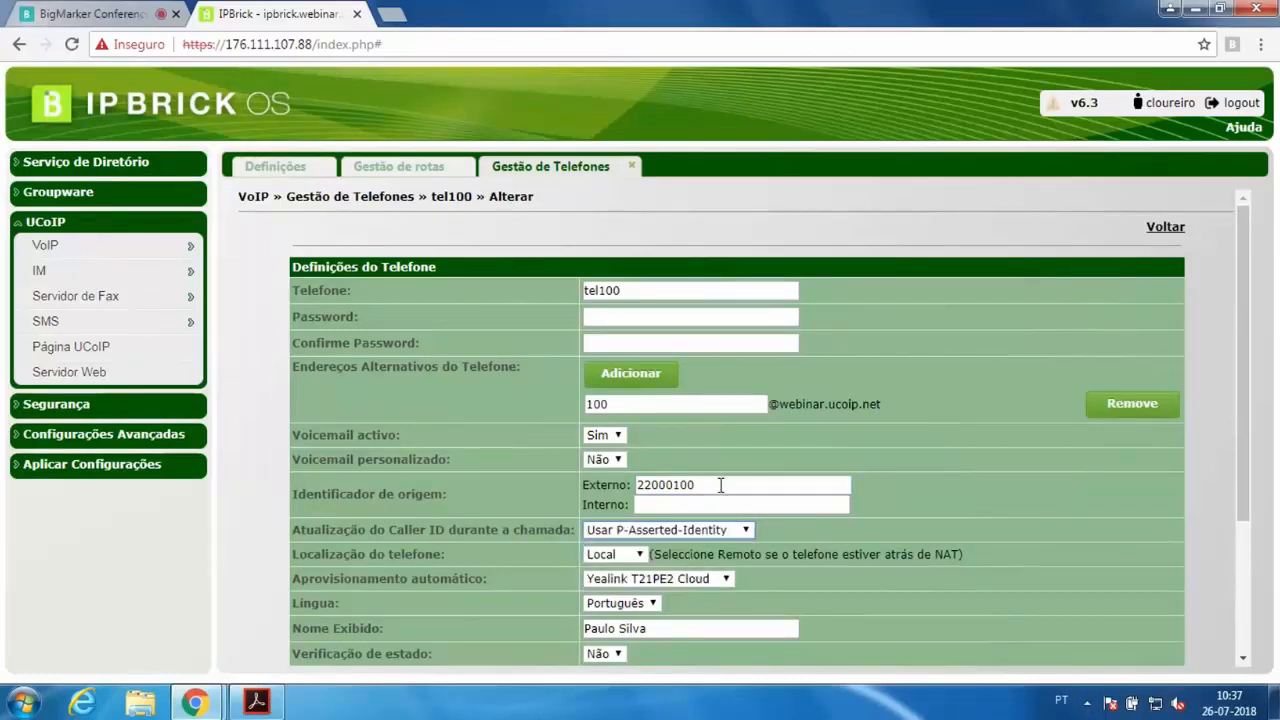
double_click(760, 484)
Return to the route form and review the SRTP activation option
left_click(398, 166)
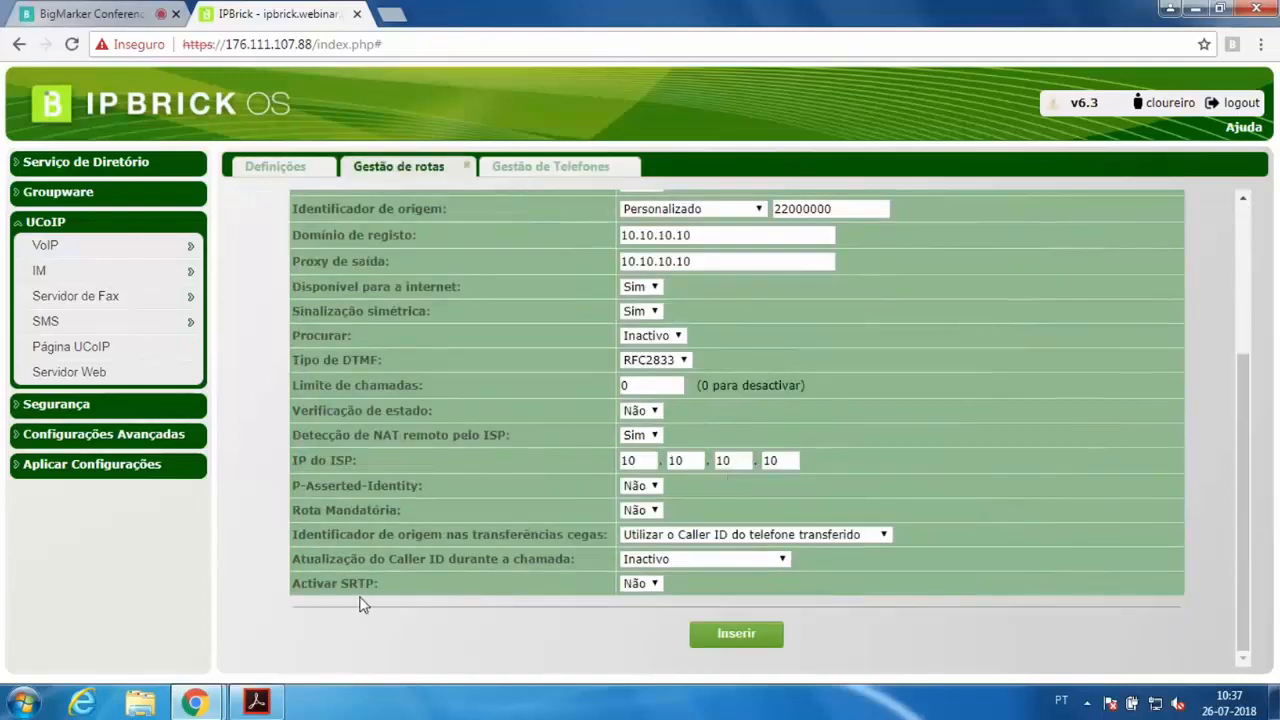
left_click_drag(345, 587, 384, 590)
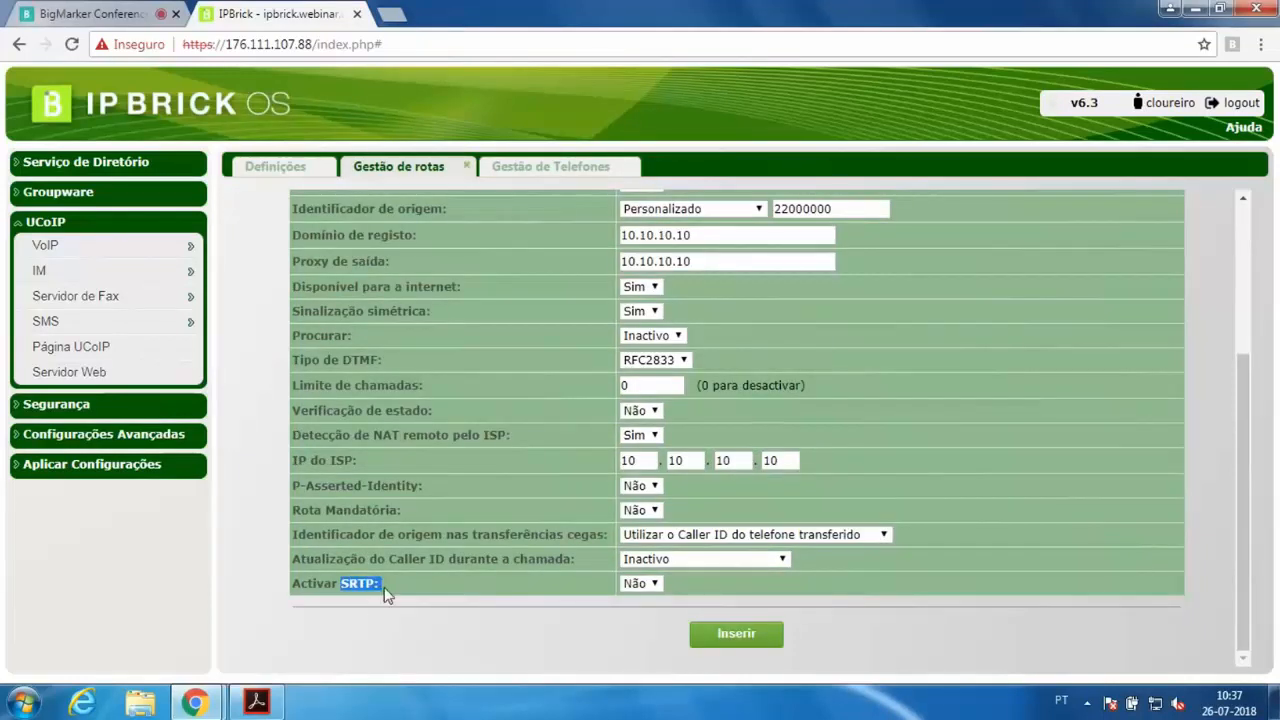
left_click(486, 600)
left_click(652, 588)
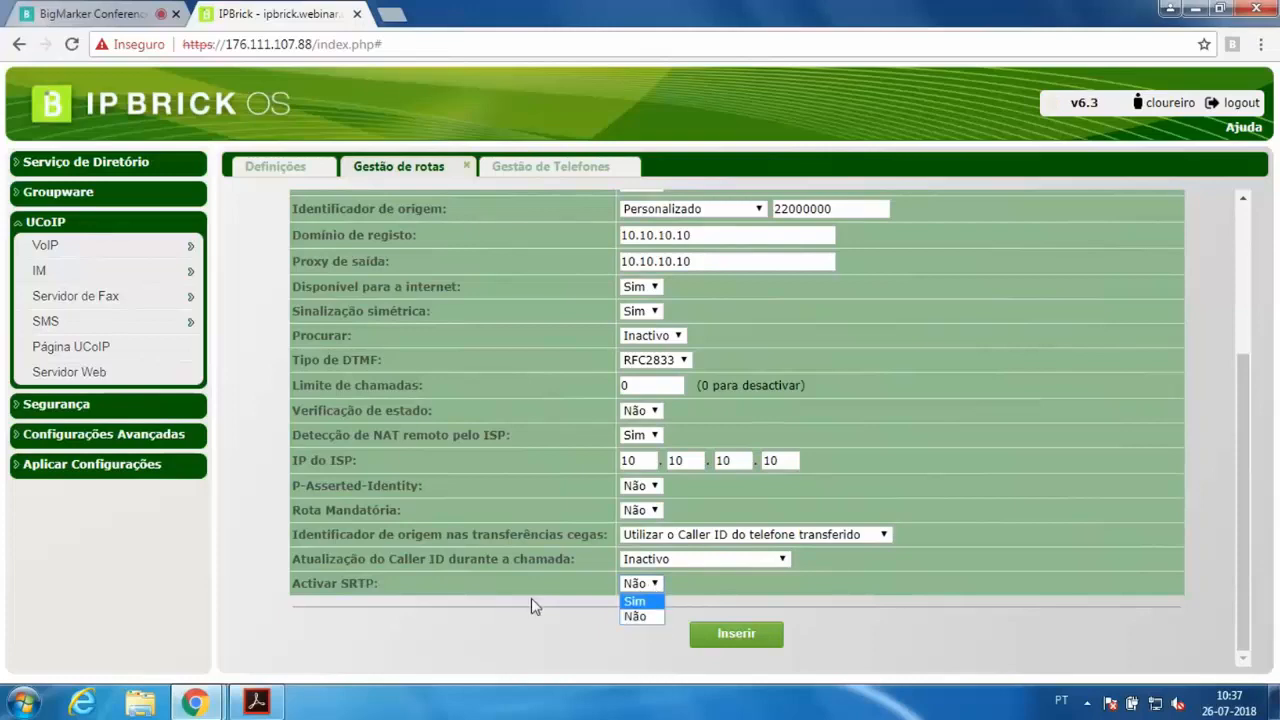
left_click(531, 598)
Examine the settings of the existing Go_Telecom route
scroll(530, 578, "up", 10)
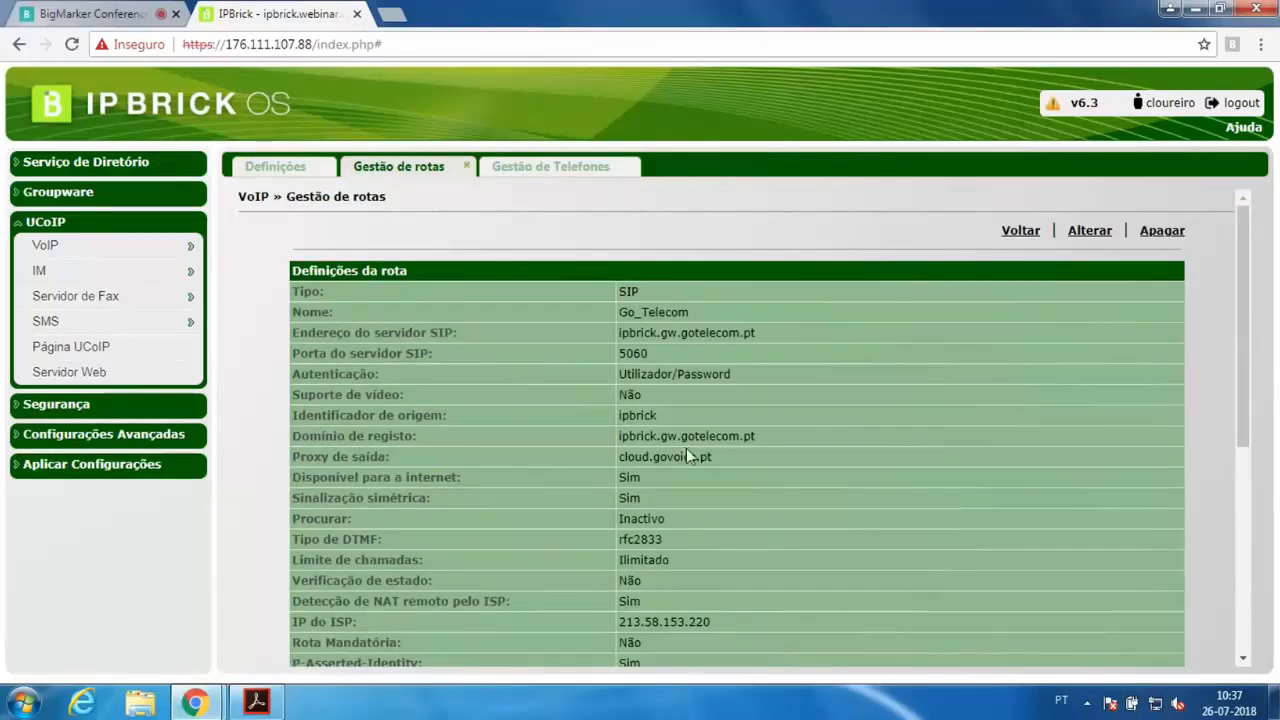
scroll(688, 456, "down", 5)
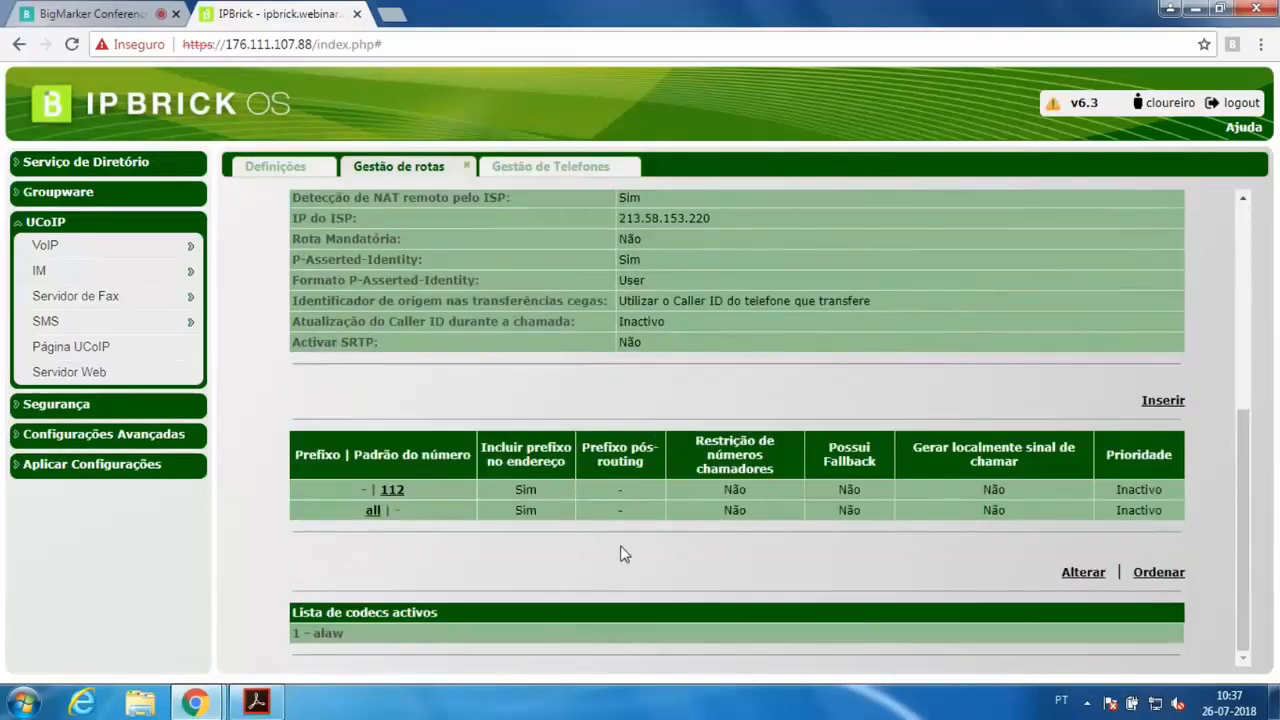
scroll(651, 500, "up", 5)
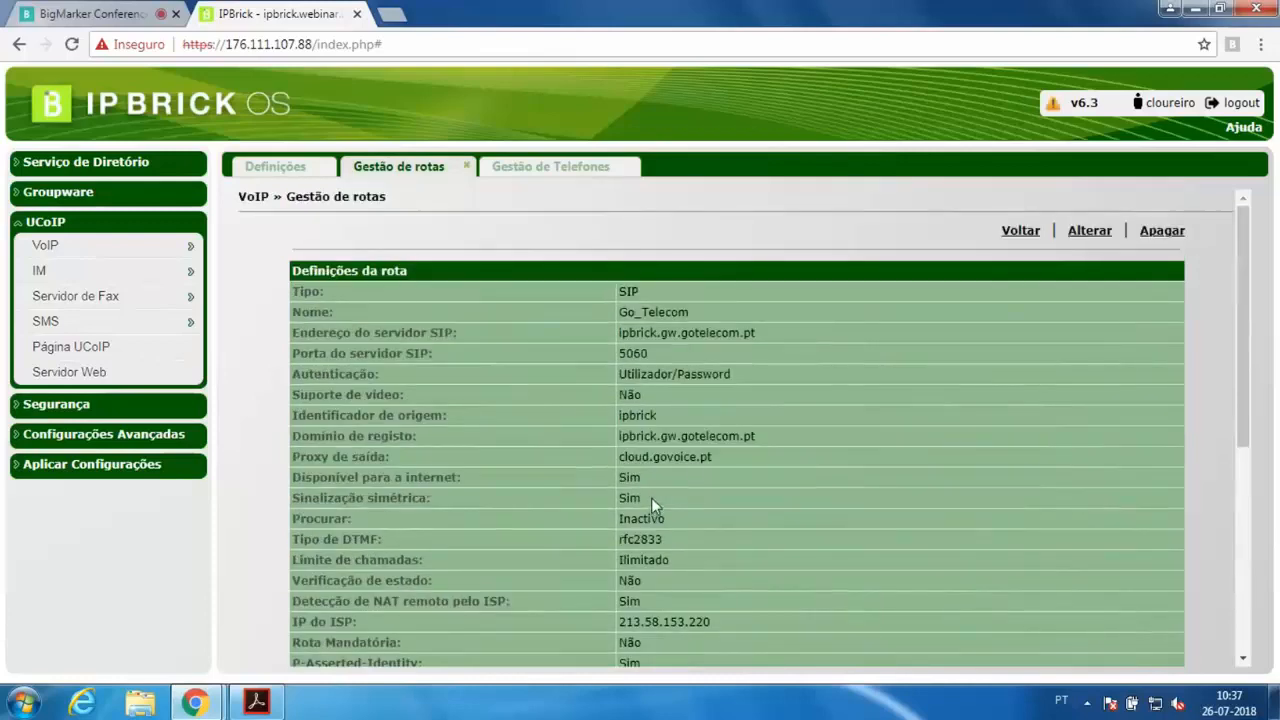
scroll(651, 497, "down", 3)
scroll(688, 462, "up", 1)
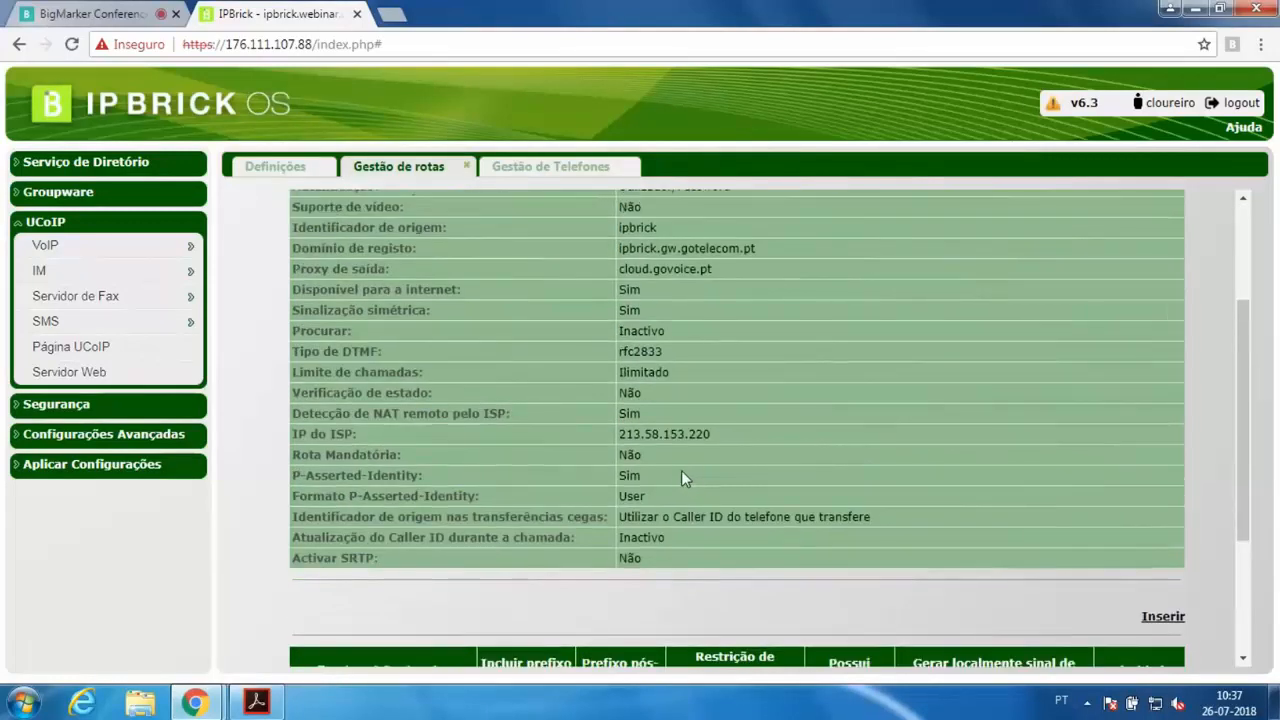
scroll(681, 470, "up", 3)
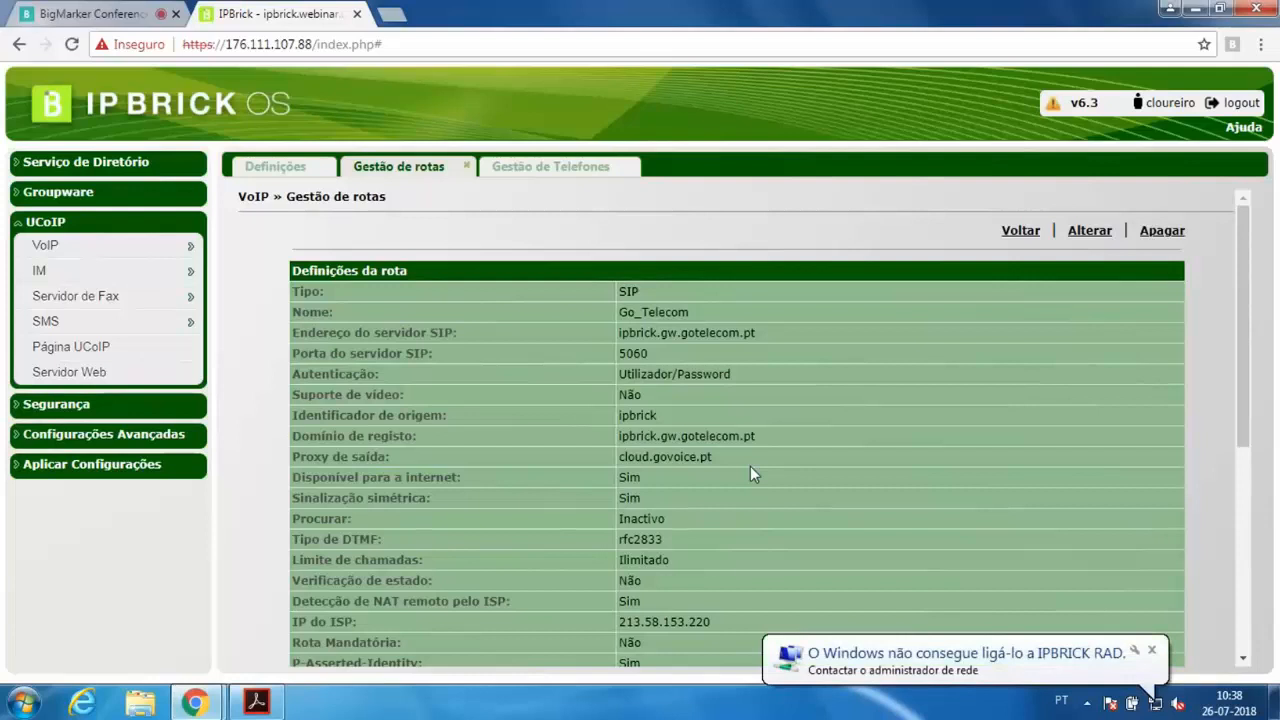
Review the Go_Telecom route's prefix table entries and its route settings
scroll(750, 466, "down", 4)
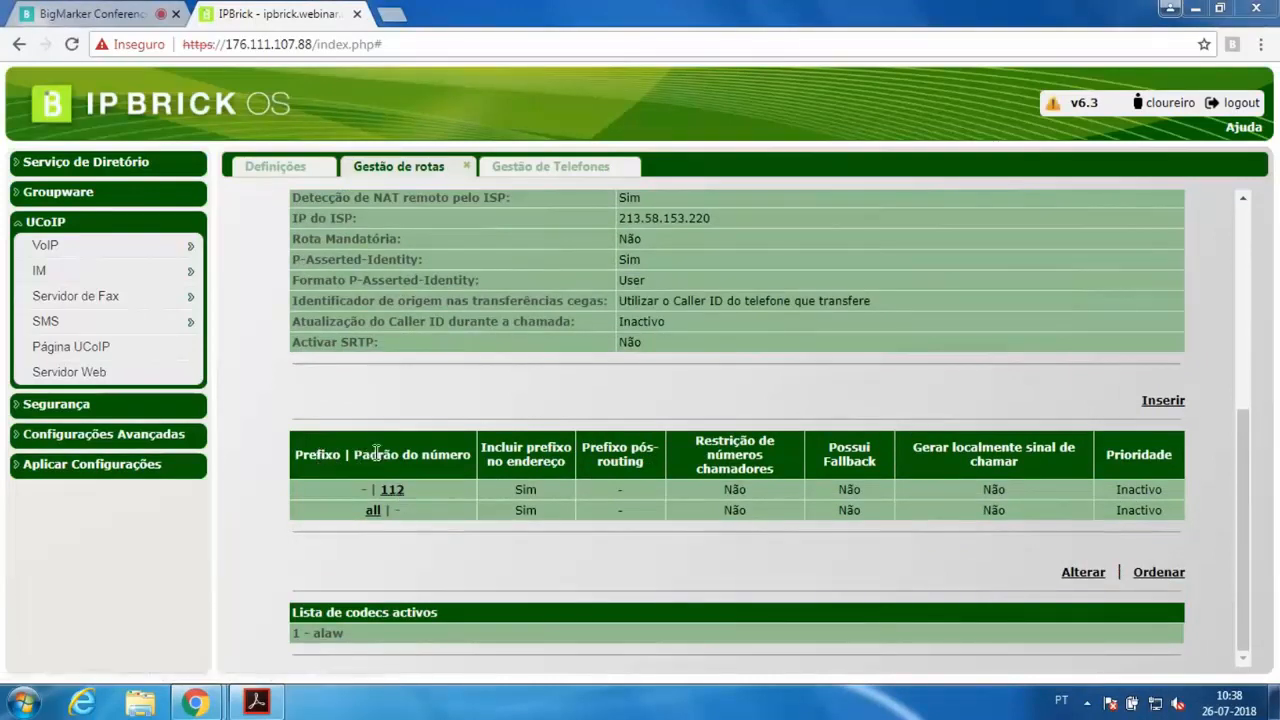
left_click_drag(377, 453, 460, 460)
left_click(460, 460)
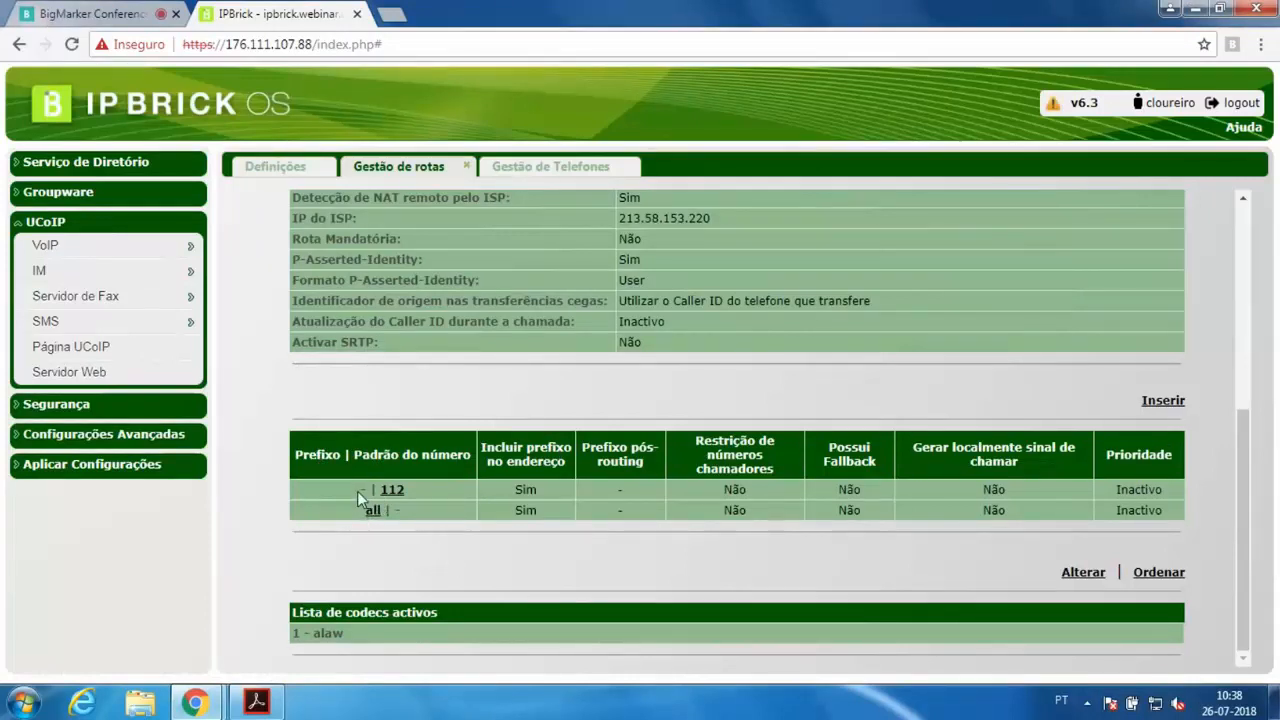
left_click_drag(357, 491, 447, 486)
left_click(449, 487)
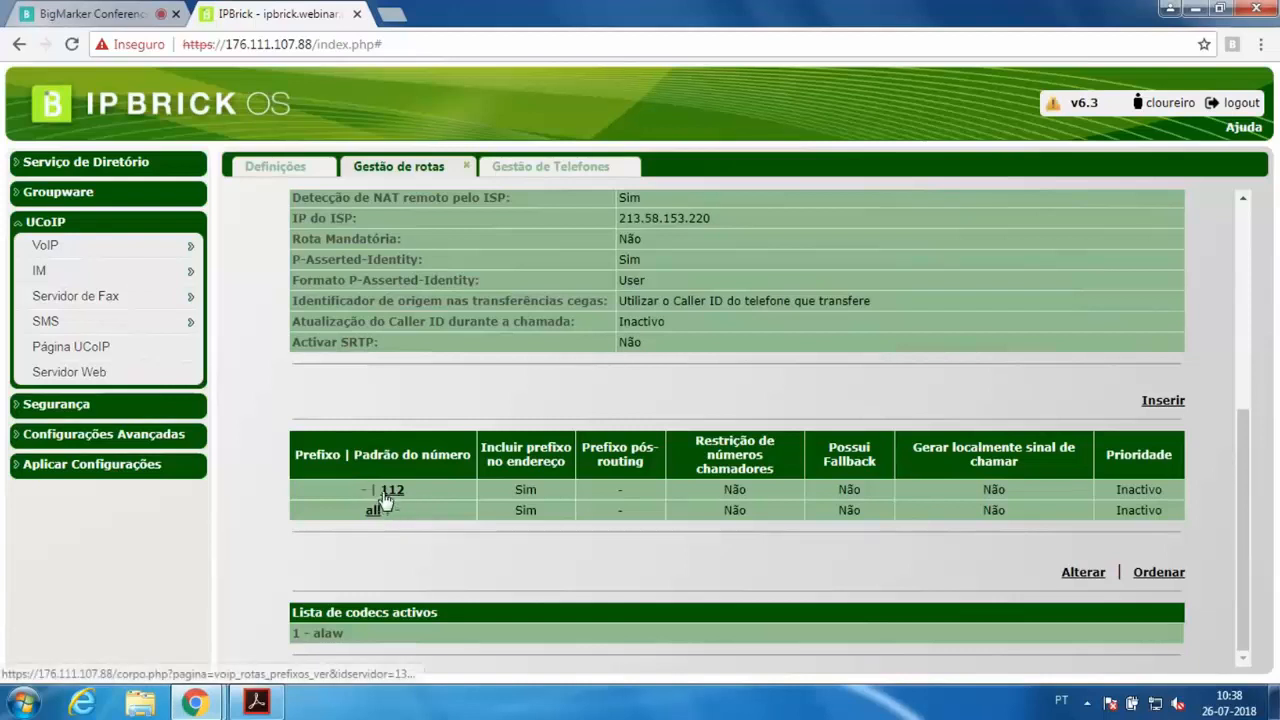
left_click_drag(371, 491, 423, 491)
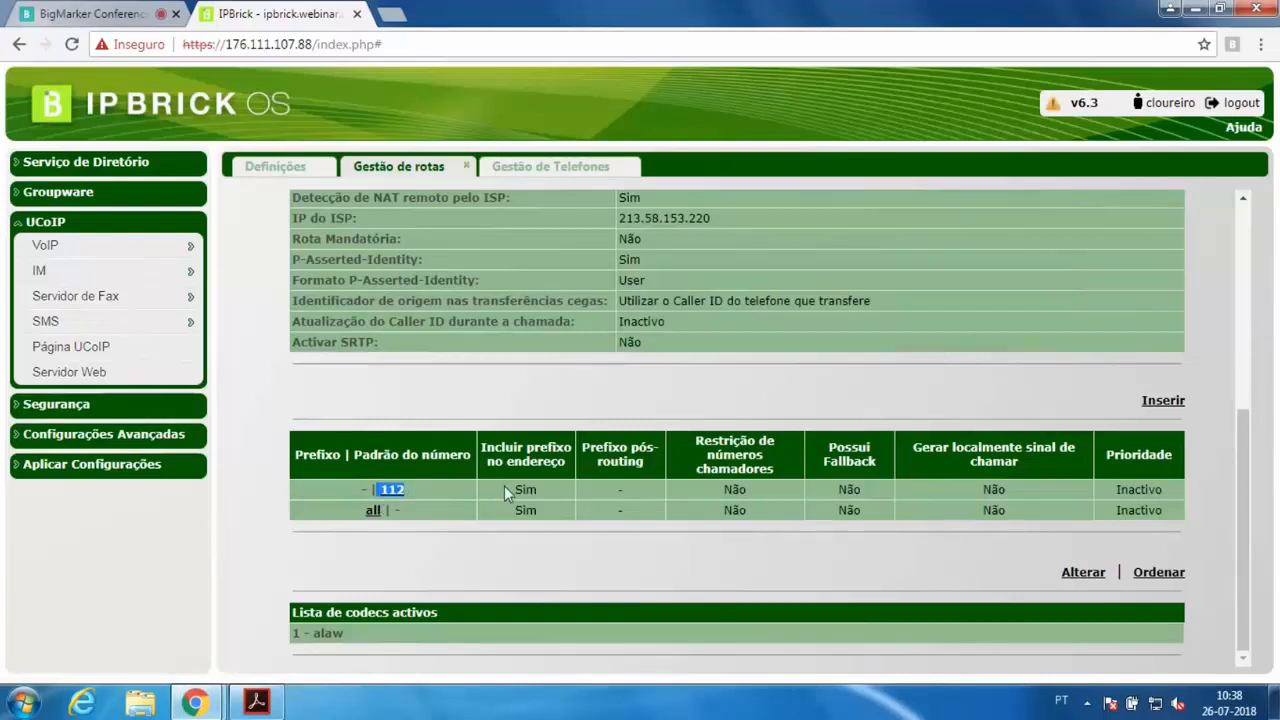
left_click_drag(503, 483, 1179, 491)
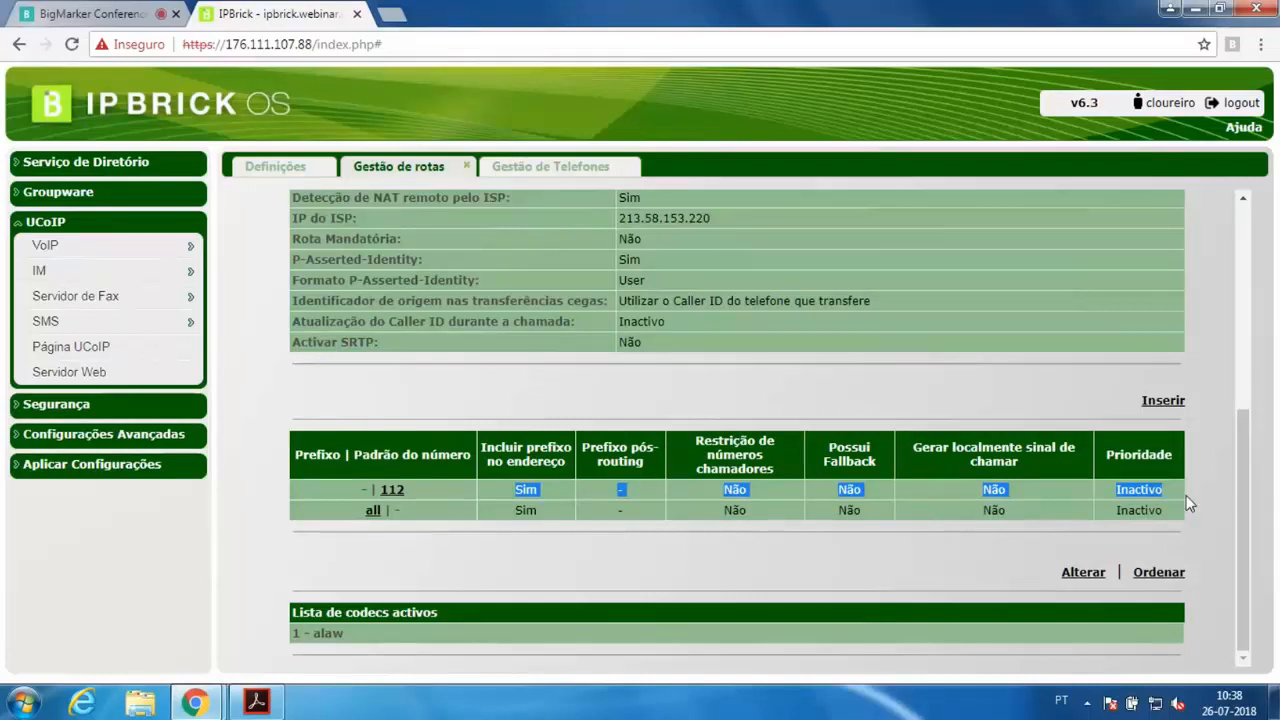
left_click(1056, 373)
scroll(682, 392, "up", 4)
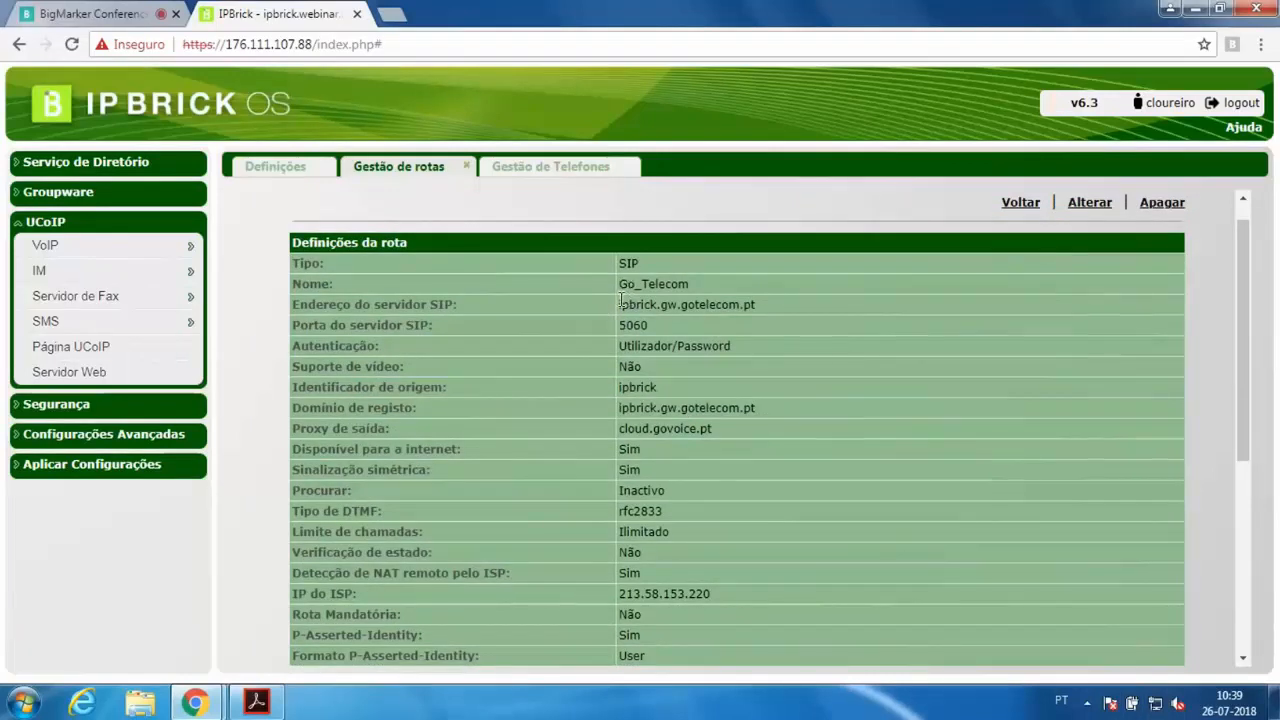
left_click_drag(616, 285, 703, 288)
left_click(703, 286)
scroll(668, 321, "down", 5)
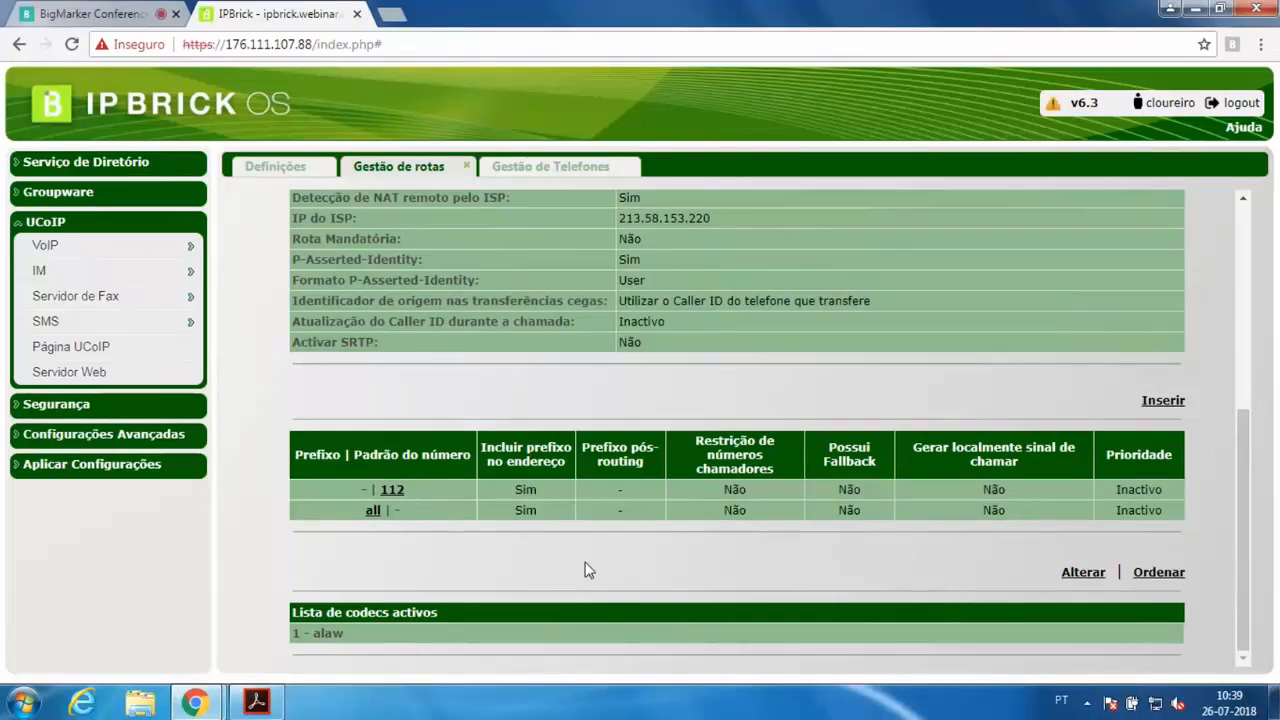
scroll(612, 560, "up", 4)
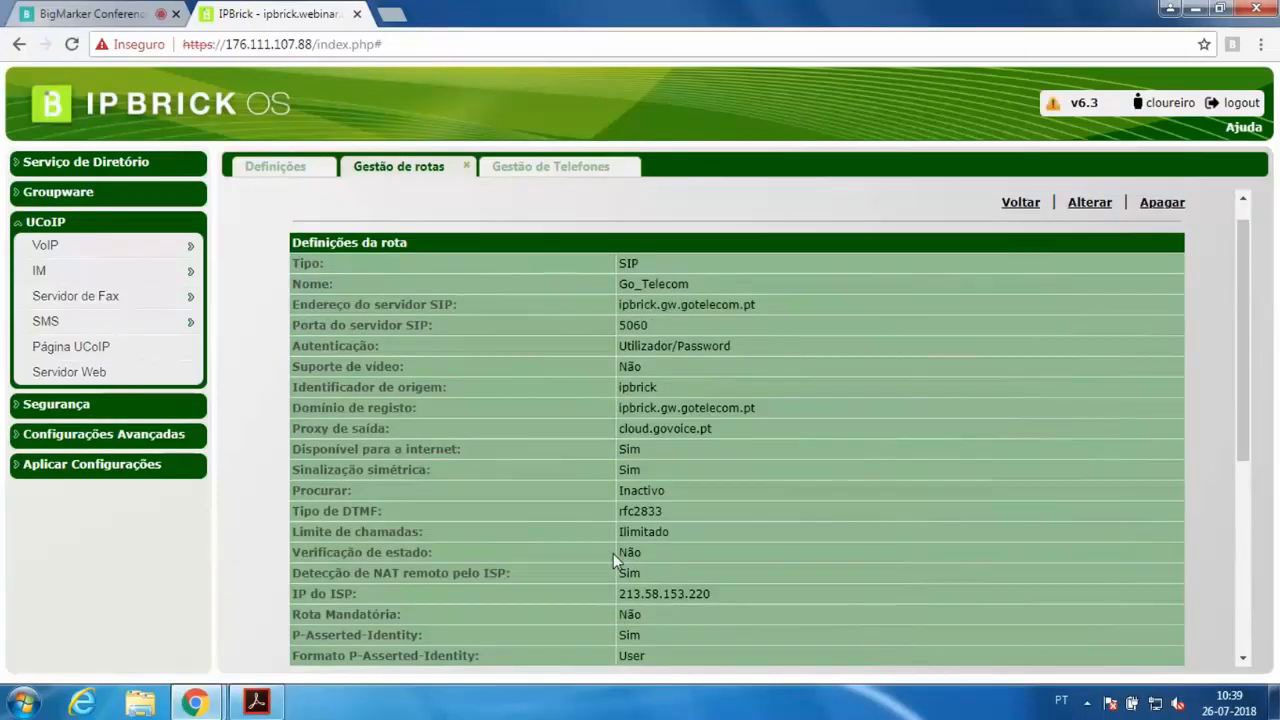
scroll(611, 557, "down", 4)
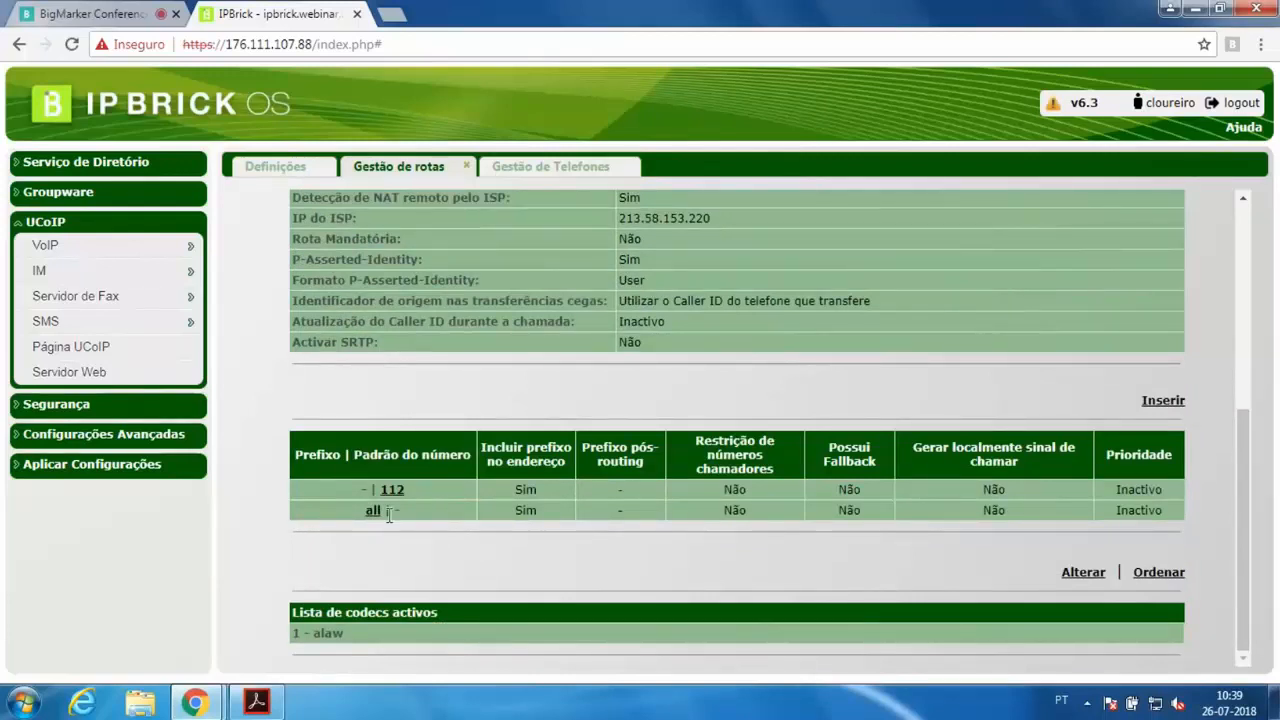
left_click_drag(350, 512, 1200, 512)
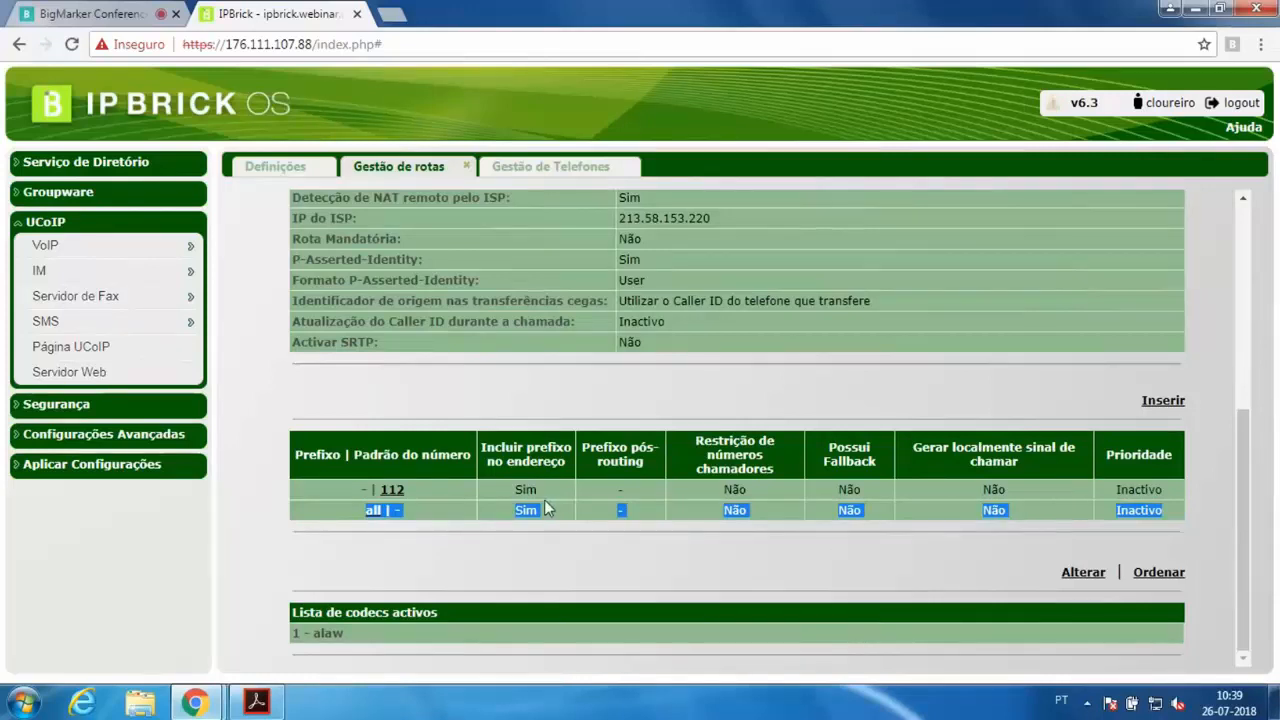
left_click(514, 522)
left_click_drag(514, 522, 537, 511)
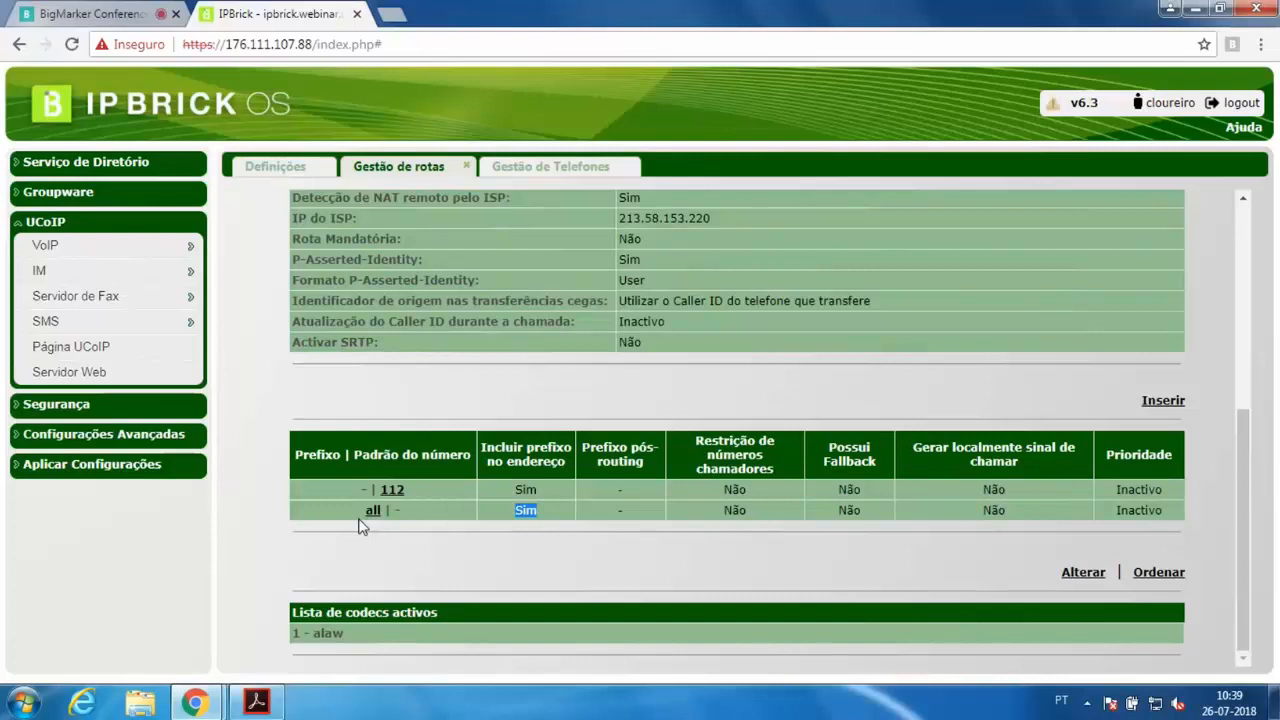
left_click_drag(352, 512, 518, 513)
scroll(930, 306, "up", 4)
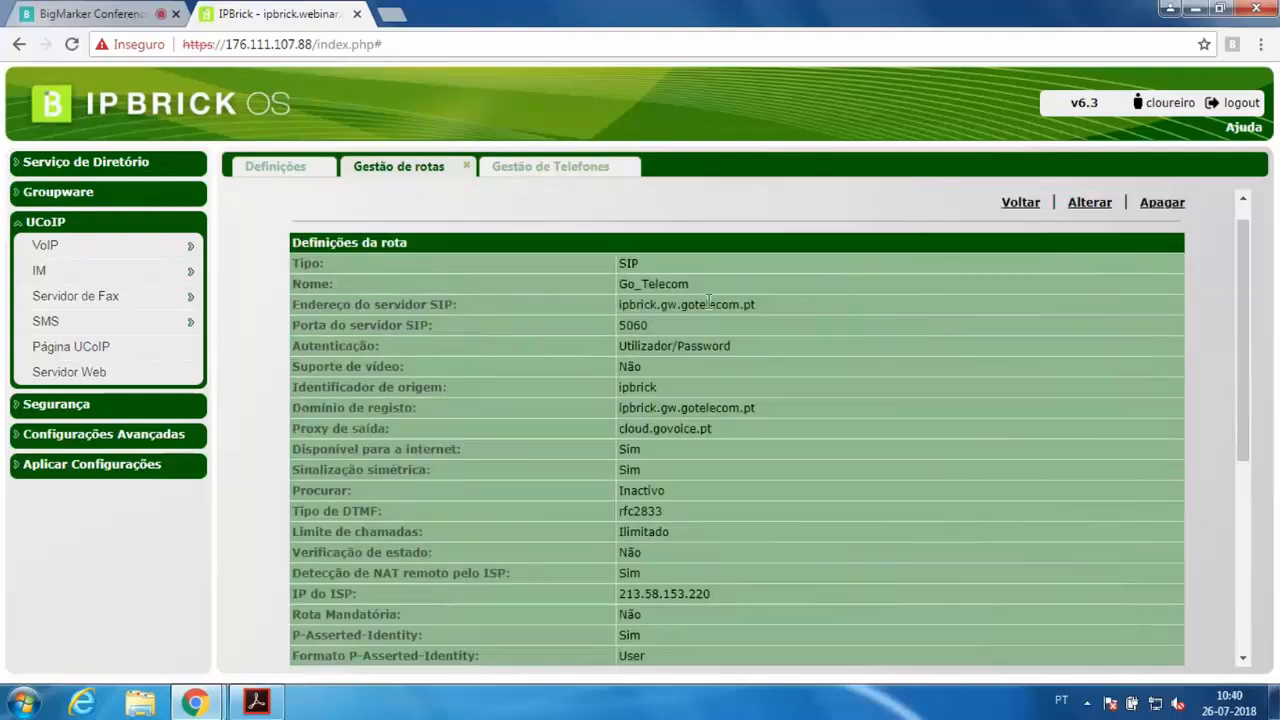
left_click_drag(708, 302, 616, 284)
left_click(675, 297)
scroll(675, 290, "down", 4)
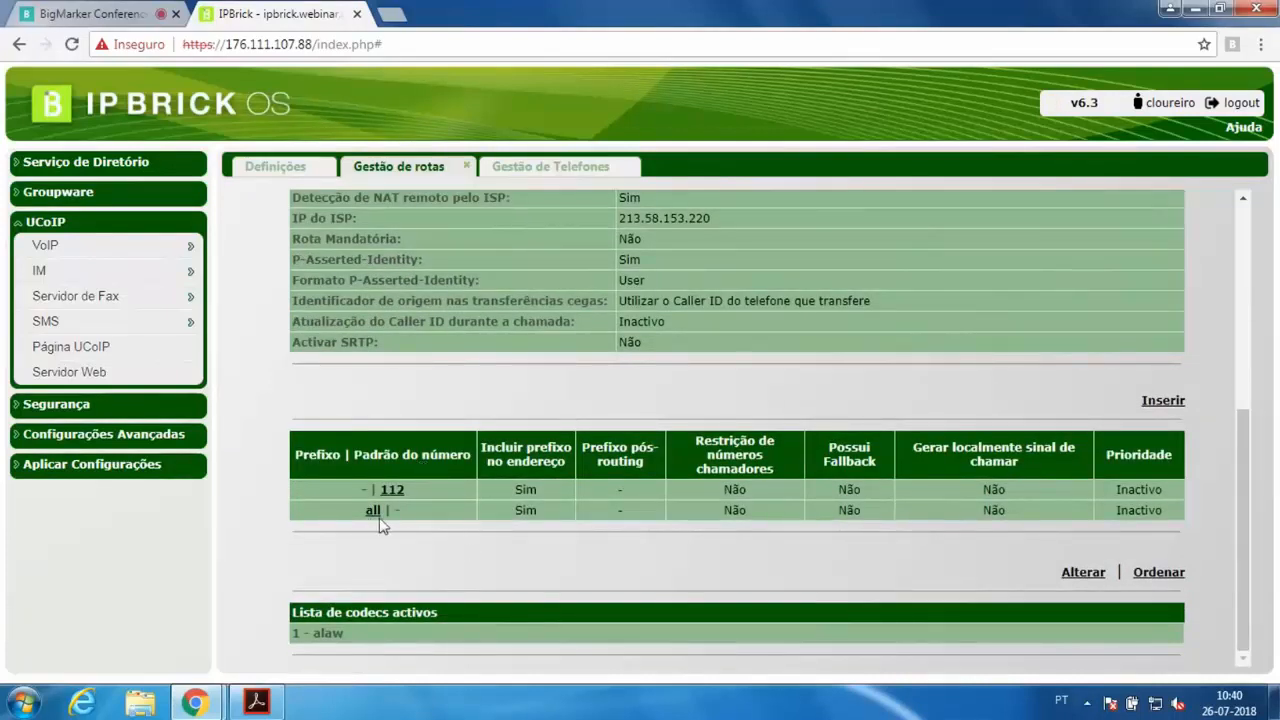
left_click_drag(368, 511, 563, 510)
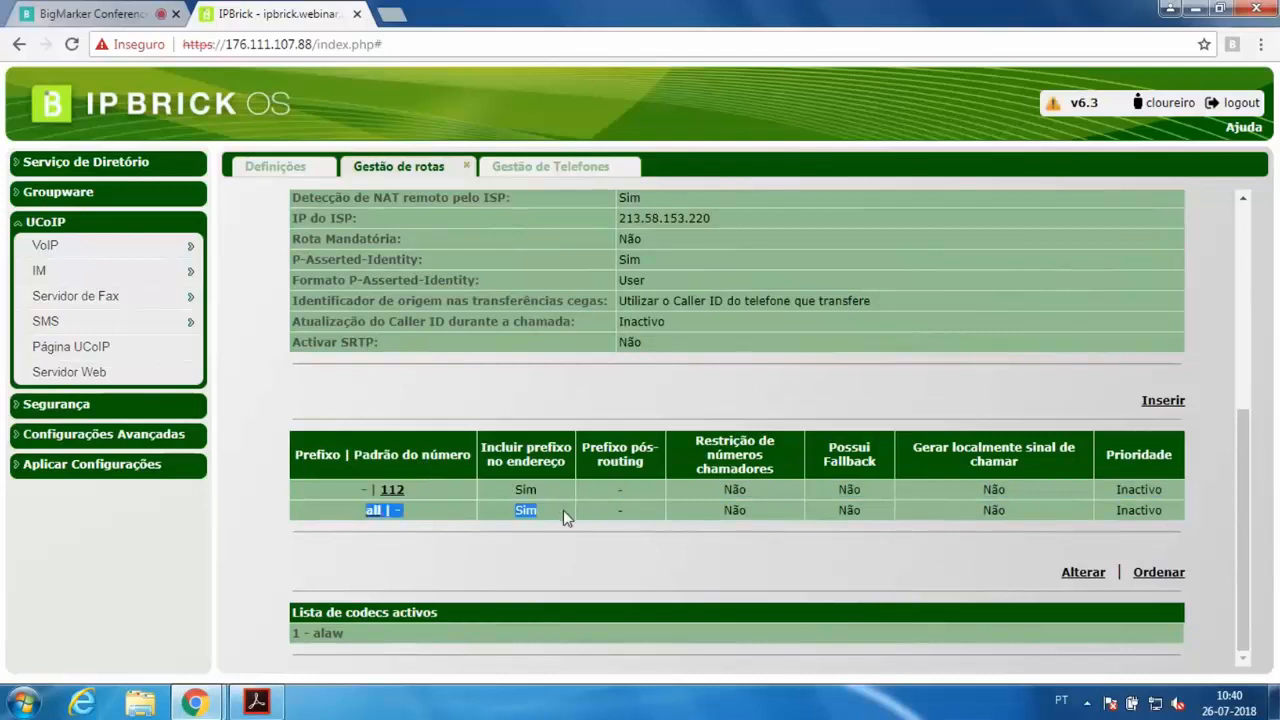
left_click(1162, 404)
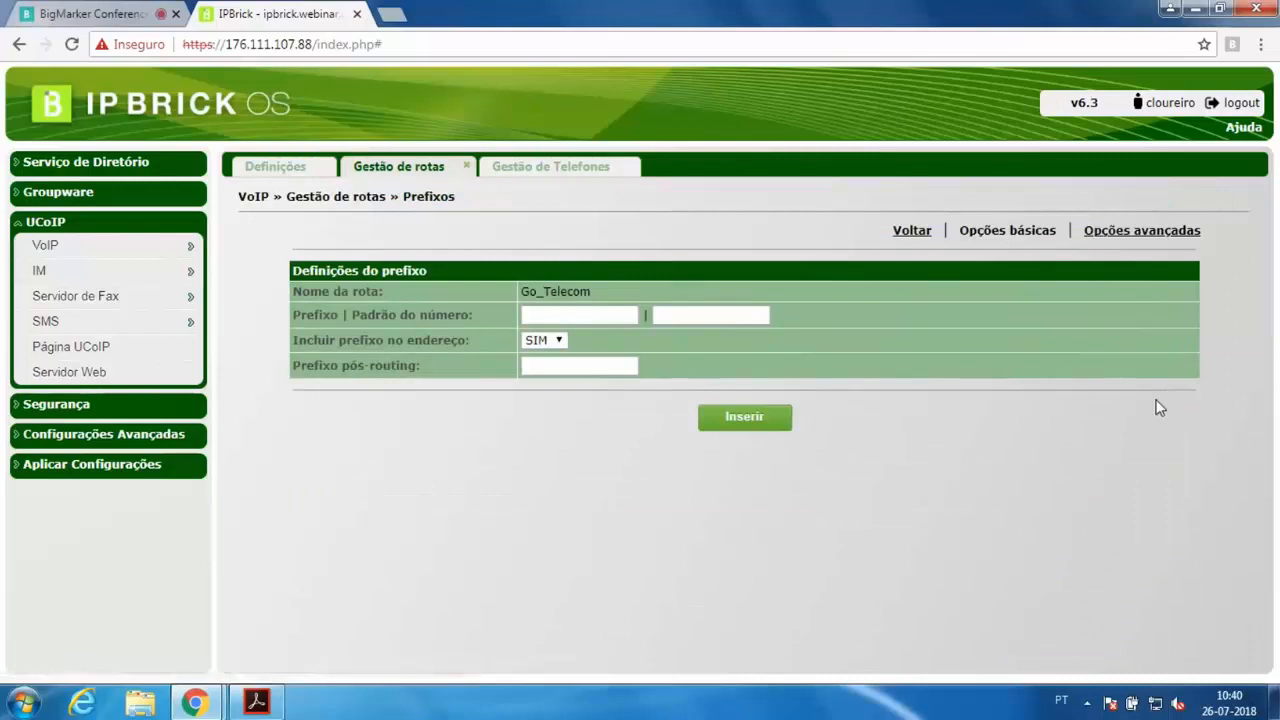
left_click(600, 312)
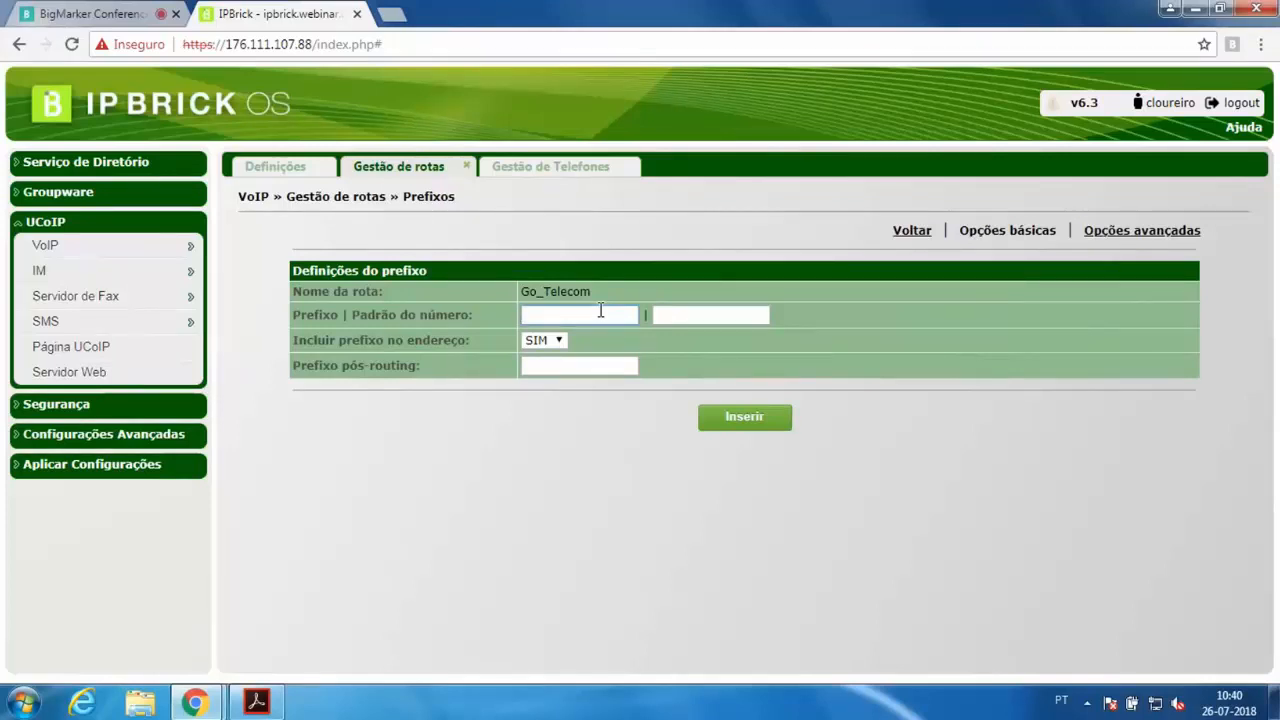
type("02")
key("BackSpace")
type("9")
key("BackSpace")
type("3")
key("BackSpace")
type("2")
left_click(544, 340)
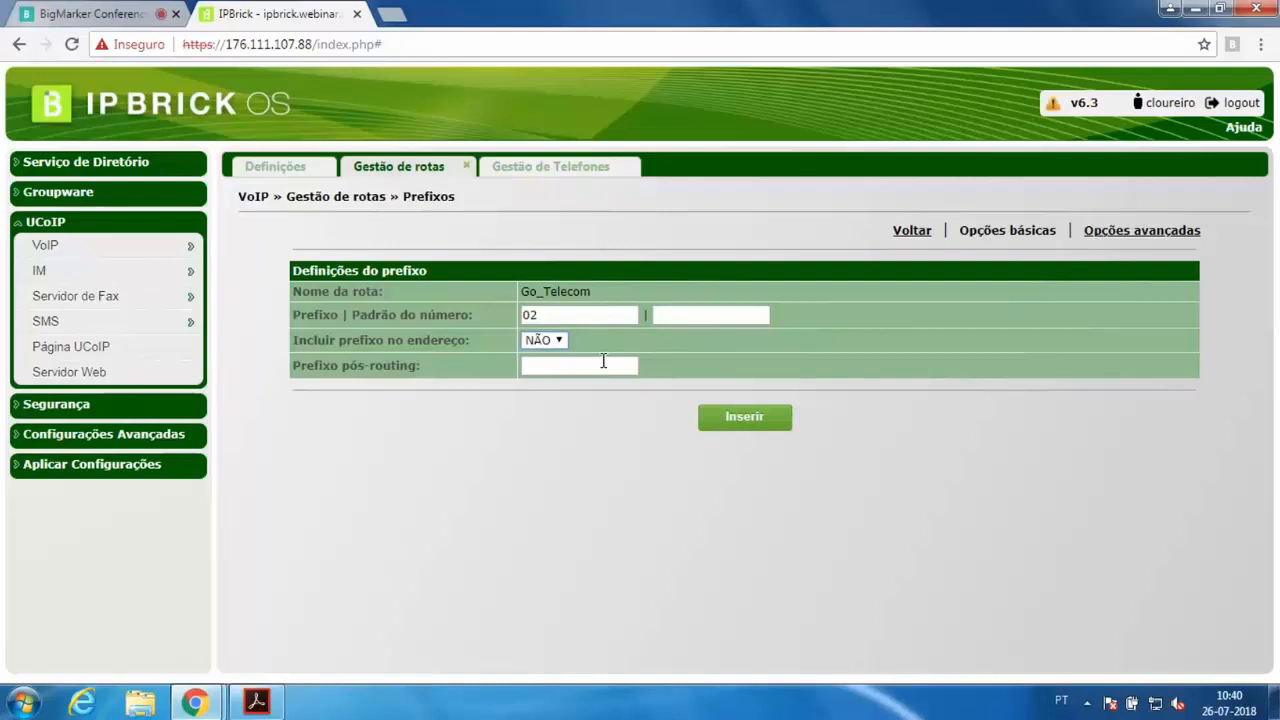
double_click(524, 315)
left_click(566, 367)
type("2")
key("BackSpace")
key("BackSpace")
type("9")
left_click(557, 365)
type("9")
left_click_drag(548, 320, 505, 325)
left_click(546, 368)
left_click_drag(528, 315, 464, 315)
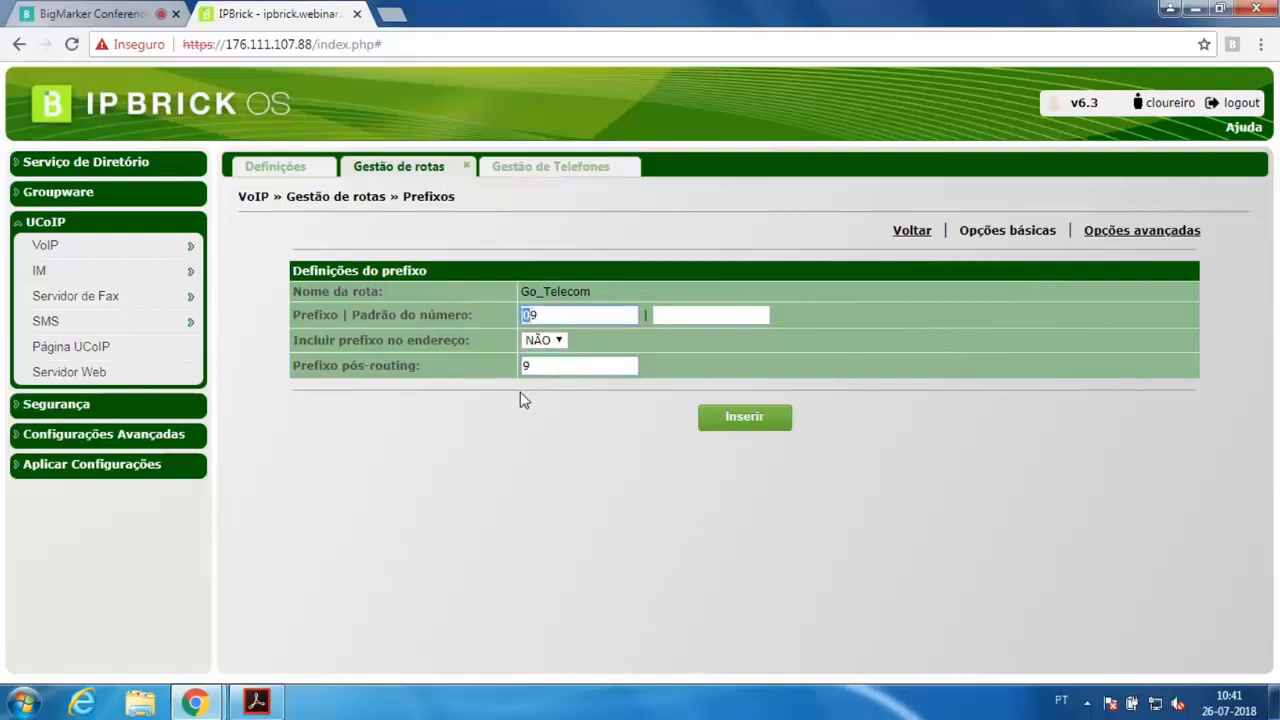
left_click(583, 317)
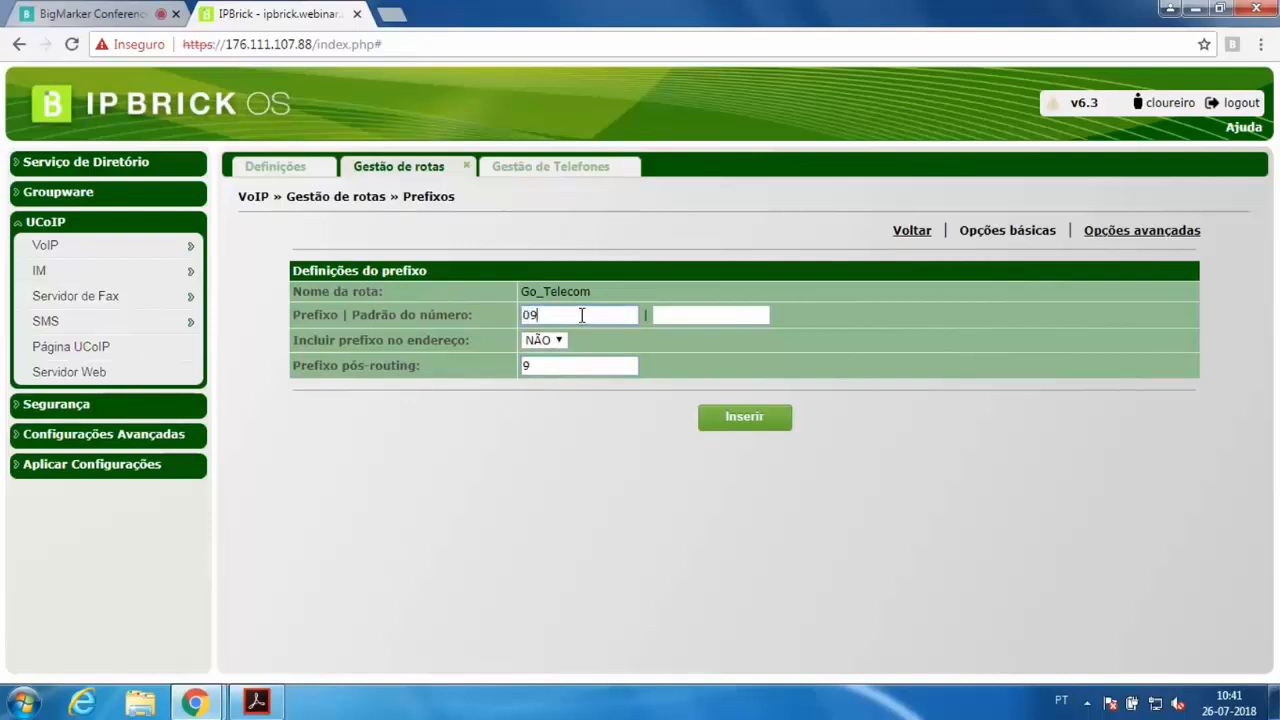
left_click(525, 368)
double_click(540, 372)
left_click(525, 367)
left_click(537, 341)
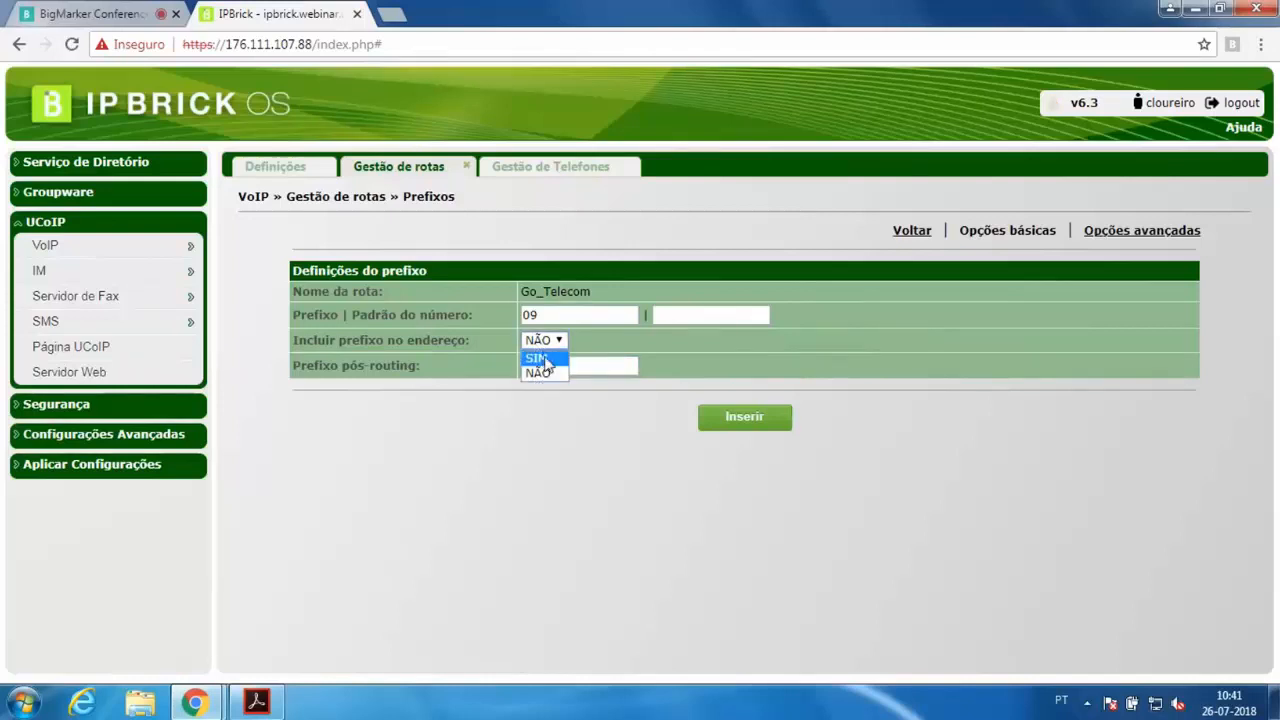
left_click(545, 359)
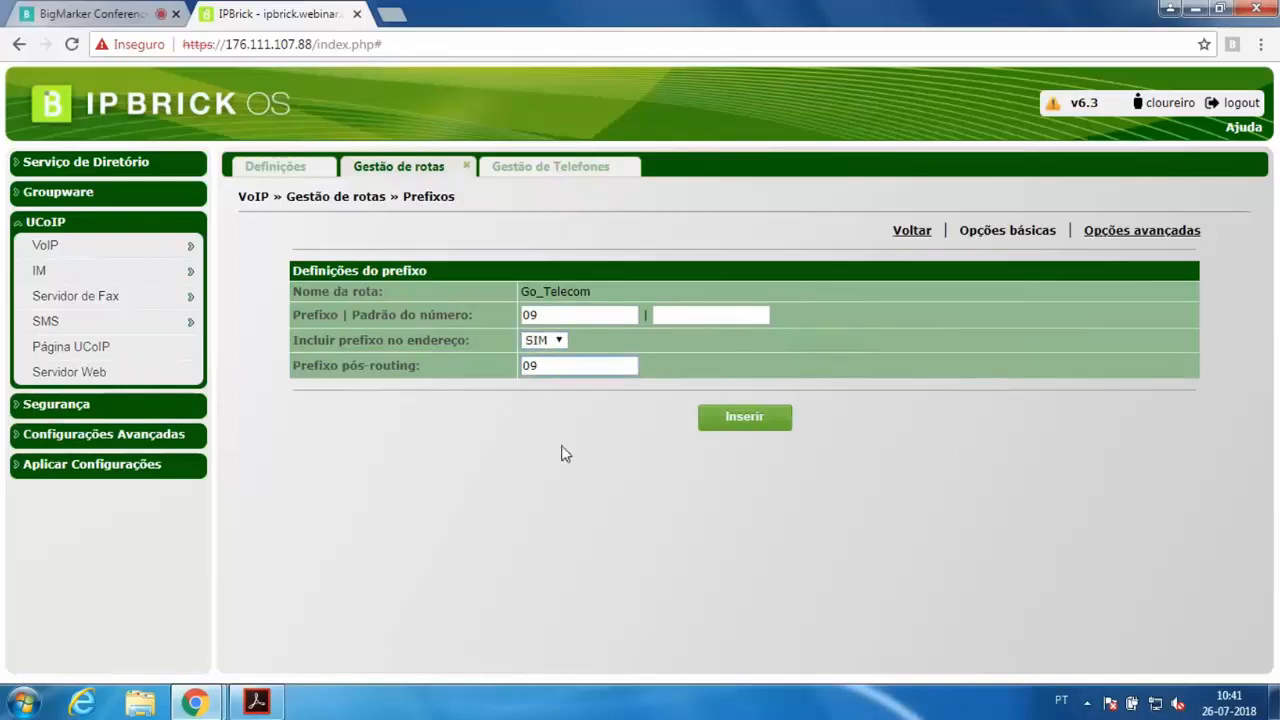
type("0919999999")
left_click_drag(614, 360, 484, 358)
key("BackSpace")
left_click(911, 232)
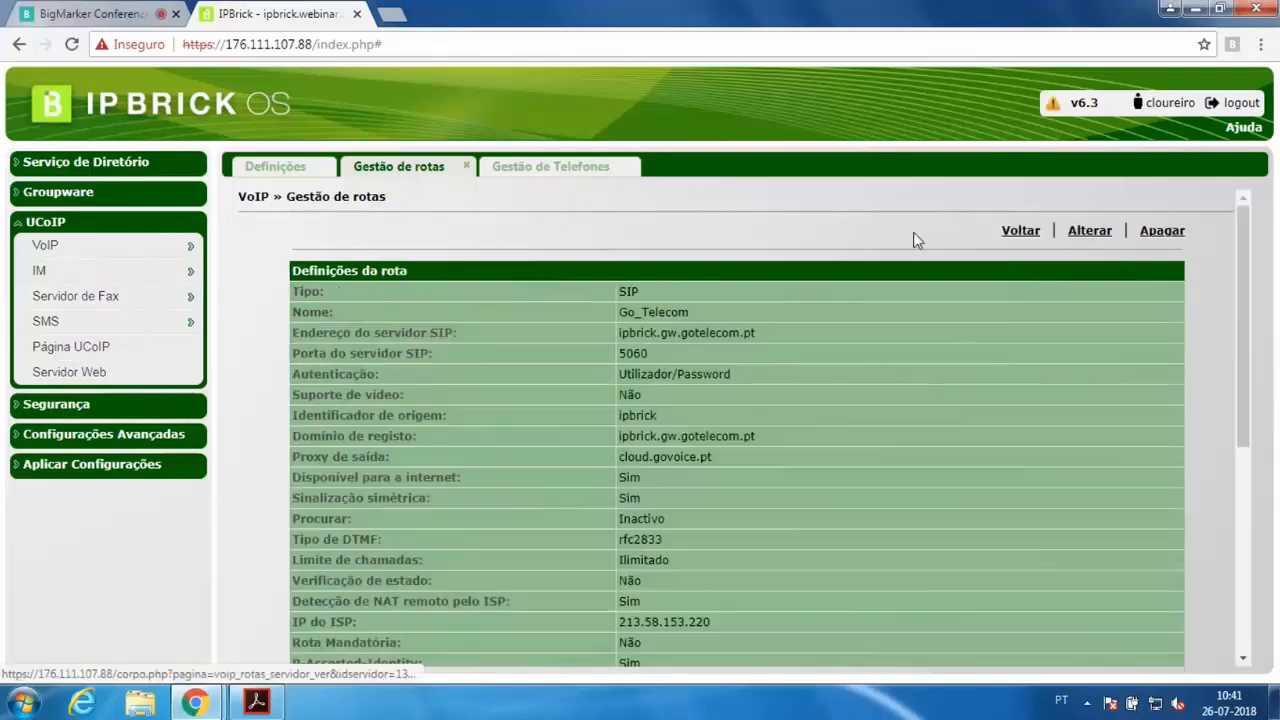
Try to add the prefix all to Go_Telecom with the prefix included in the address
scroll(900, 366, "down", 4)
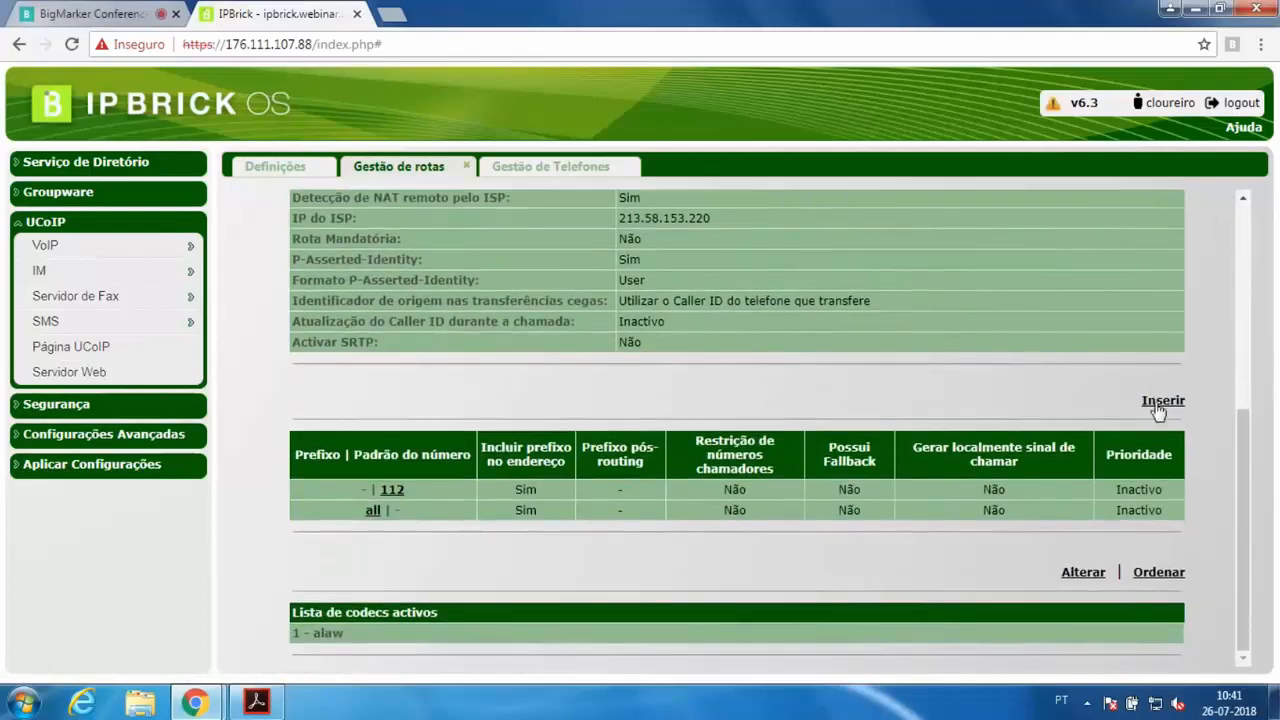
left_click(1160, 405)
left_click(1166, 232)
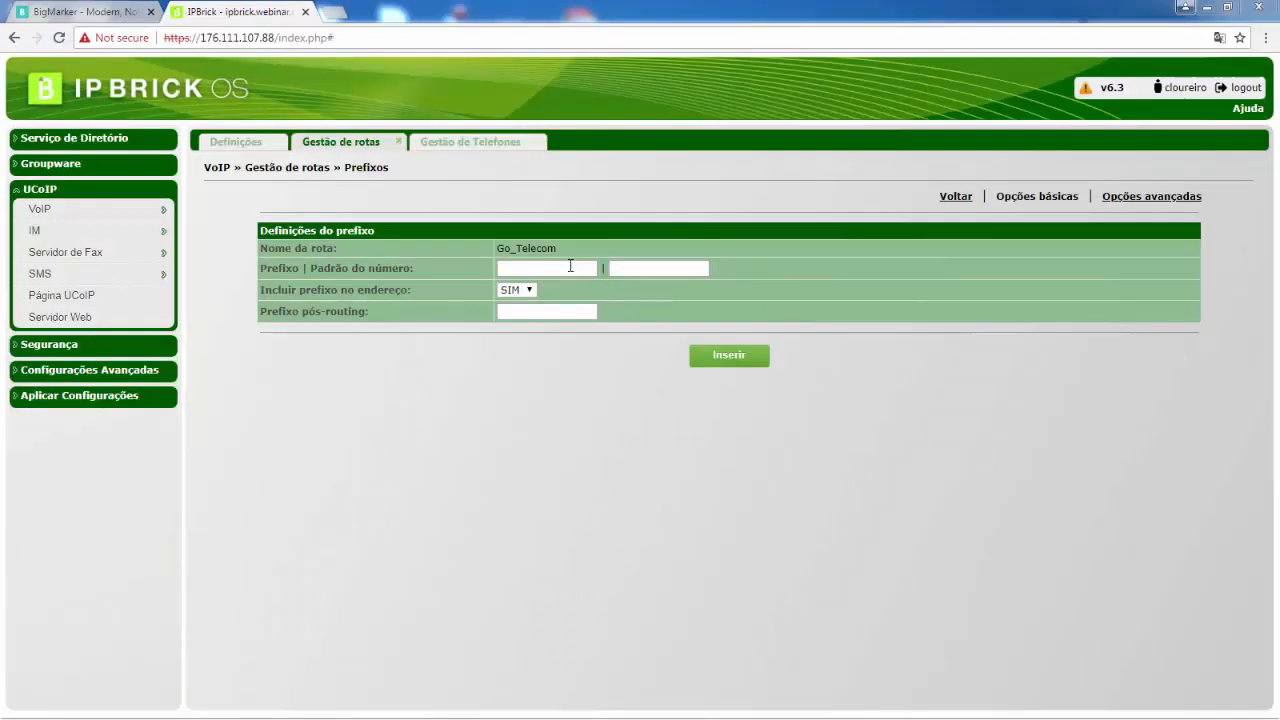
type("all")
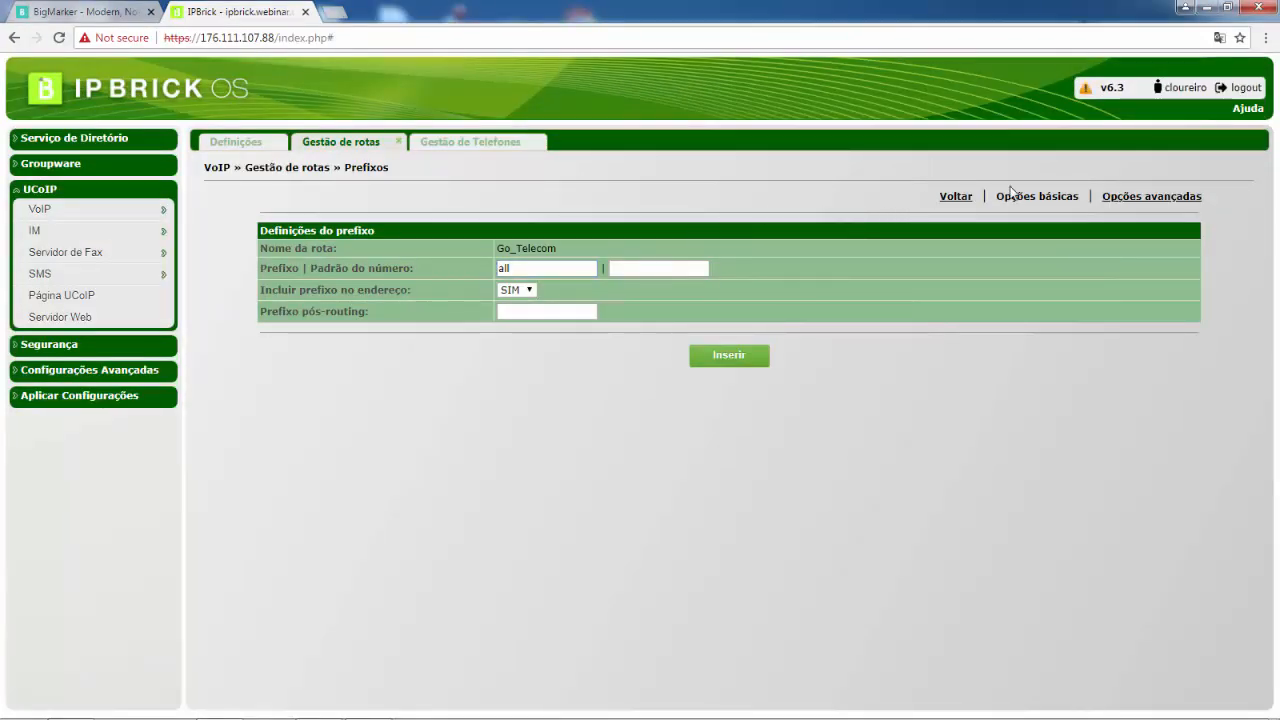
left_click(514, 268)
left_click(524, 291)
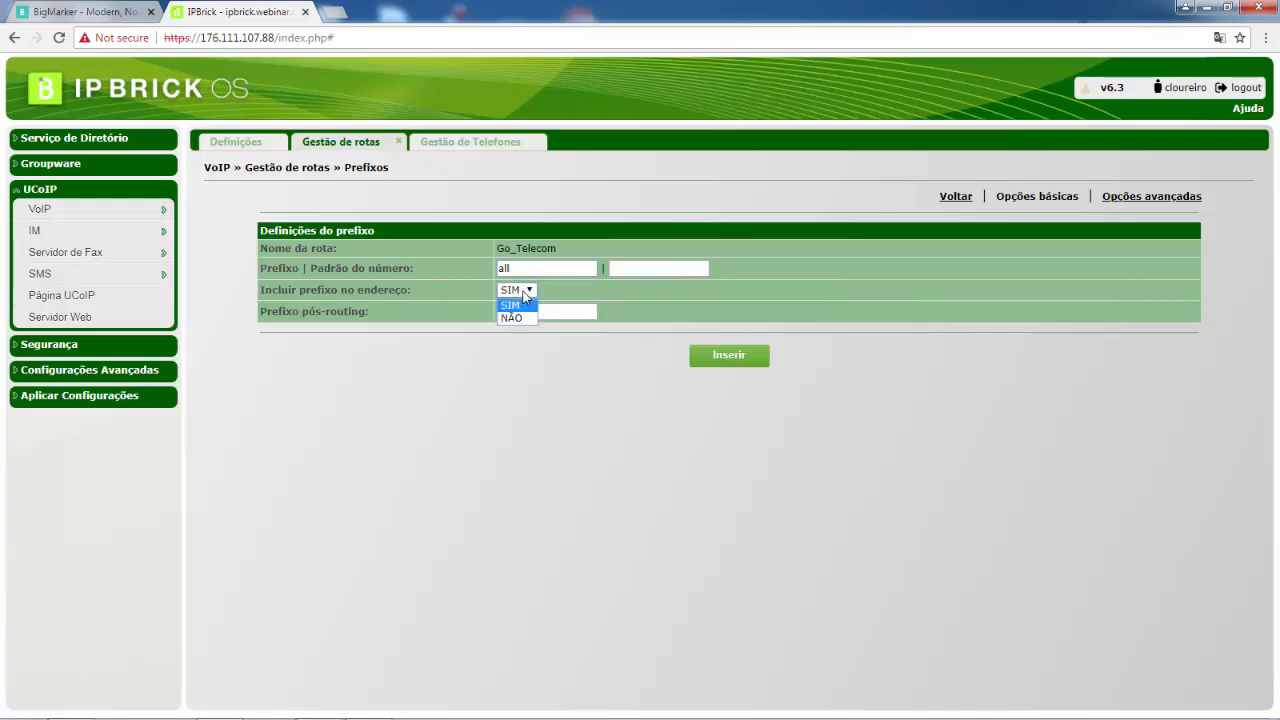
left_click(526, 300)
left_click(730, 358)
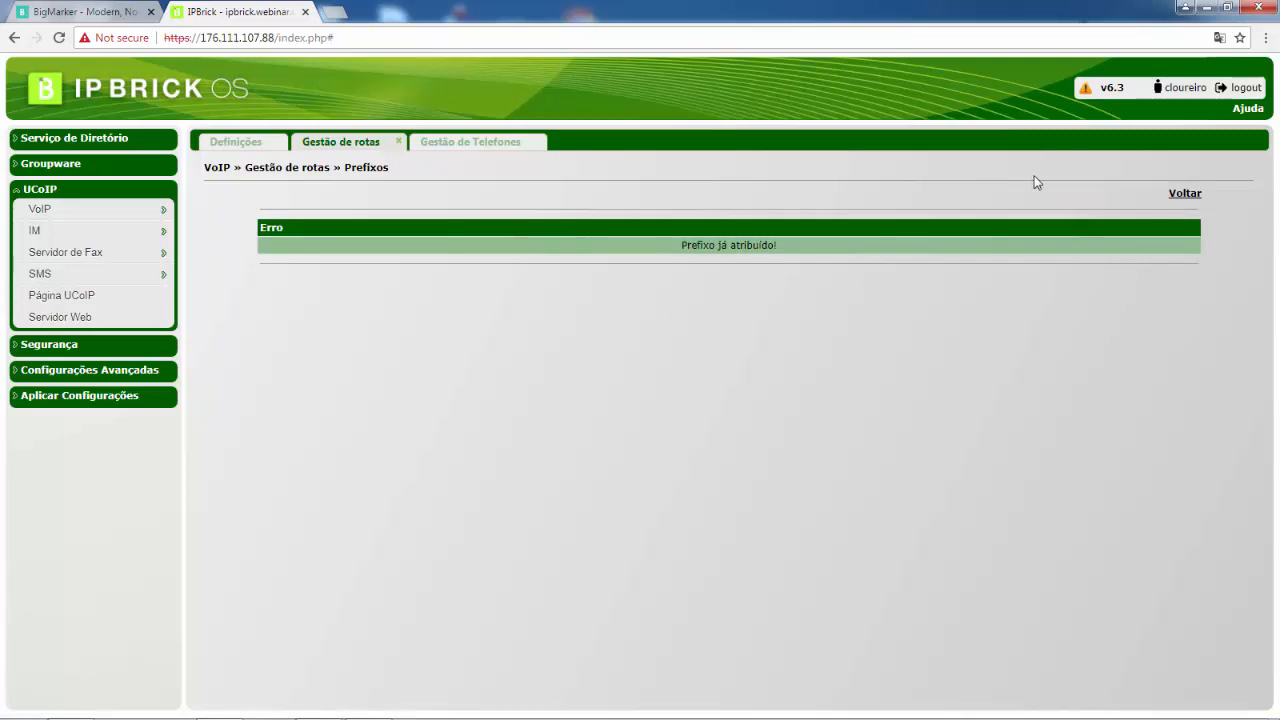
left_click(1180, 195)
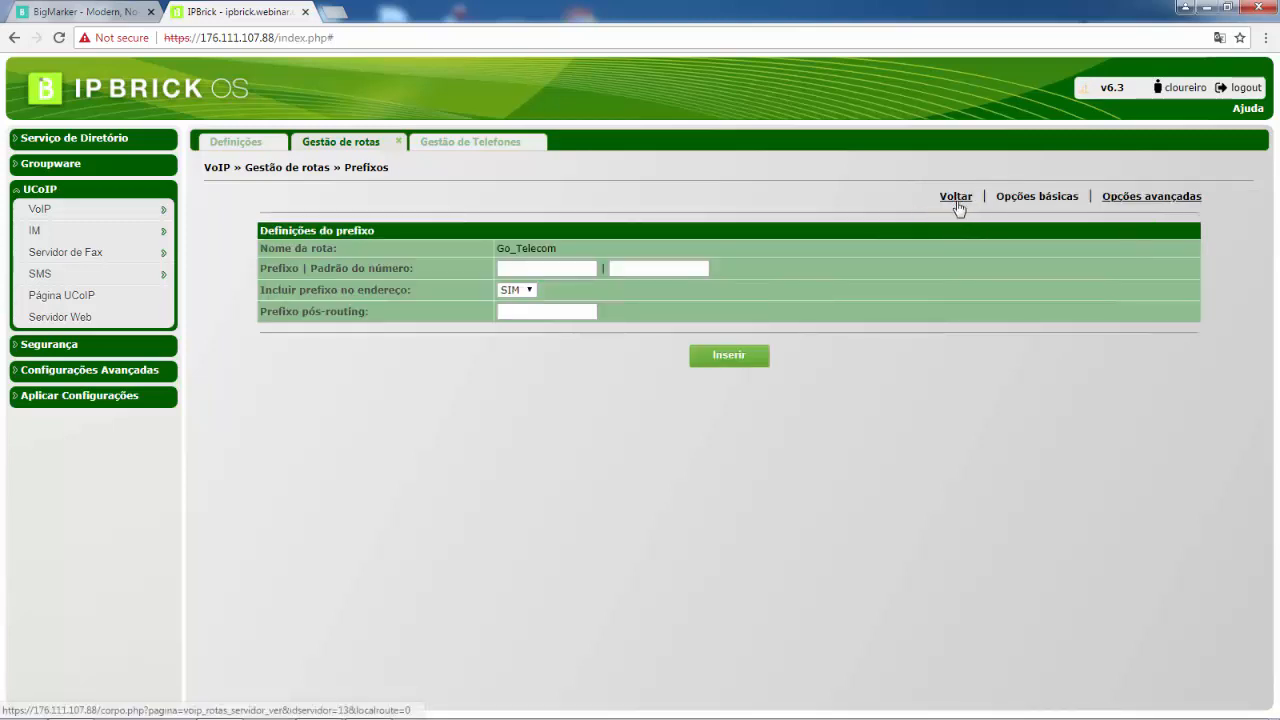
Enter all as the new prefix pattern for Go_Telecom and open the advanced prefix options
left_click(541, 264)
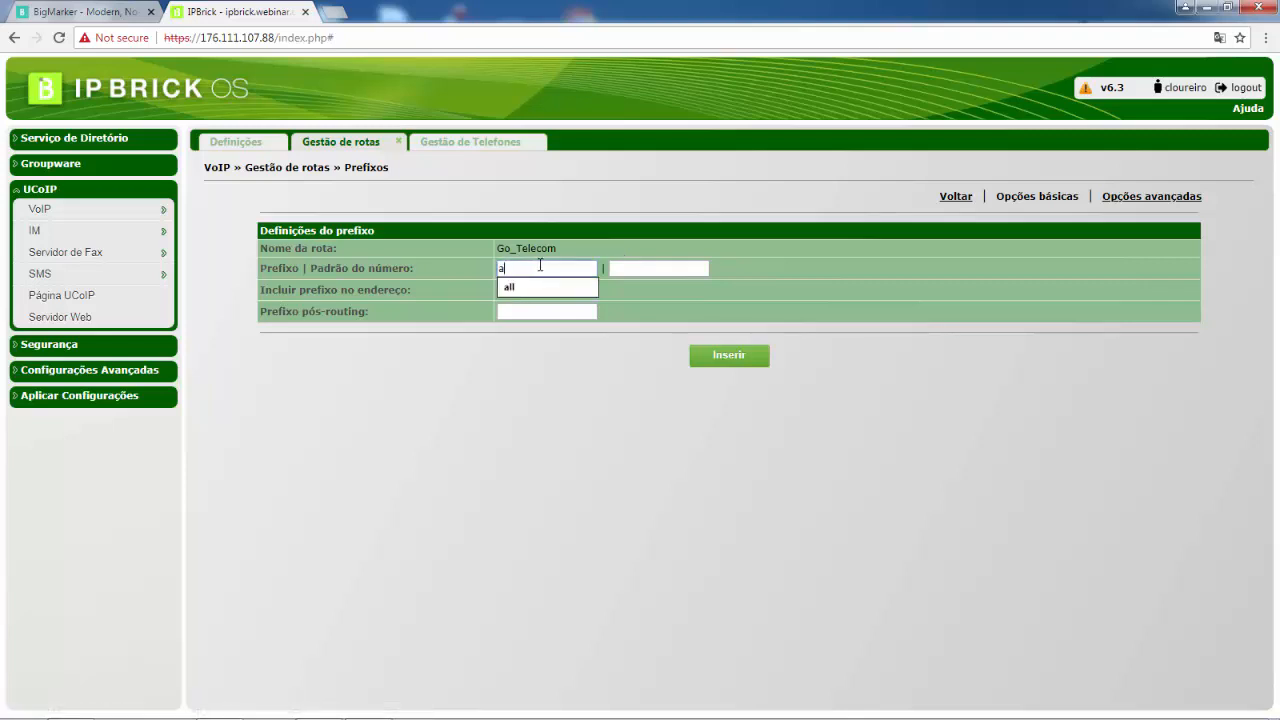
left_click(635, 329)
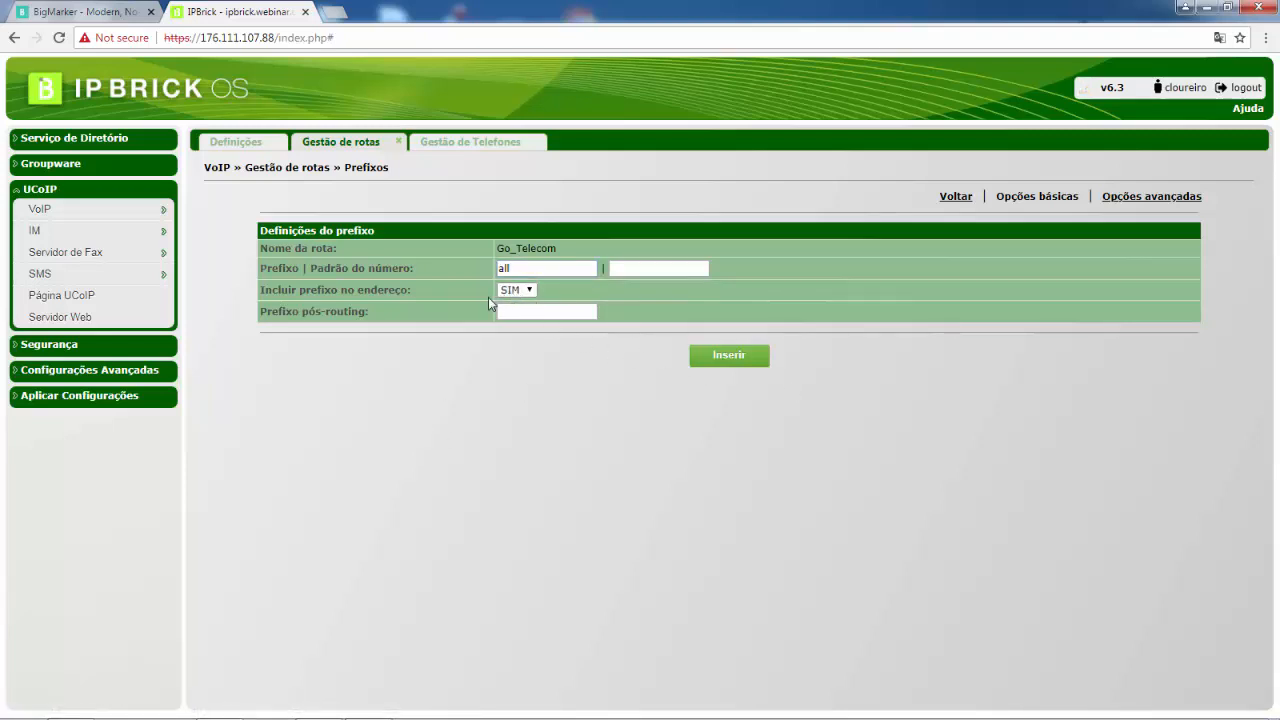
left_click(1151, 197)
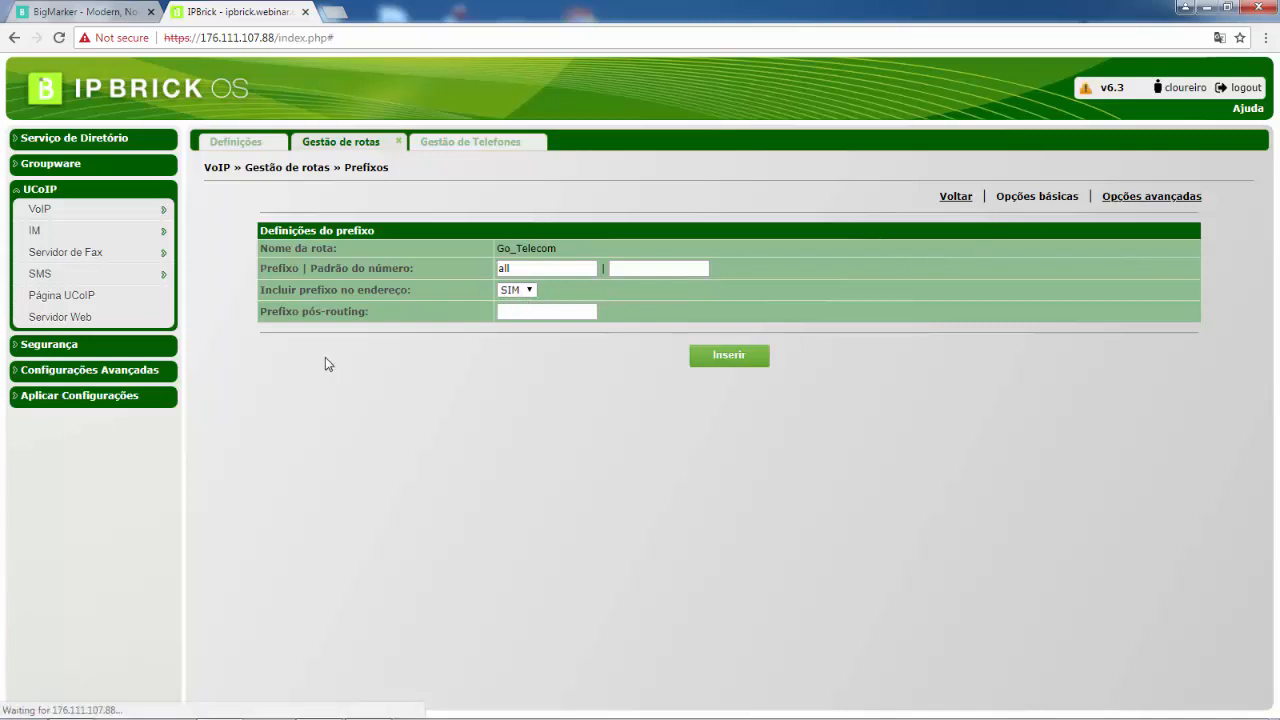
left_click_drag(288, 344, 445, 345)
left_click(447, 345)
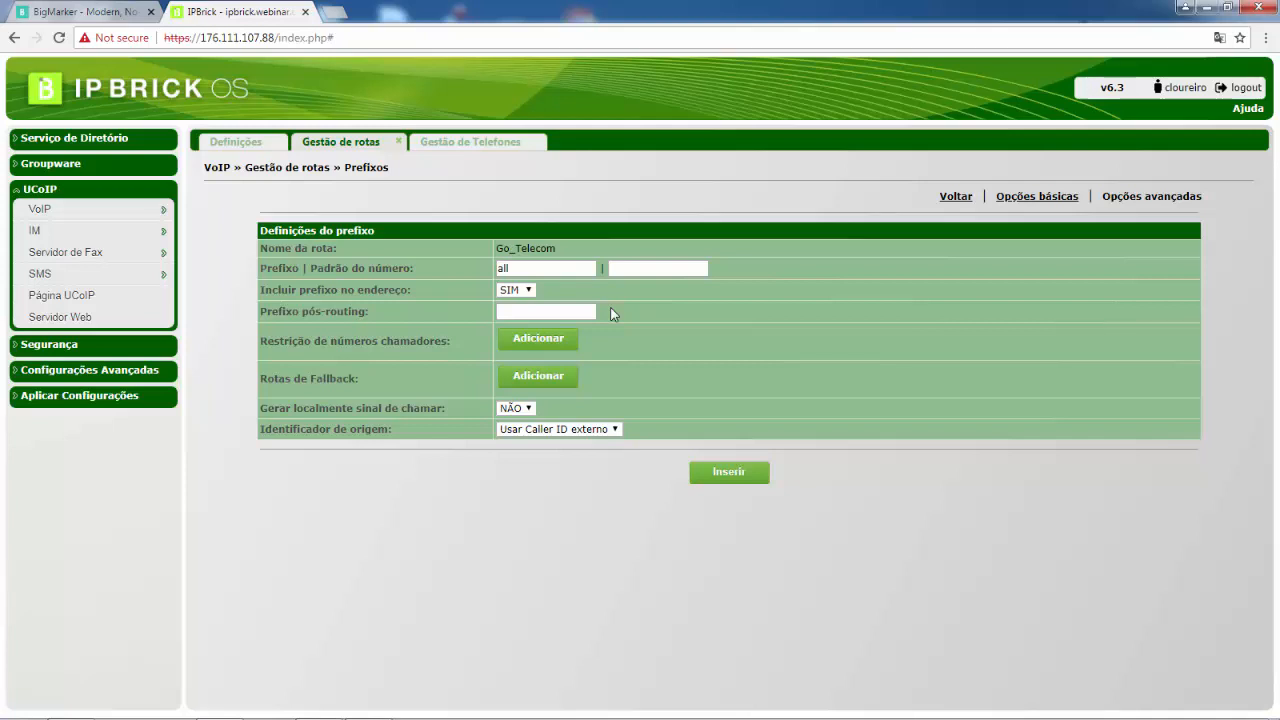
Add a calling-number restriction with pattern tel101 and set its Caller ID prefix inclusion to NÃO
left_click(538, 343)
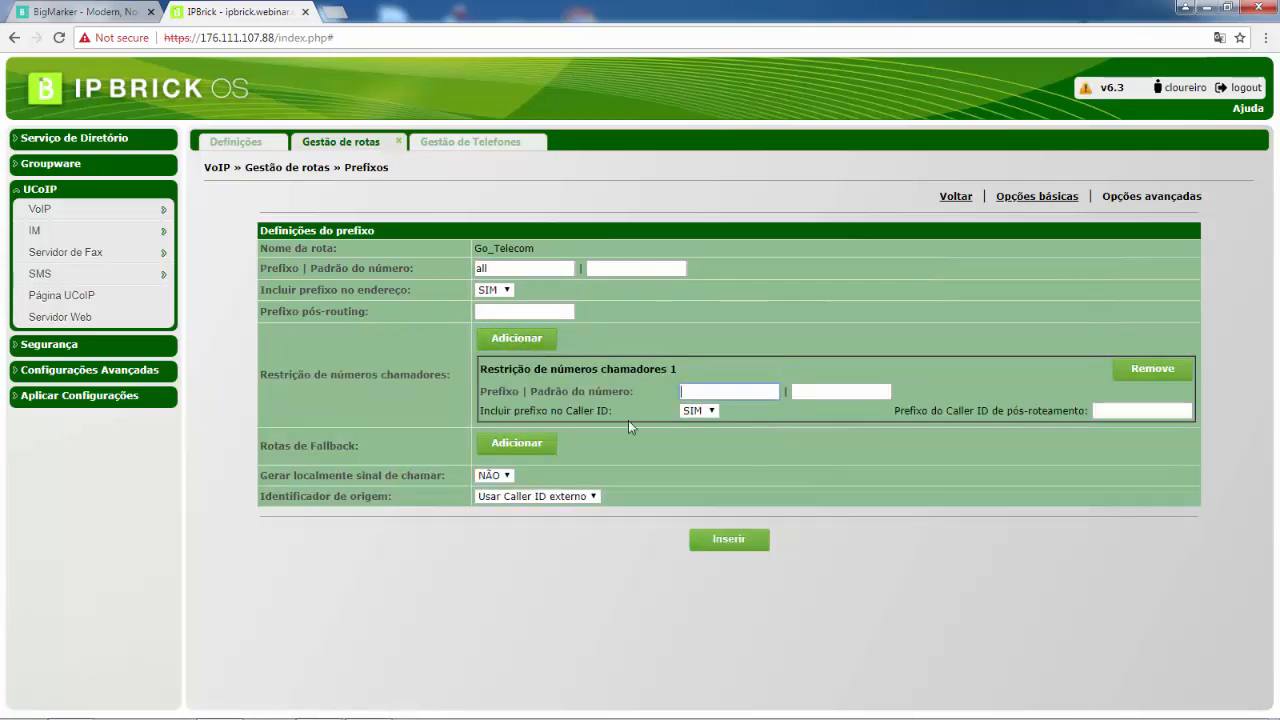
left_click(711, 391)
type("tel101")
left_click(501, 292)
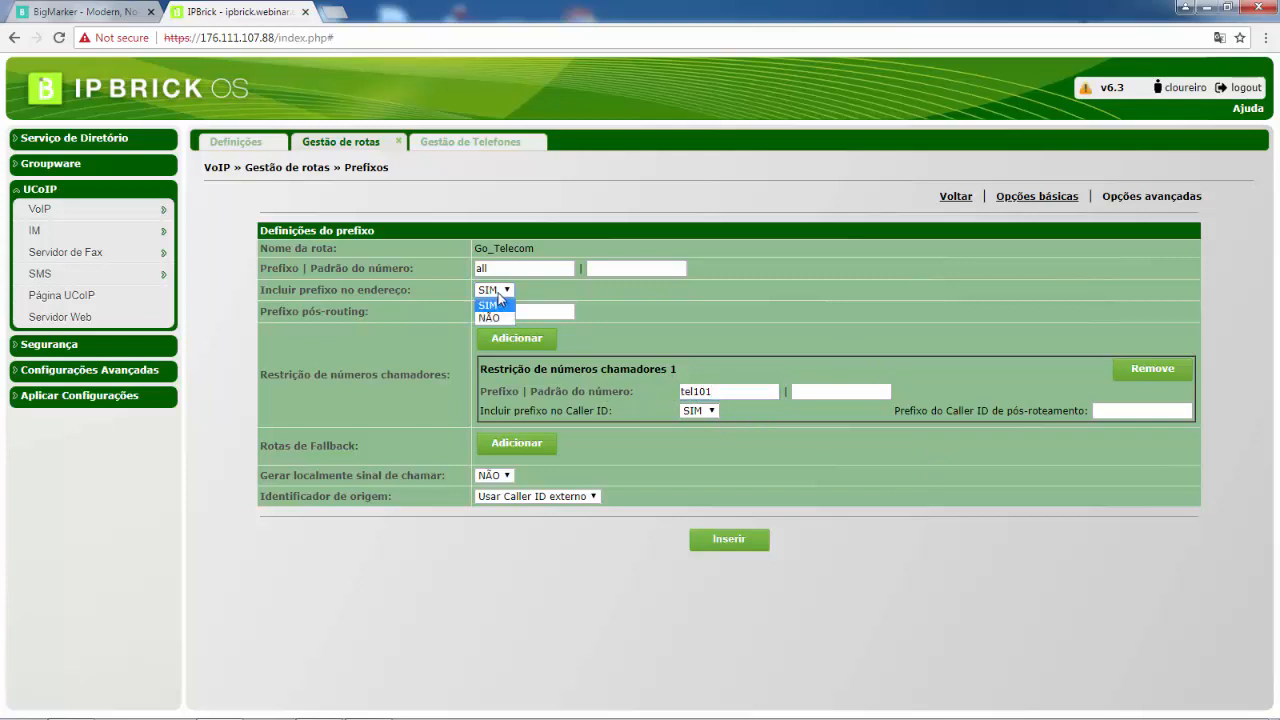
left_click(712, 417)
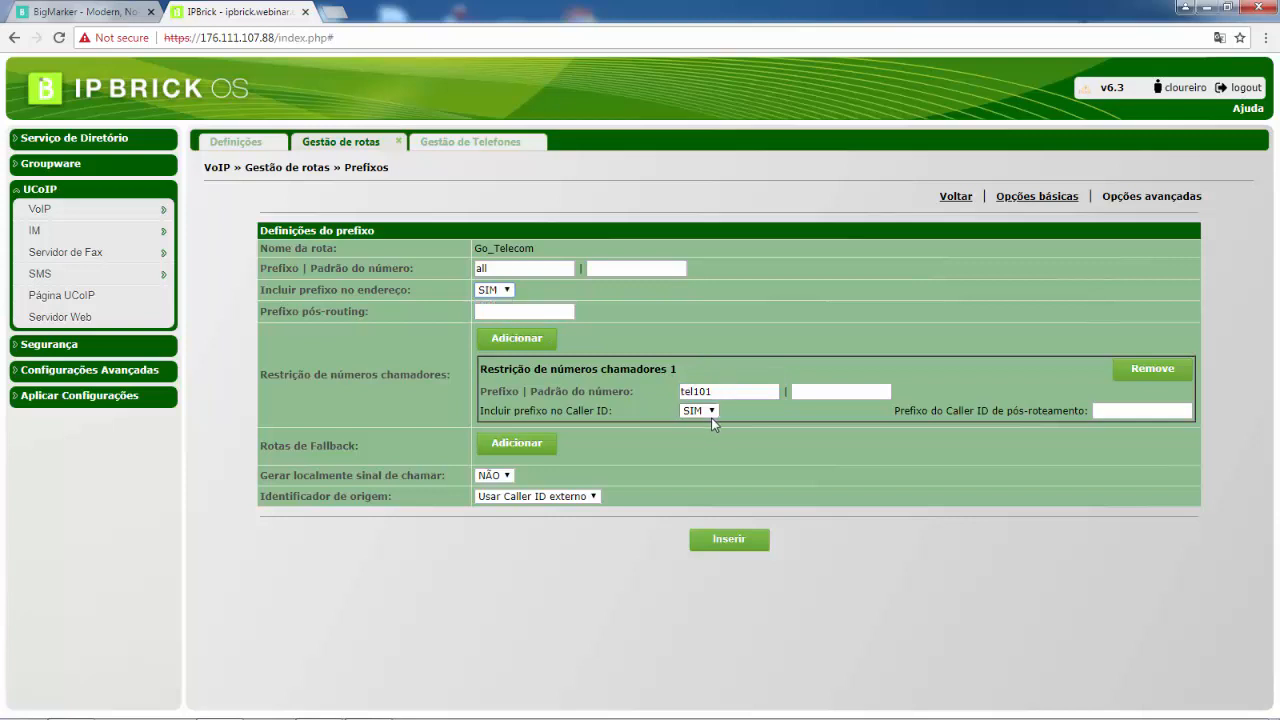
left_click(710, 414)
left_click(705, 440)
Set the Go_Telecom prefix's origin identifier to Personalizado with the custom caller ID 22000100
left_click(583, 497)
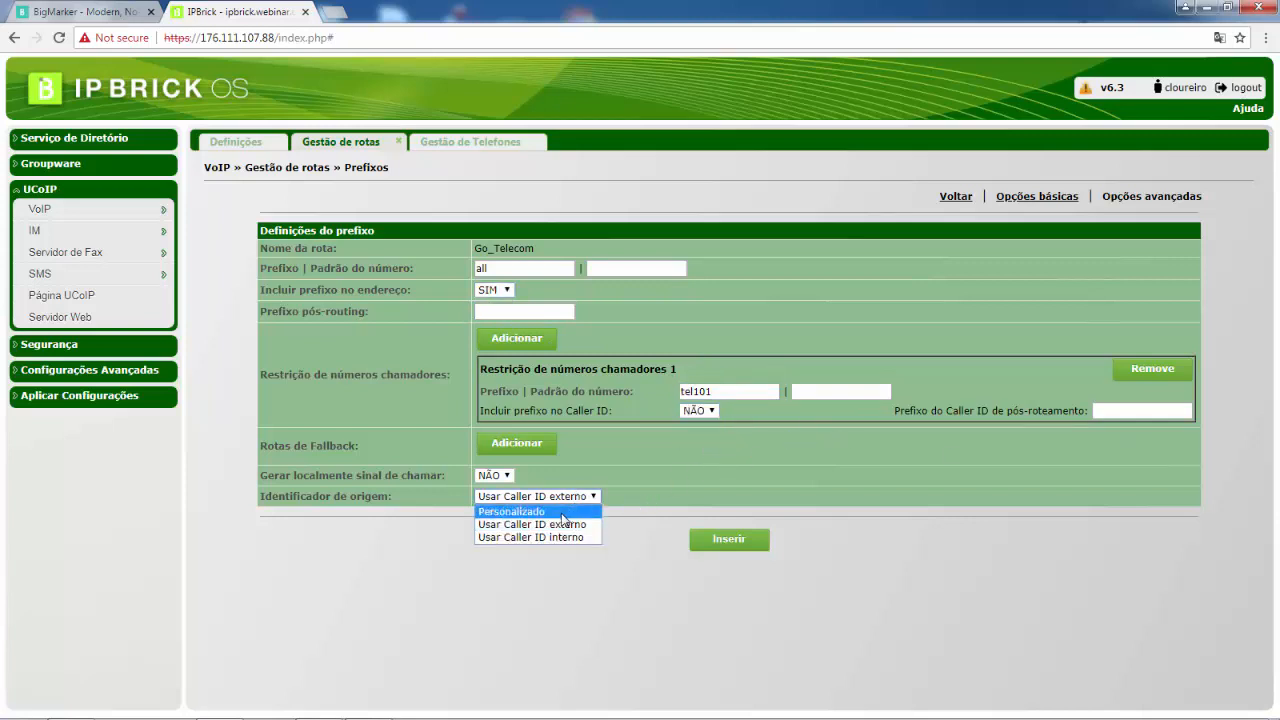
left_click(563, 512)
left_click(678, 495)
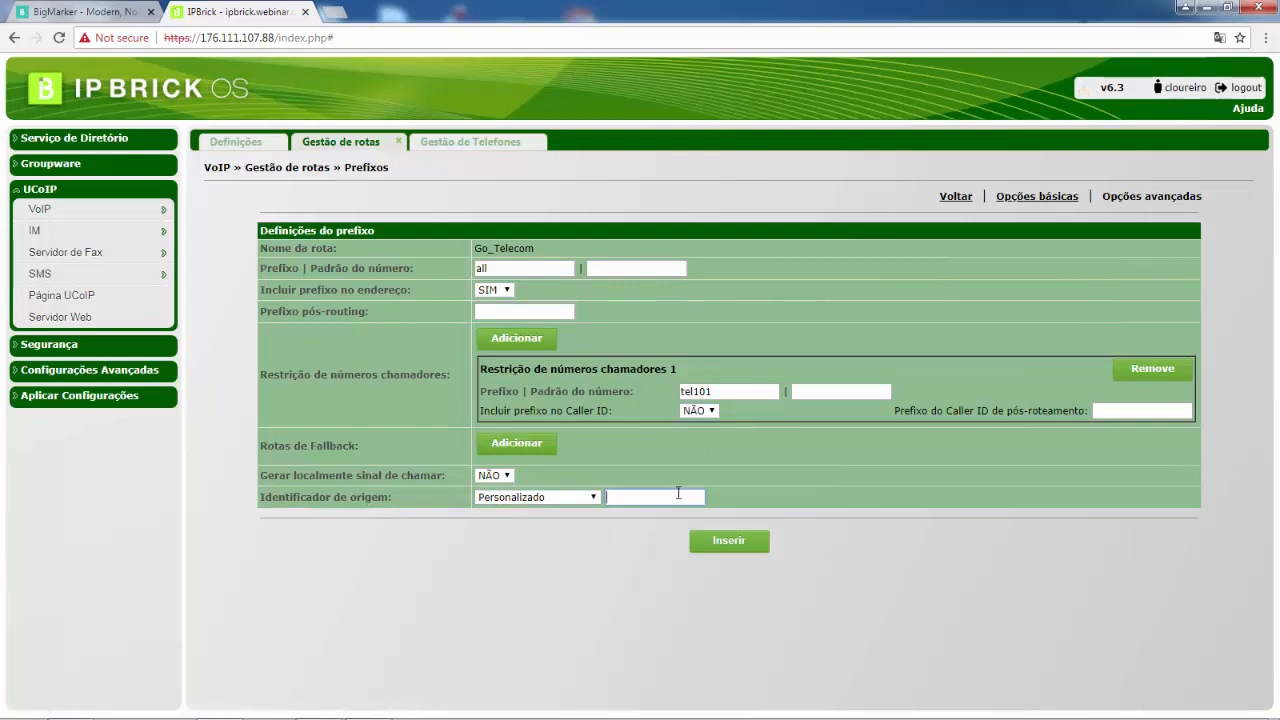
type("220000100")
left_click(638, 497)
key("BackSpace")
Add a second calling-number restriction and remove the restrictions again
left_click(877, 486)
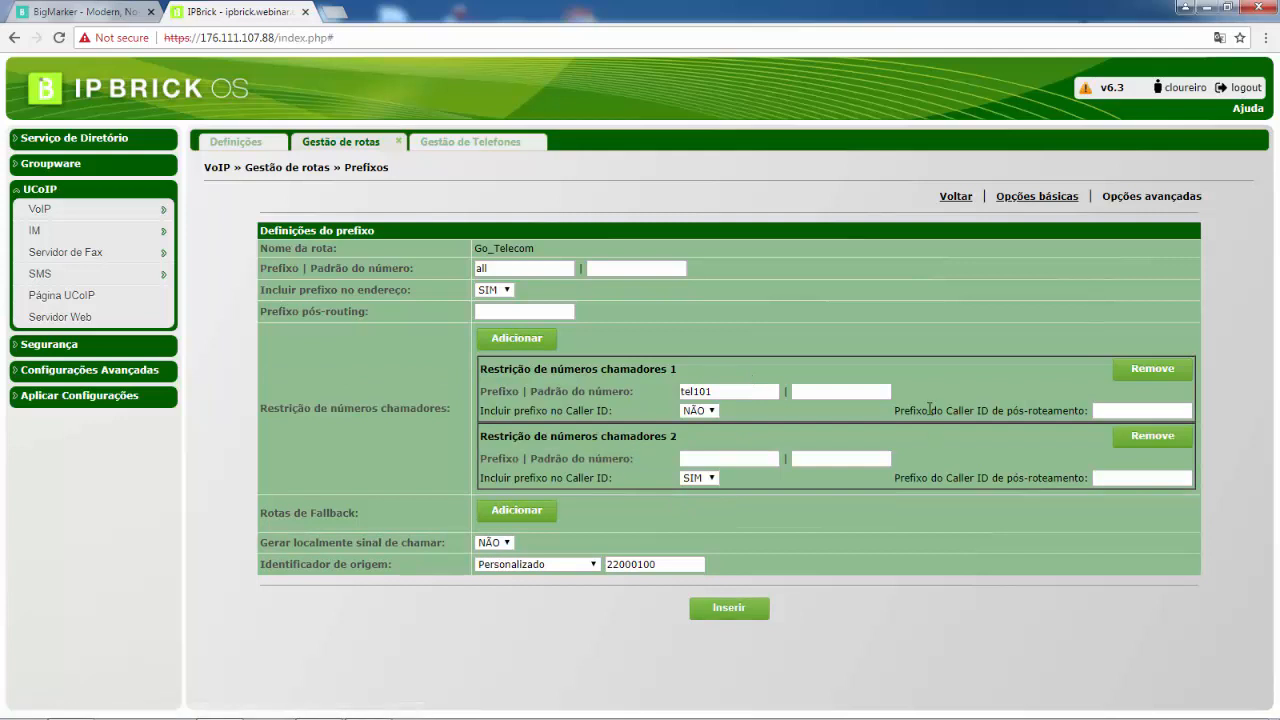
left_click(1145, 438)
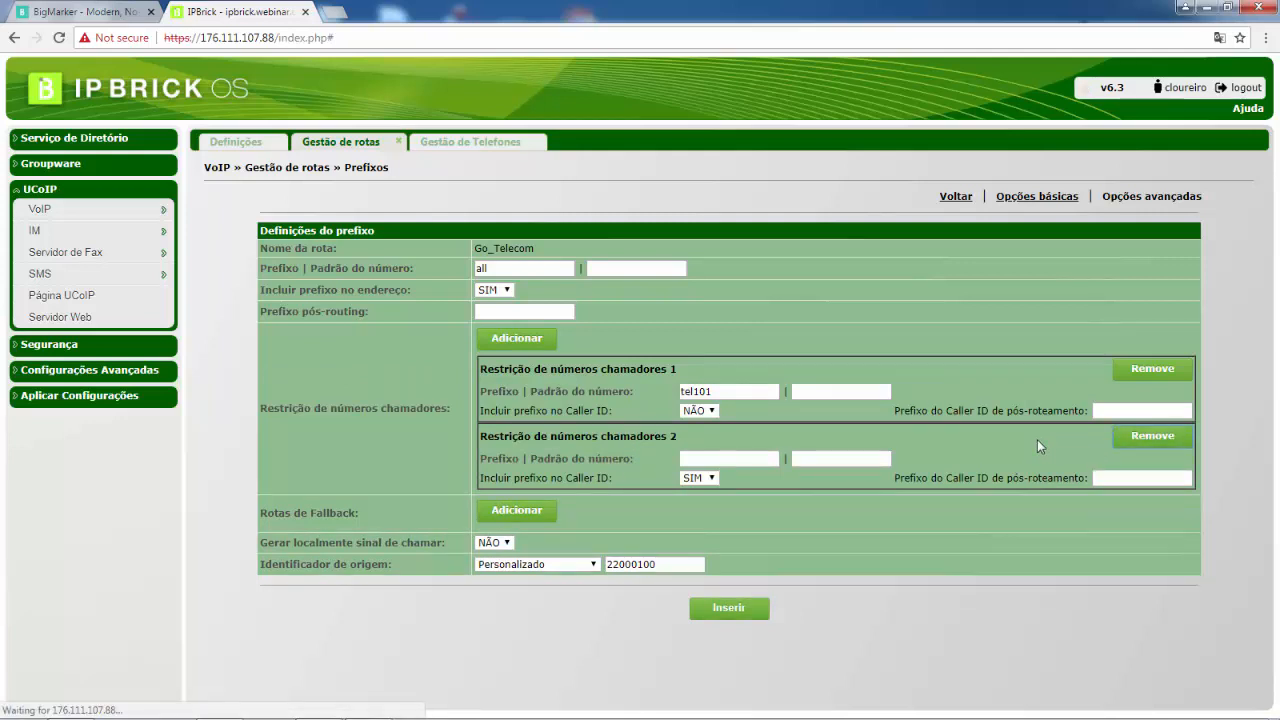
left_click_drag(656, 562, 587, 558)
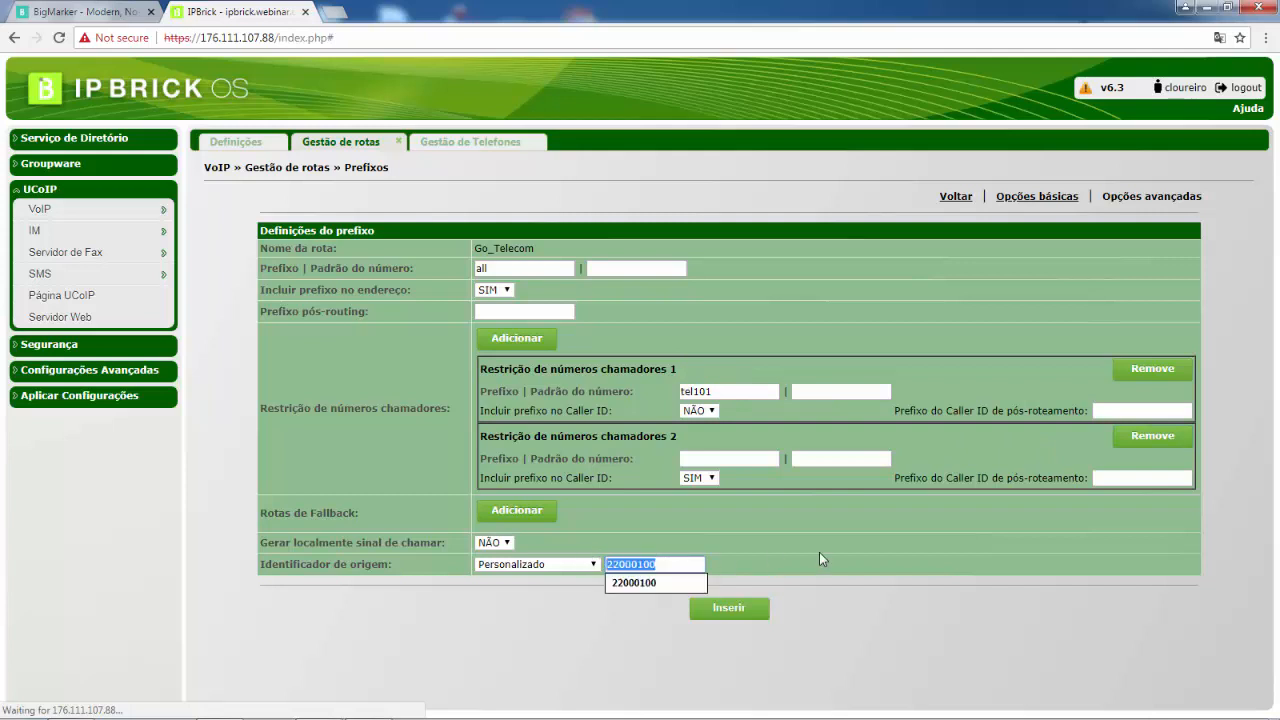
left_click(862, 558)
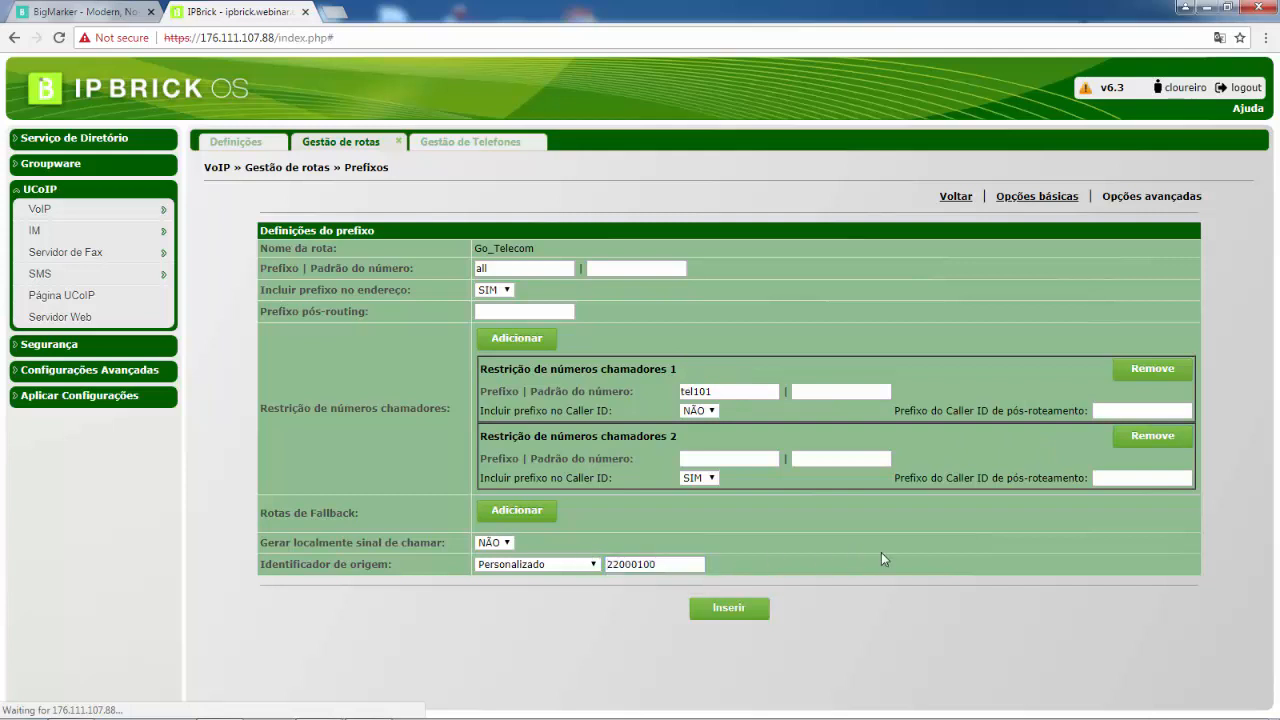
left_click(1158, 438)
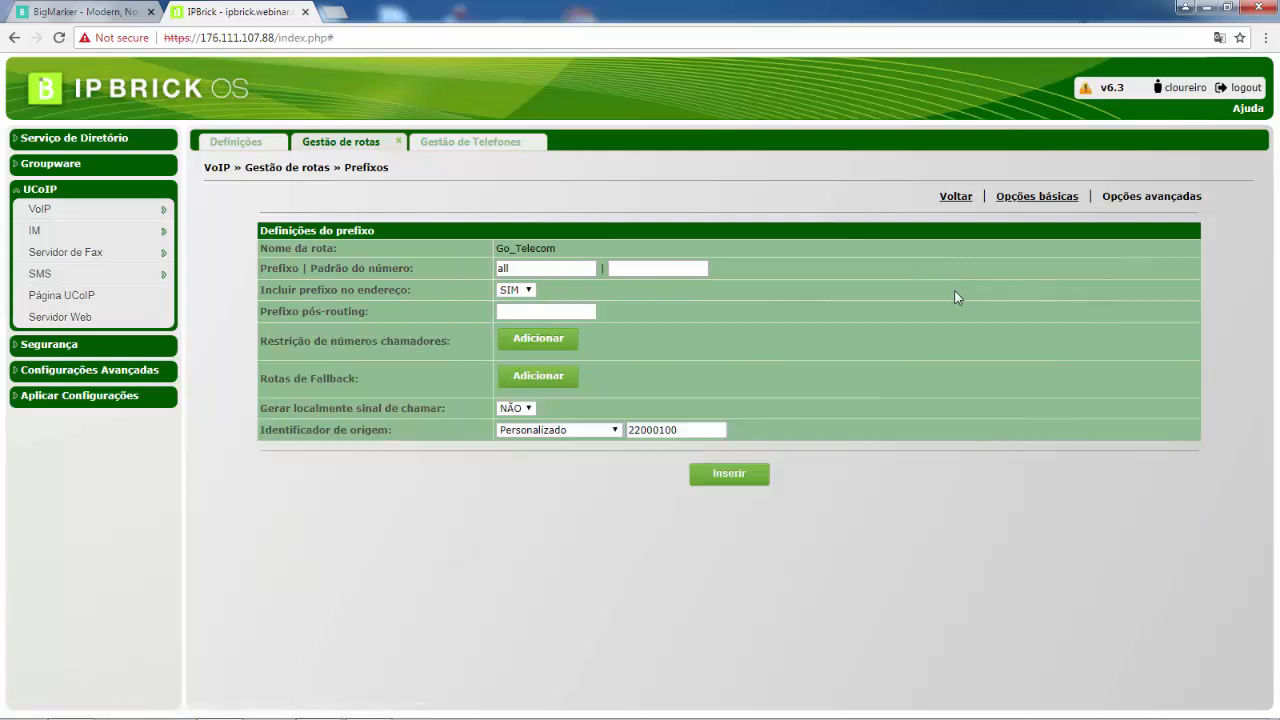
Re-add a calling-number restriction with pattern tel101 and set its Caller ID prefix inclusion to NÃO
left_click(565, 346)
left_click(708, 390)
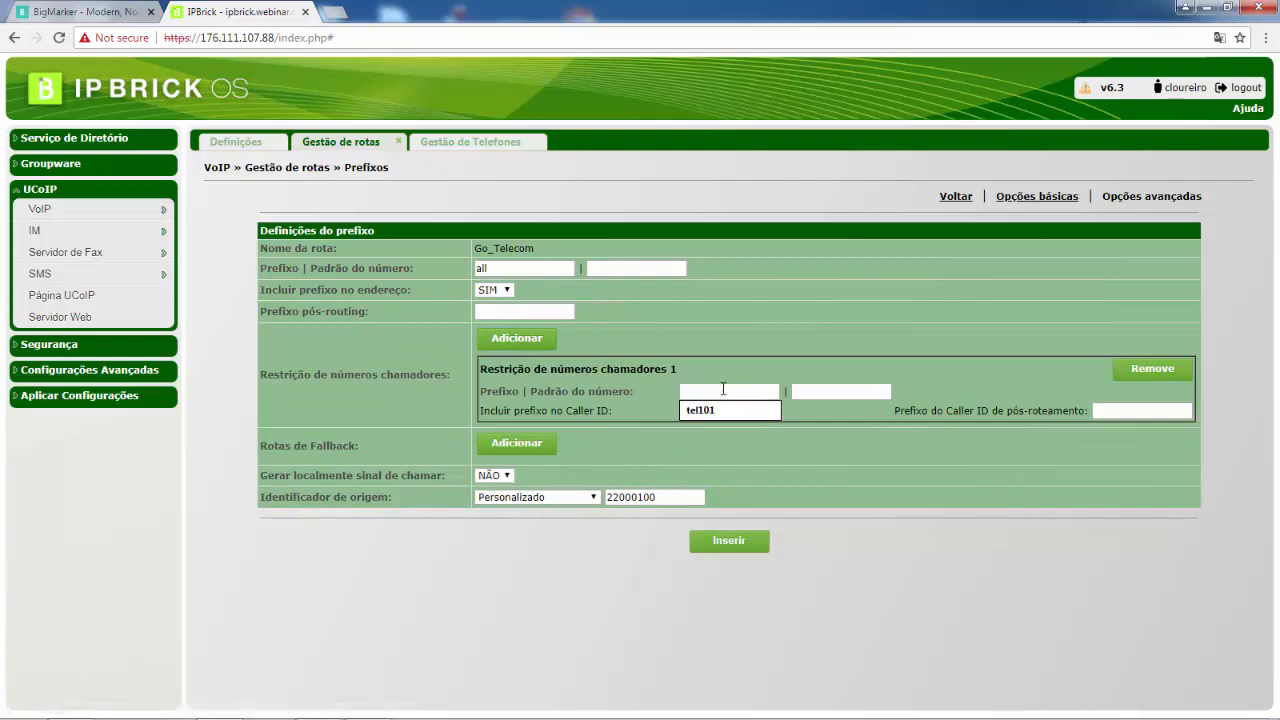
left_click(726, 414)
left_click(699, 410)
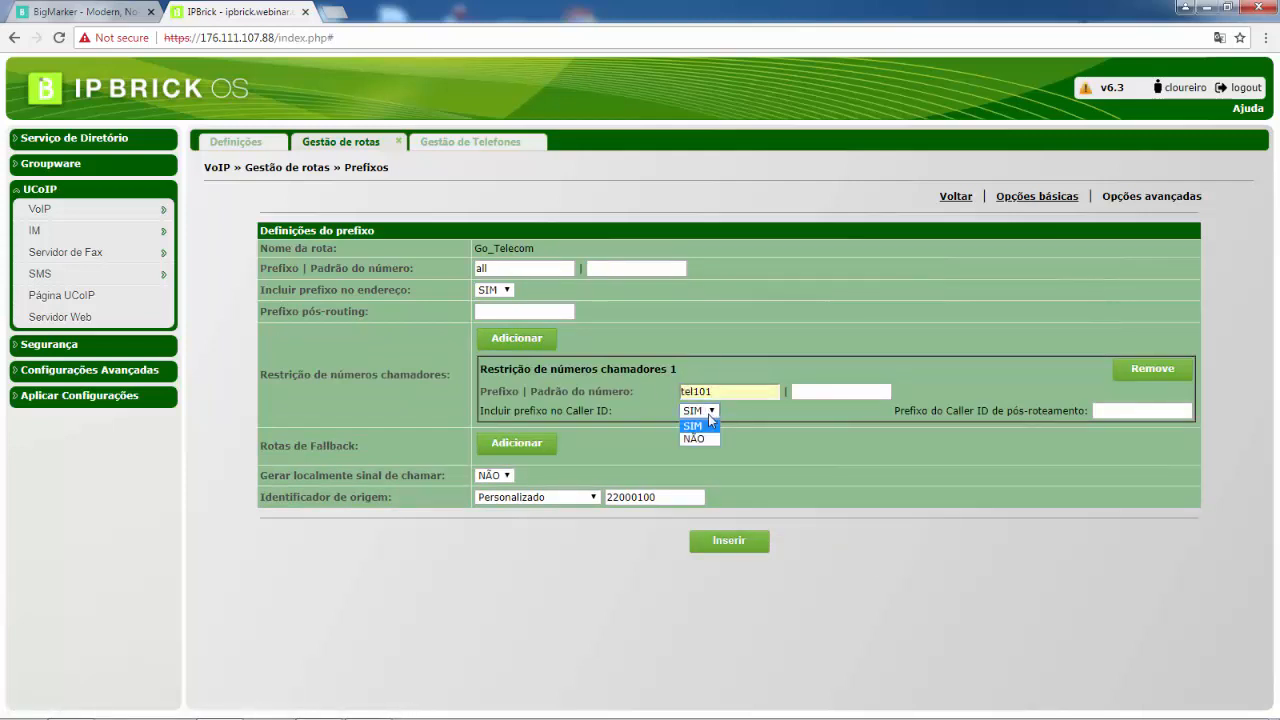
left_click(695, 439)
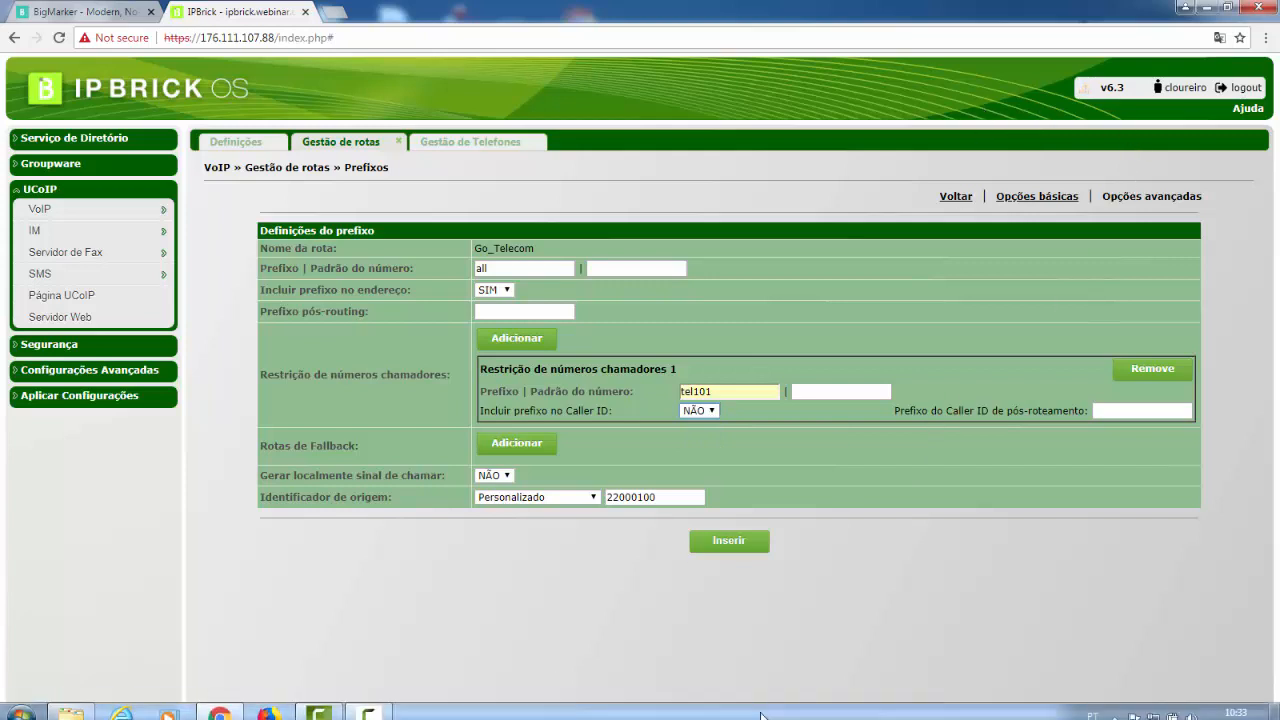
left_click(379, 708)
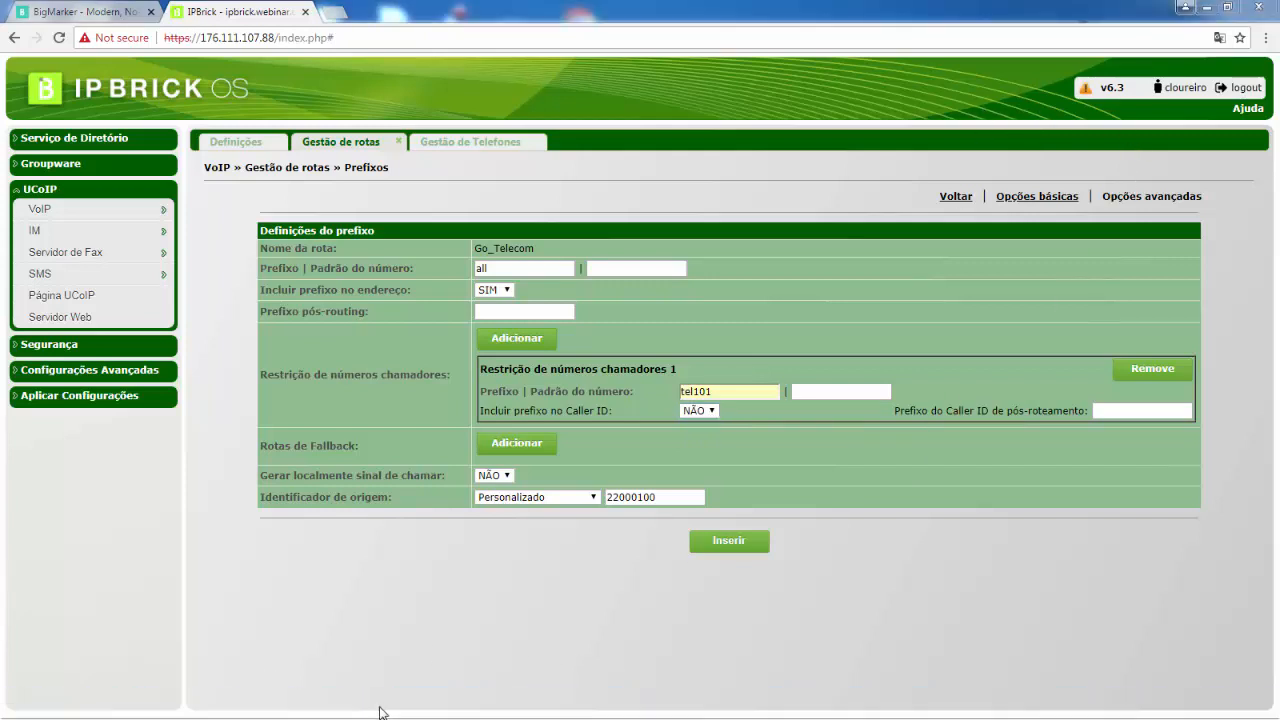
left_click(1241, 672)
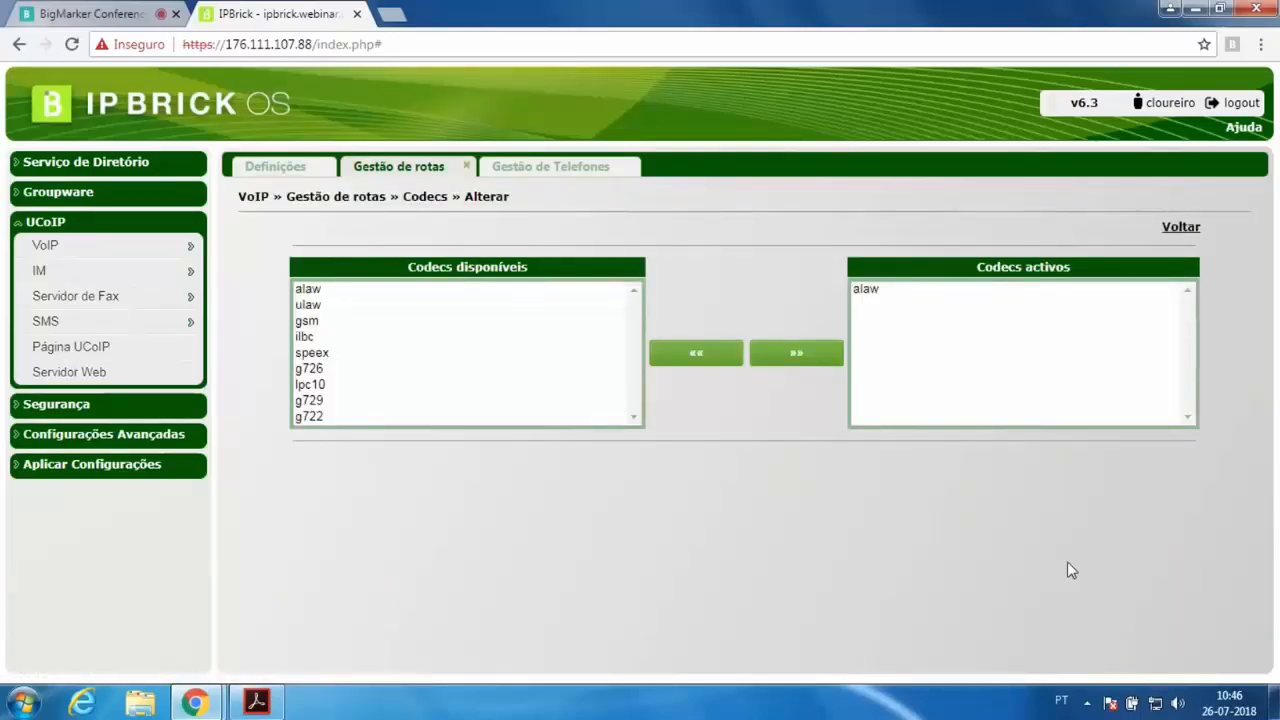
Add the ulaw codec to the route's active codecs
left_click(380, 292)
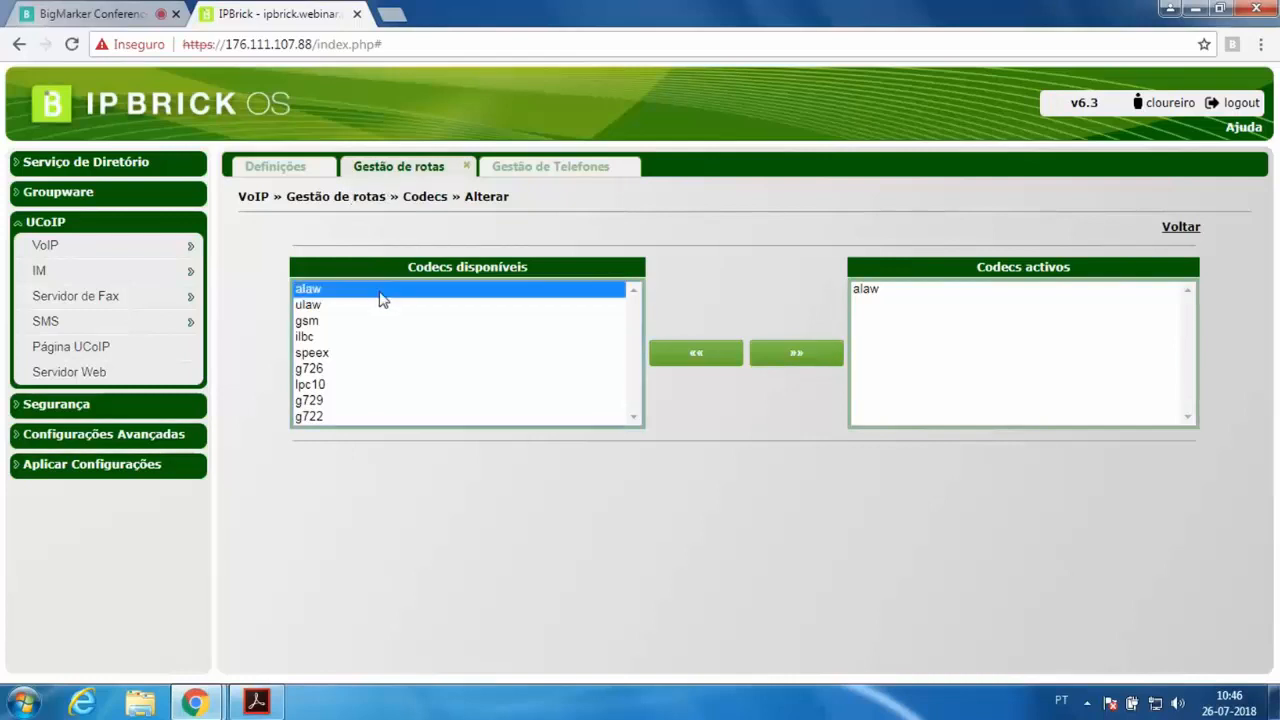
left_click(371, 386)
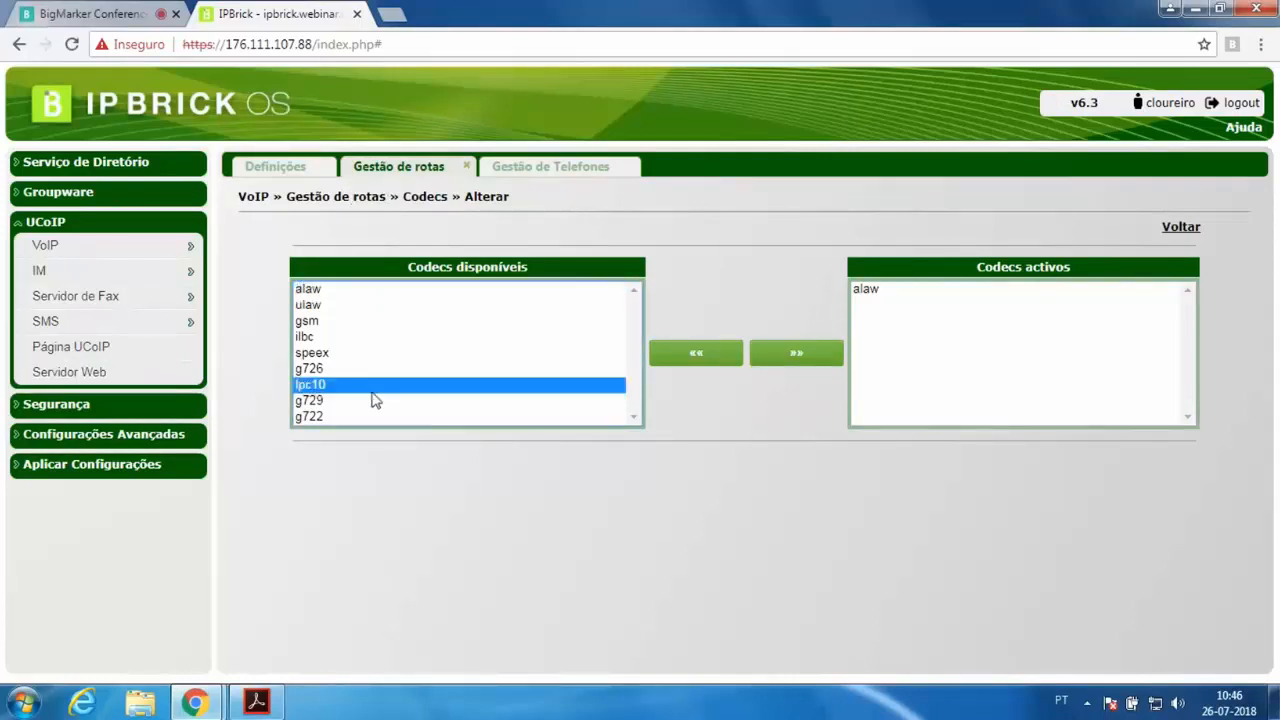
left_click(362, 360)
left_click(334, 402)
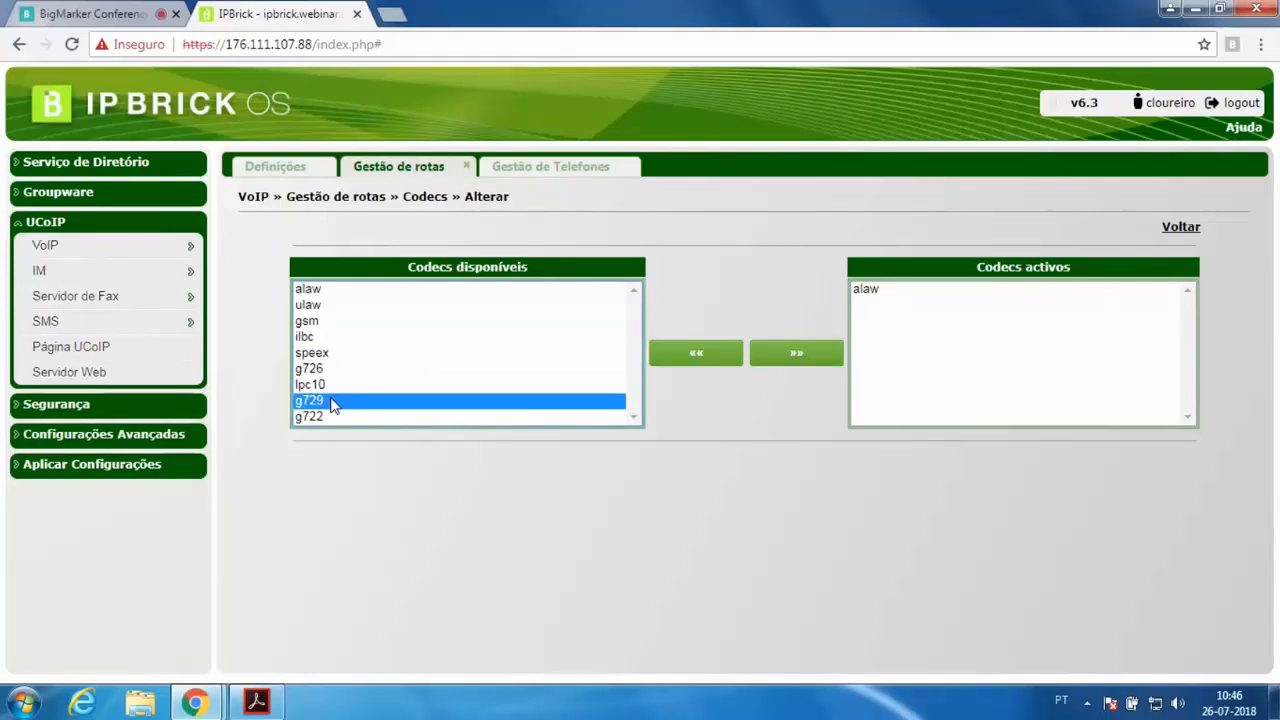
left_click(338, 306)
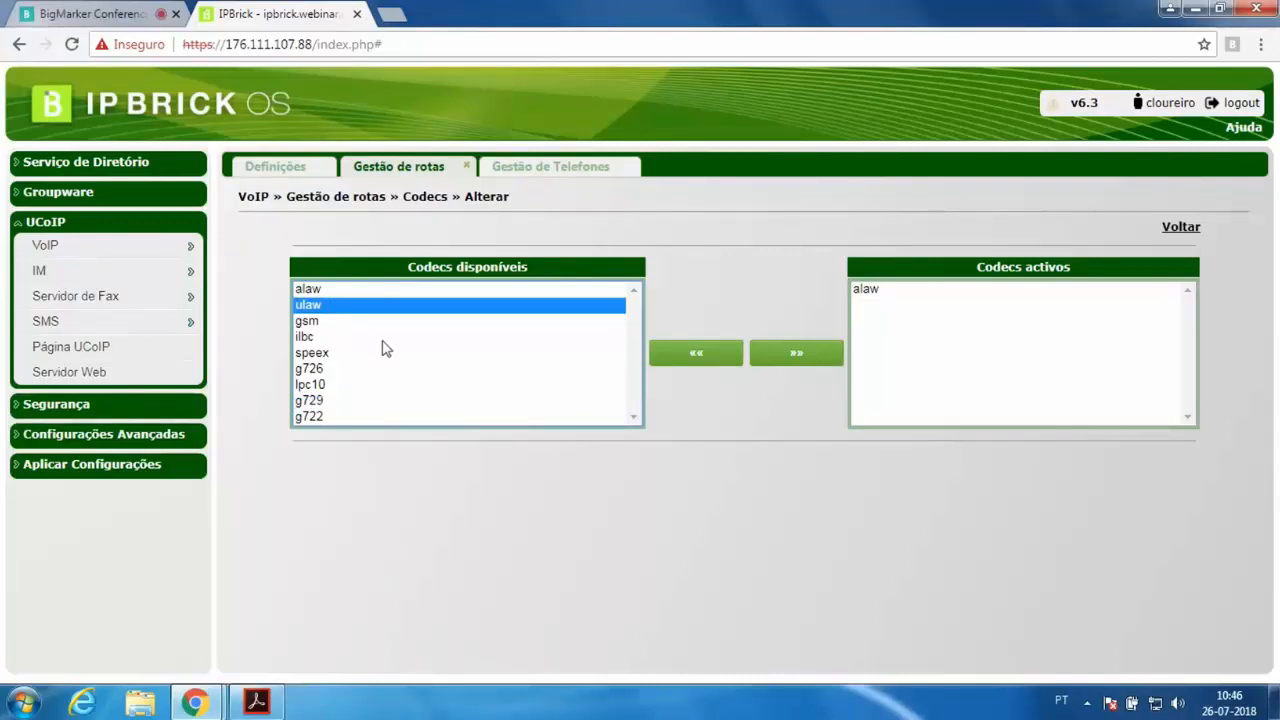
key("Down")
key("Down")
key("Down")
key("Down")
key("Down")
key("Down")
key("Down")
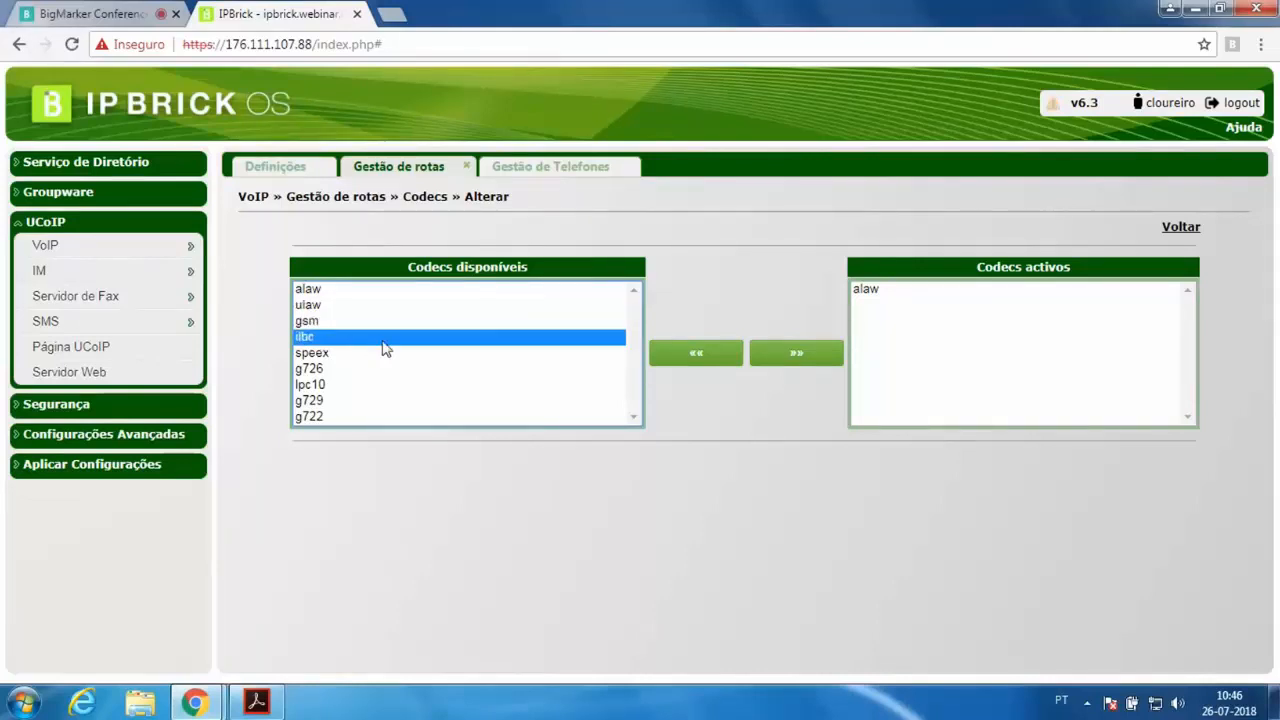
key("Up")
key("Up")
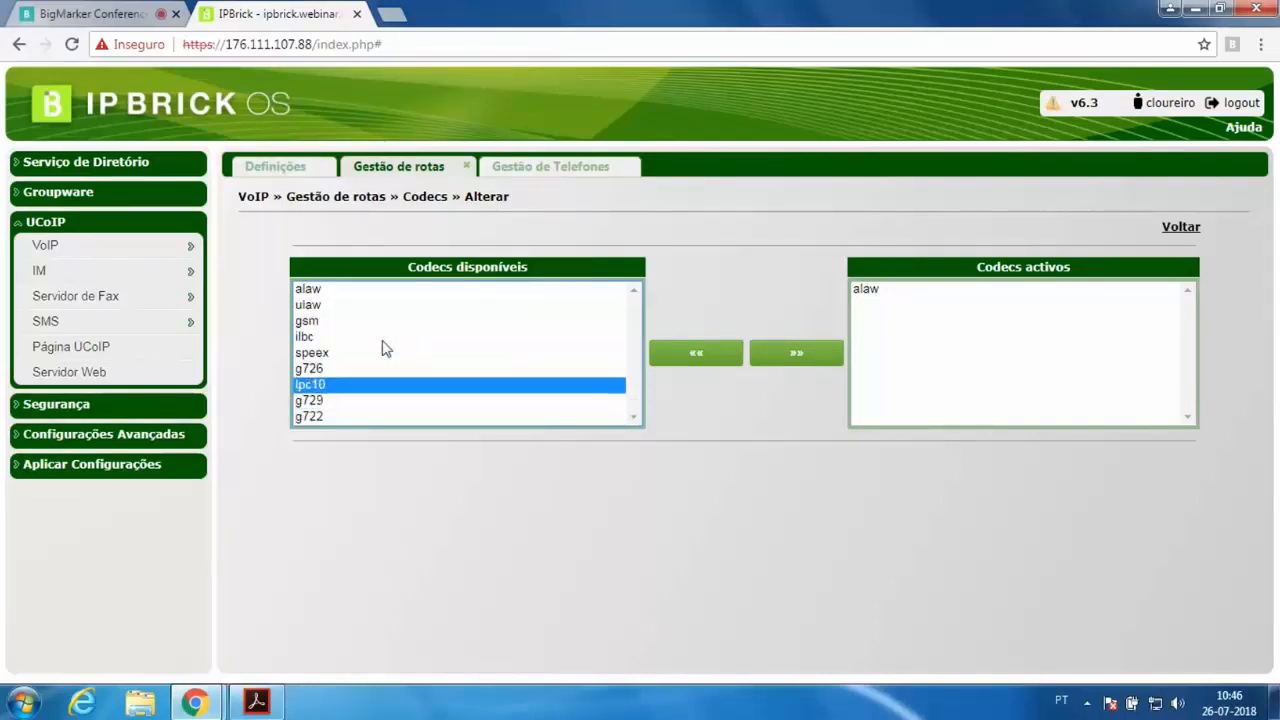
left_click(338, 290)
left_click(340, 305)
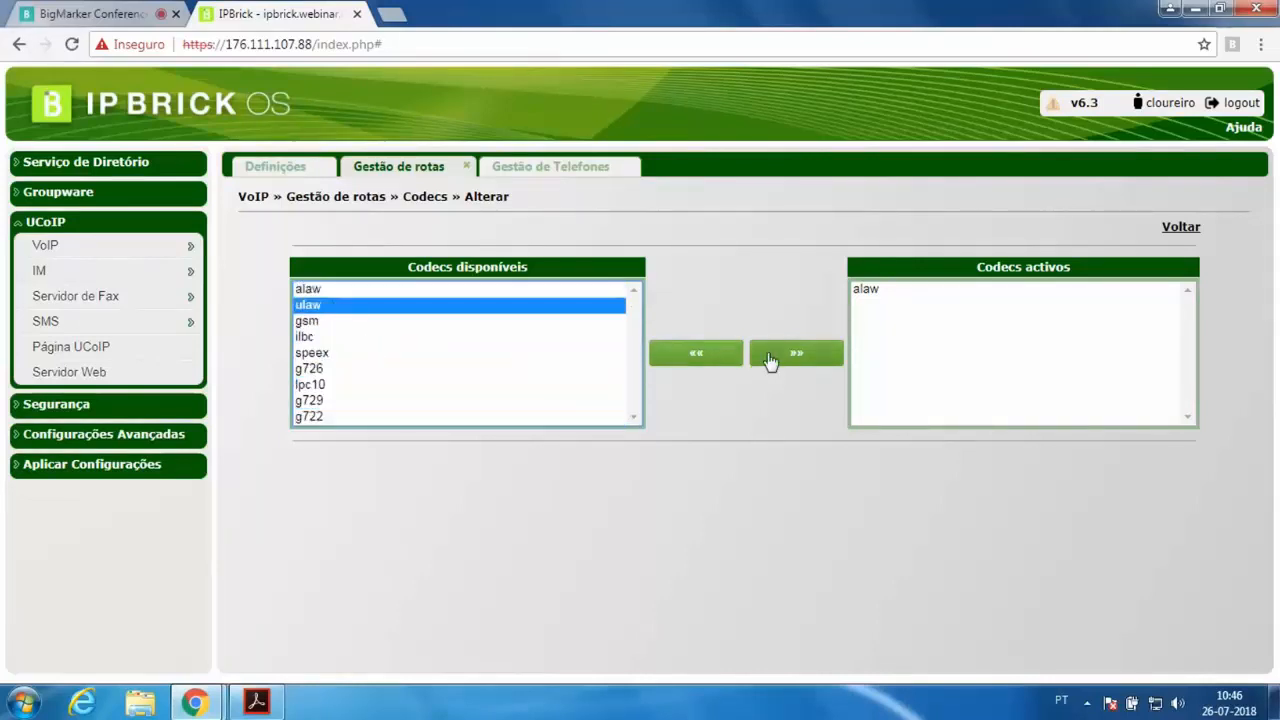
left_click(790, 360)
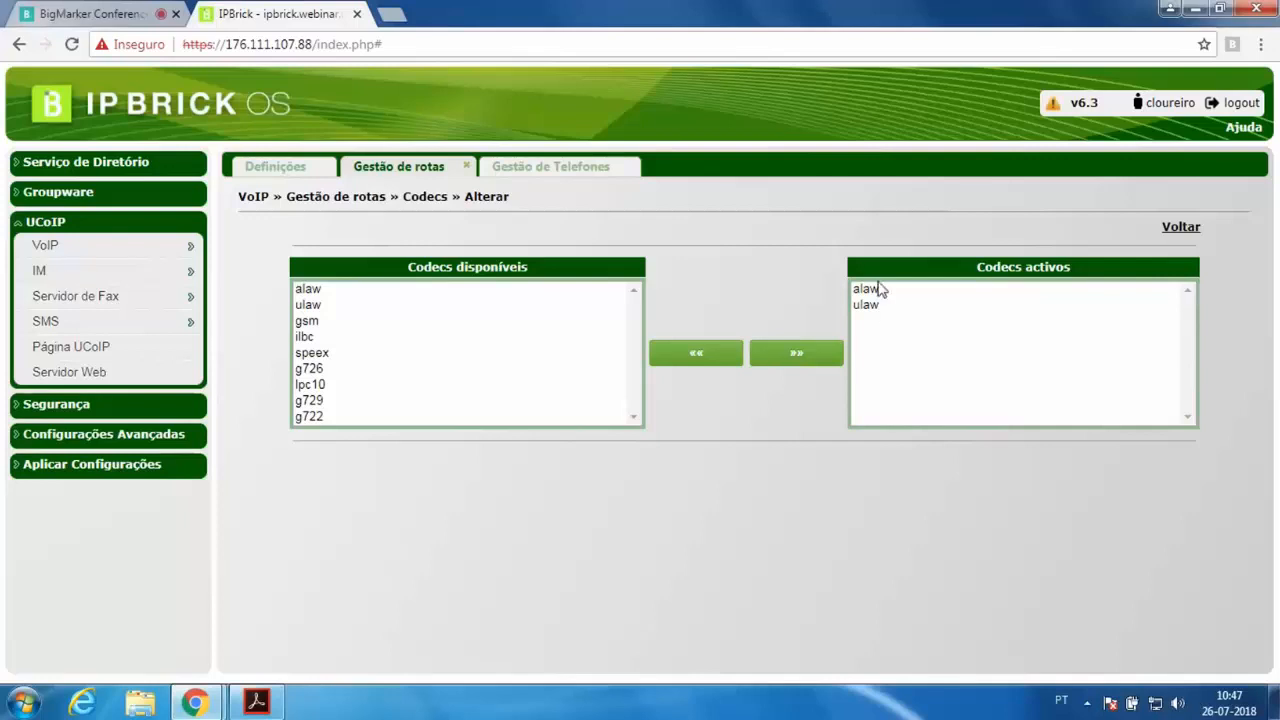
Remove ulaw from the route's active codecs and add it back again
left_click(884, 290)
left_click(880, 306)
left_click(706, 356)
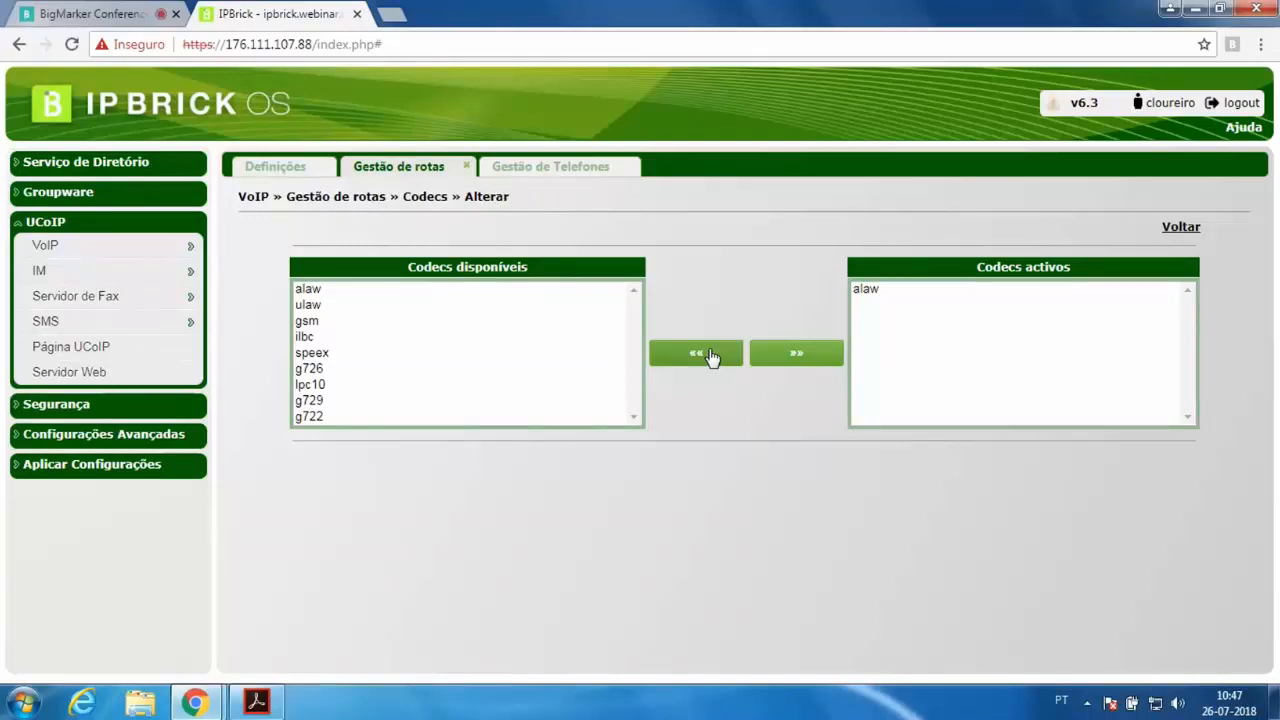
left_click(318, 308)
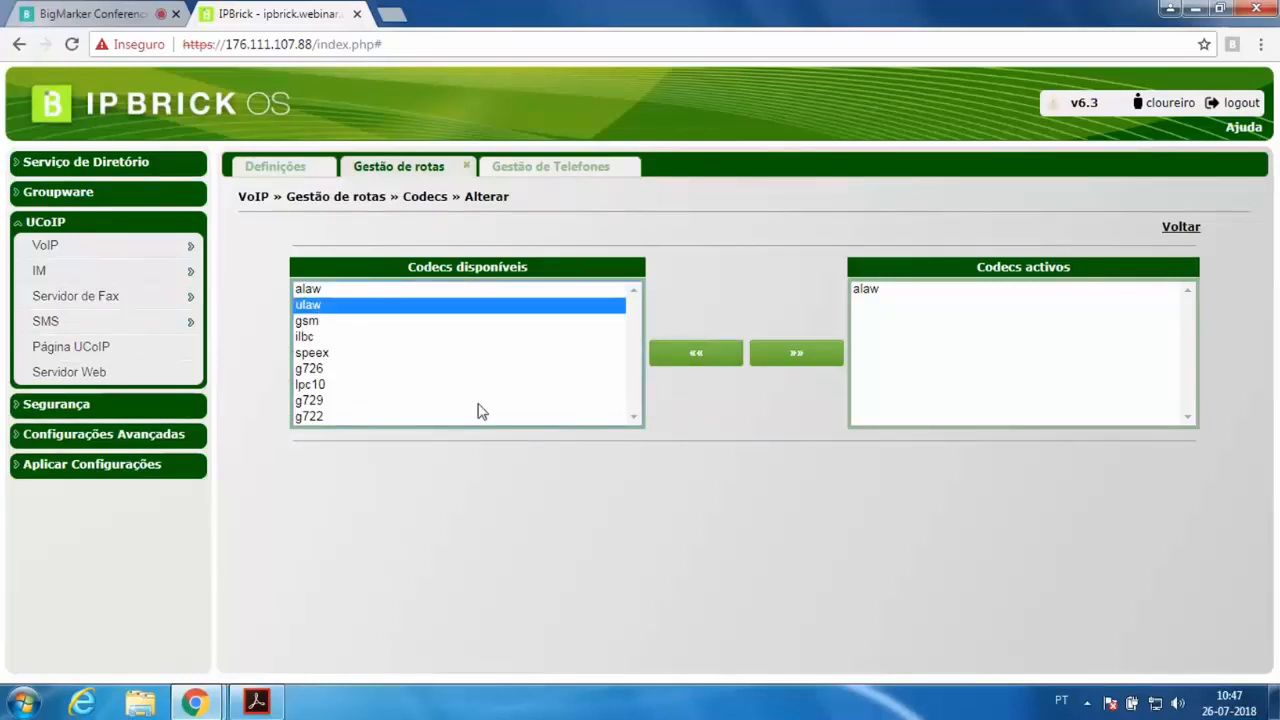
left_click(793, 358)
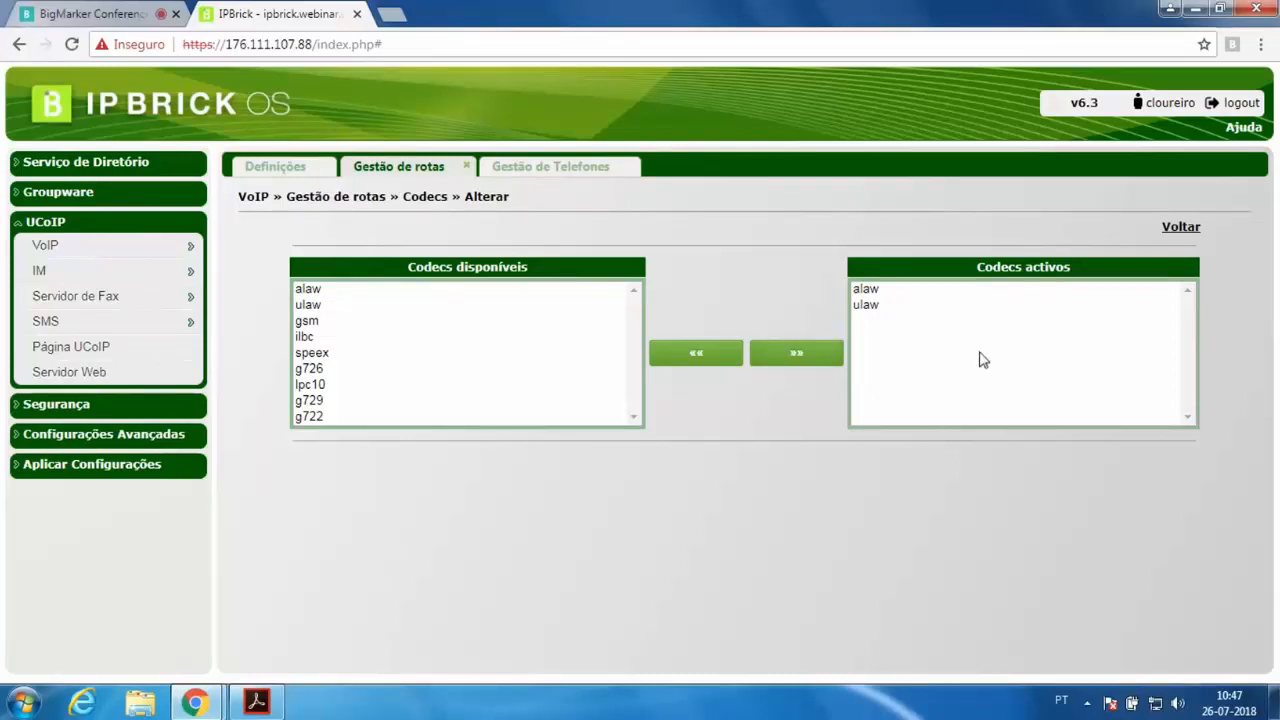
Remove ulaw from the route's active codecs, leaving only alaw, and return to the route
left_click(924, 305)
left_click(674, 355)
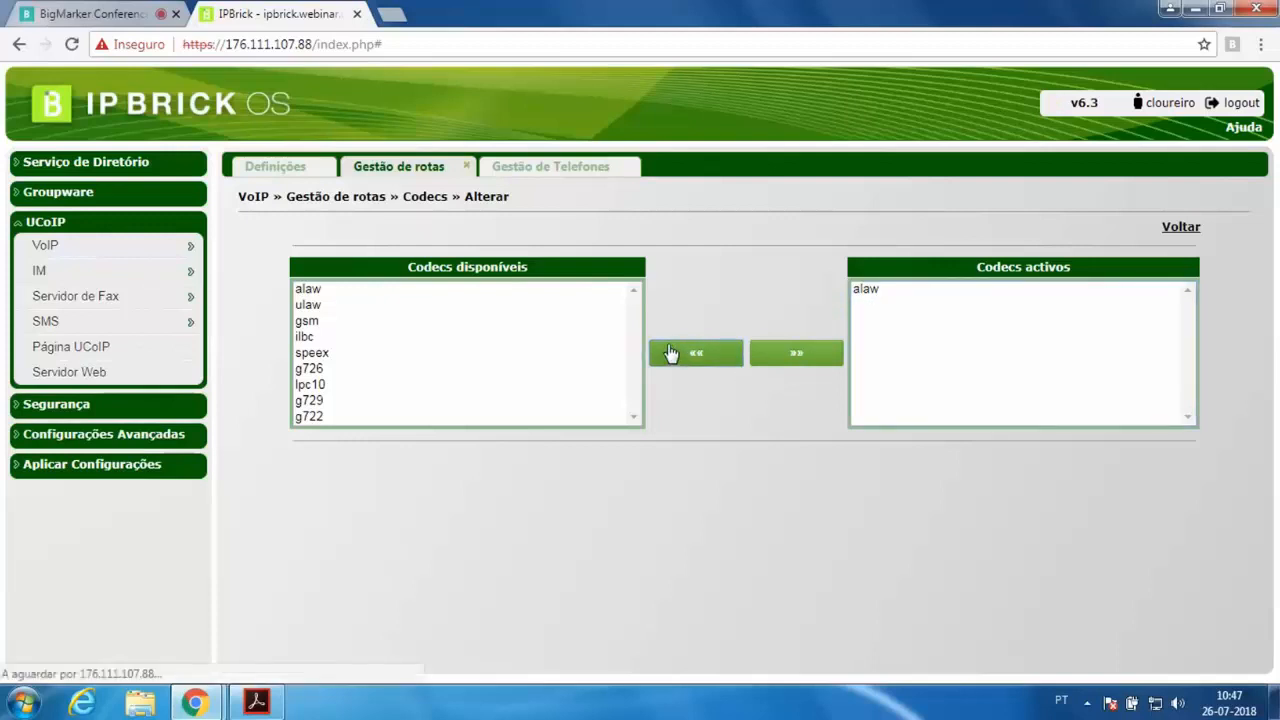
left_click(1193, 229)
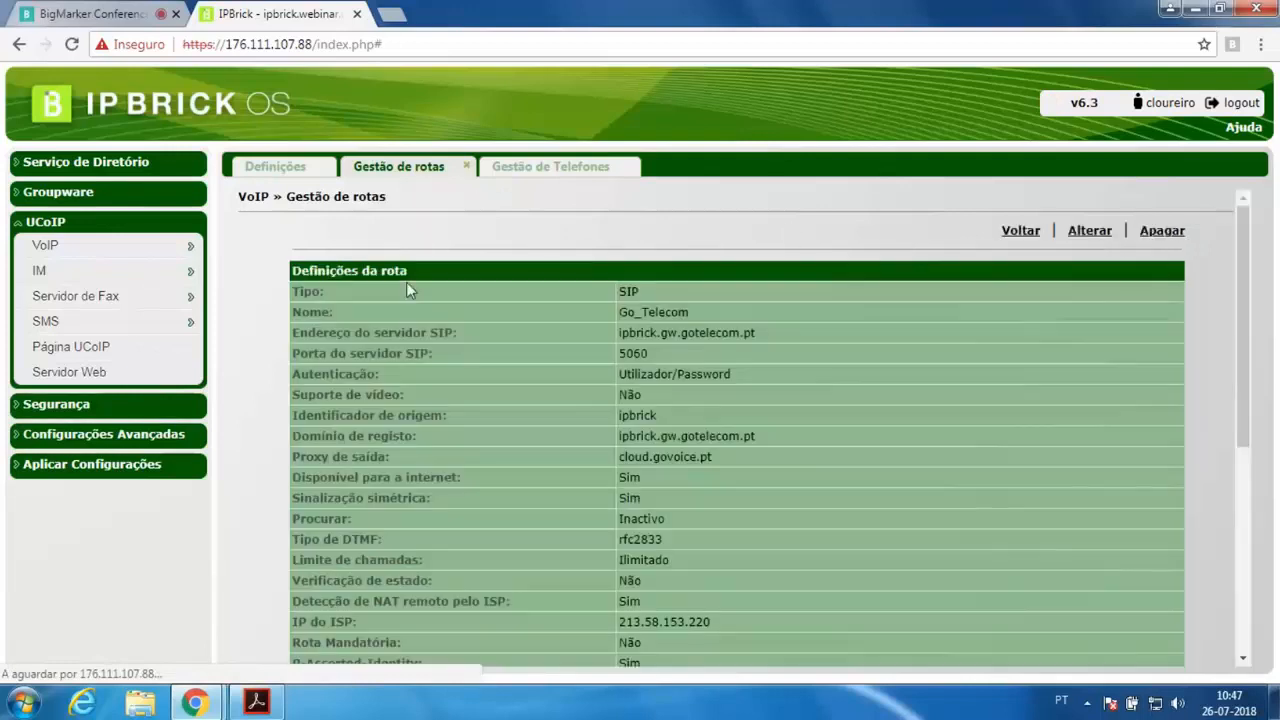
Open the global telephony configuration and review its active codecs list, then close that tab
left_click(95, 434)
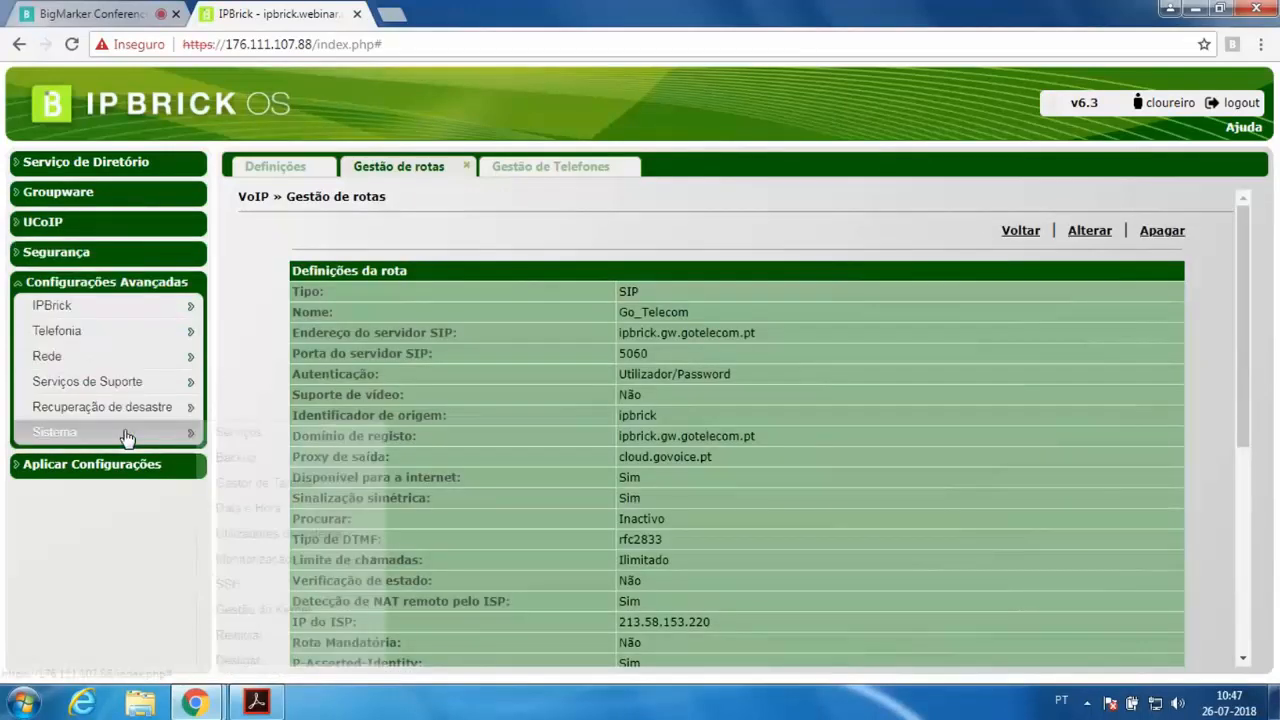
mouse_move(113, 345)
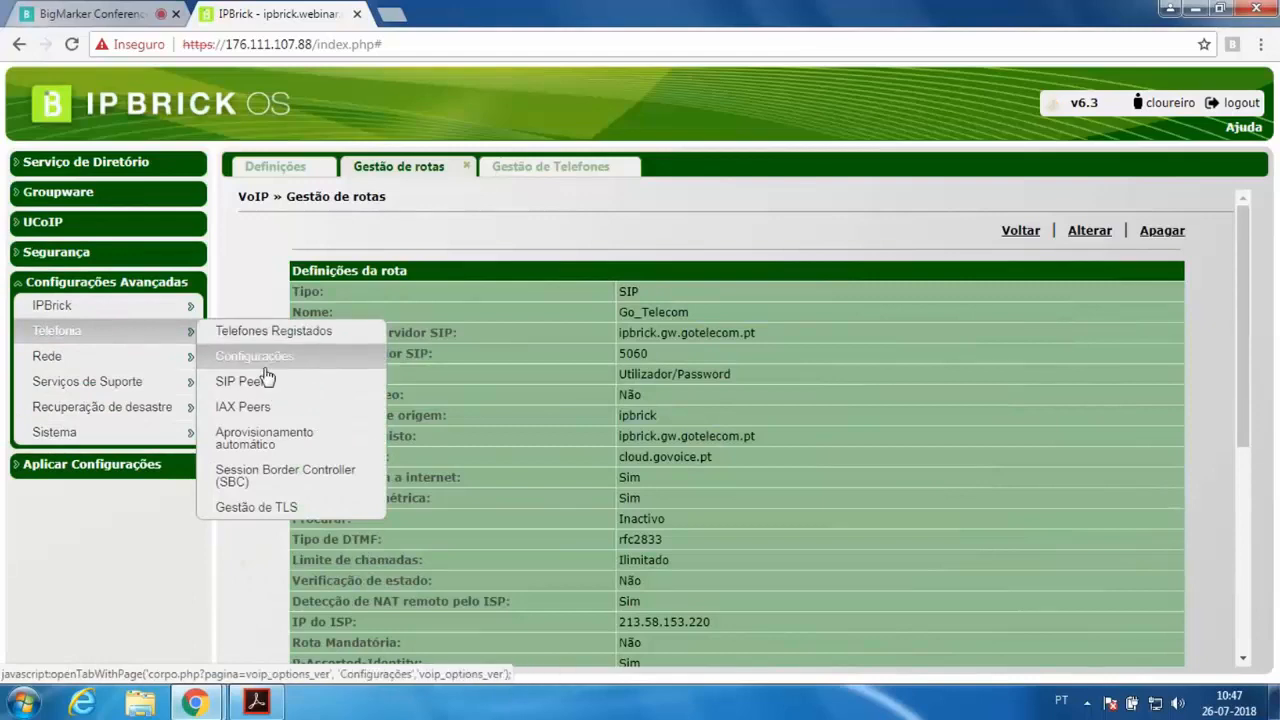
left_click(266, 366)
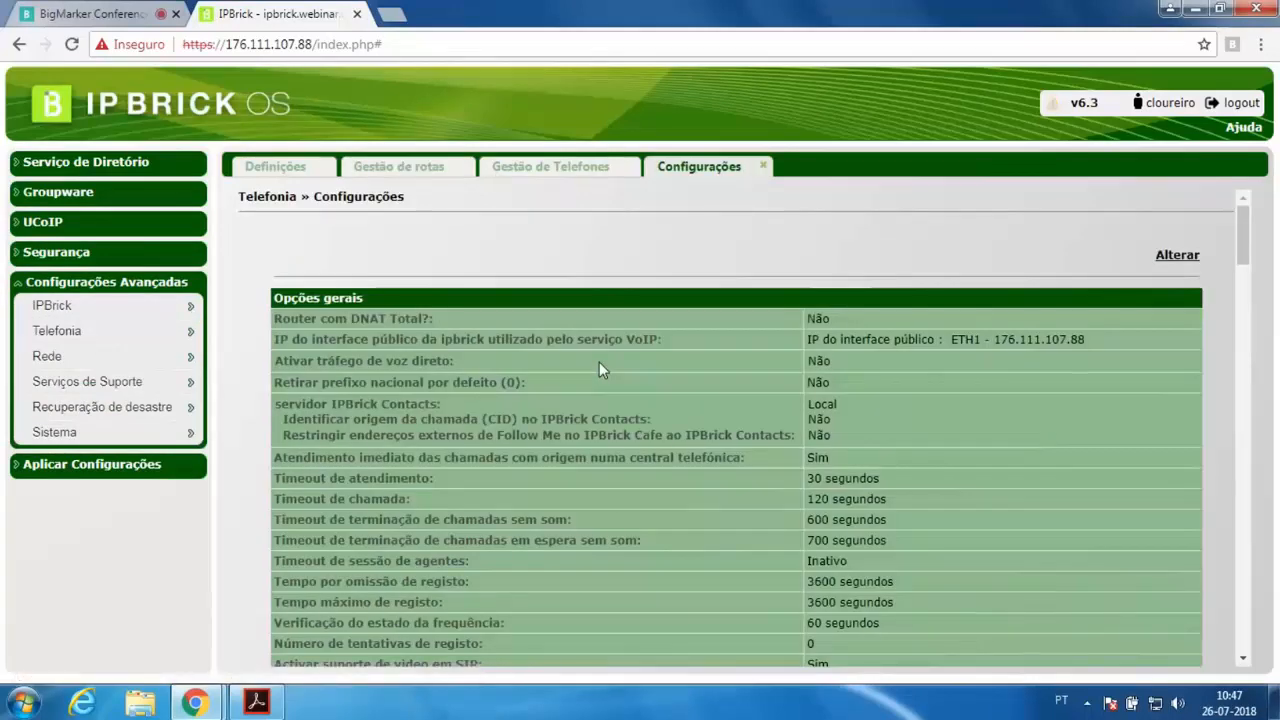
scroll(599, 362, "down", 20)
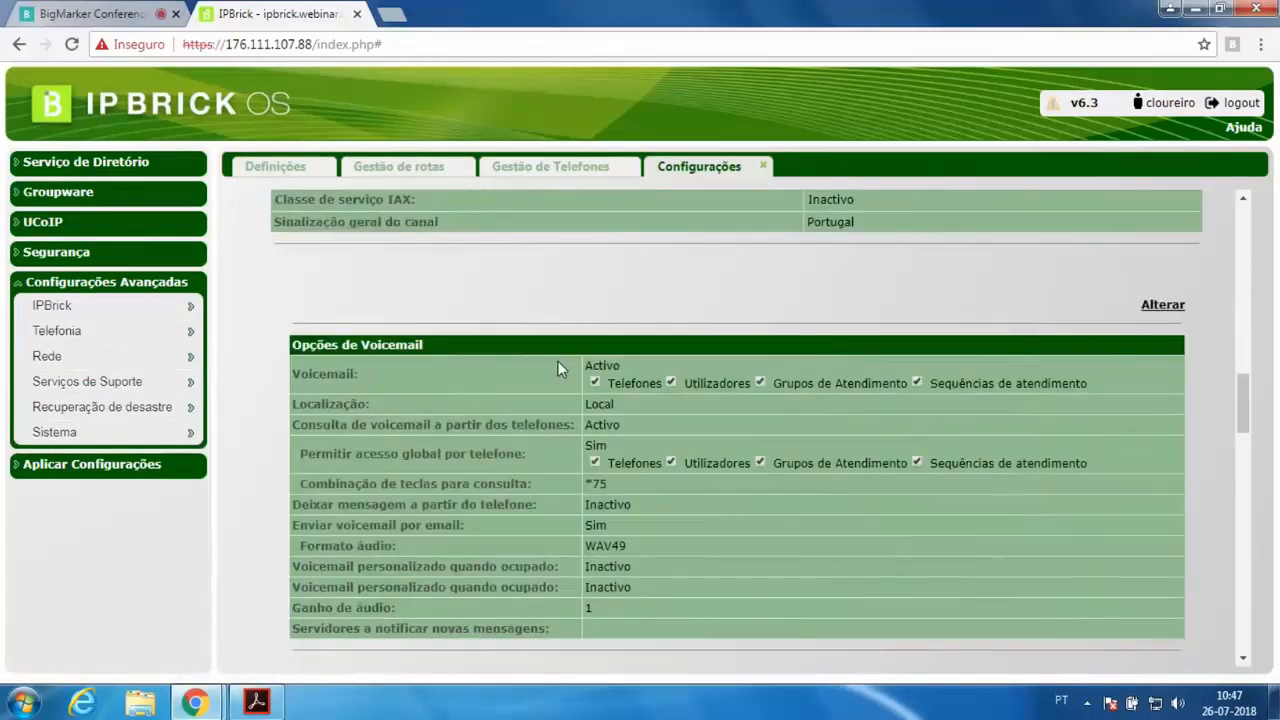
scroll(603, 411, "down", 10)
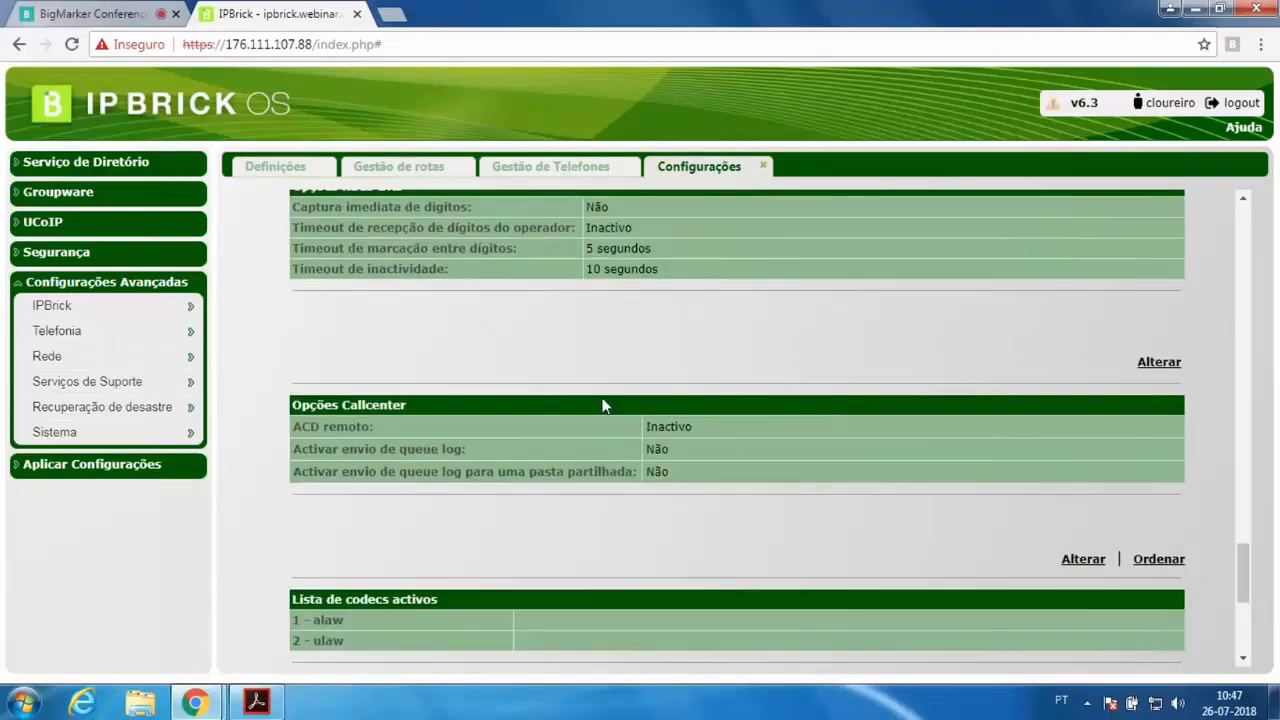
scroll(591, 435, "down", 4)
scroll(591, 435, "up", 2)
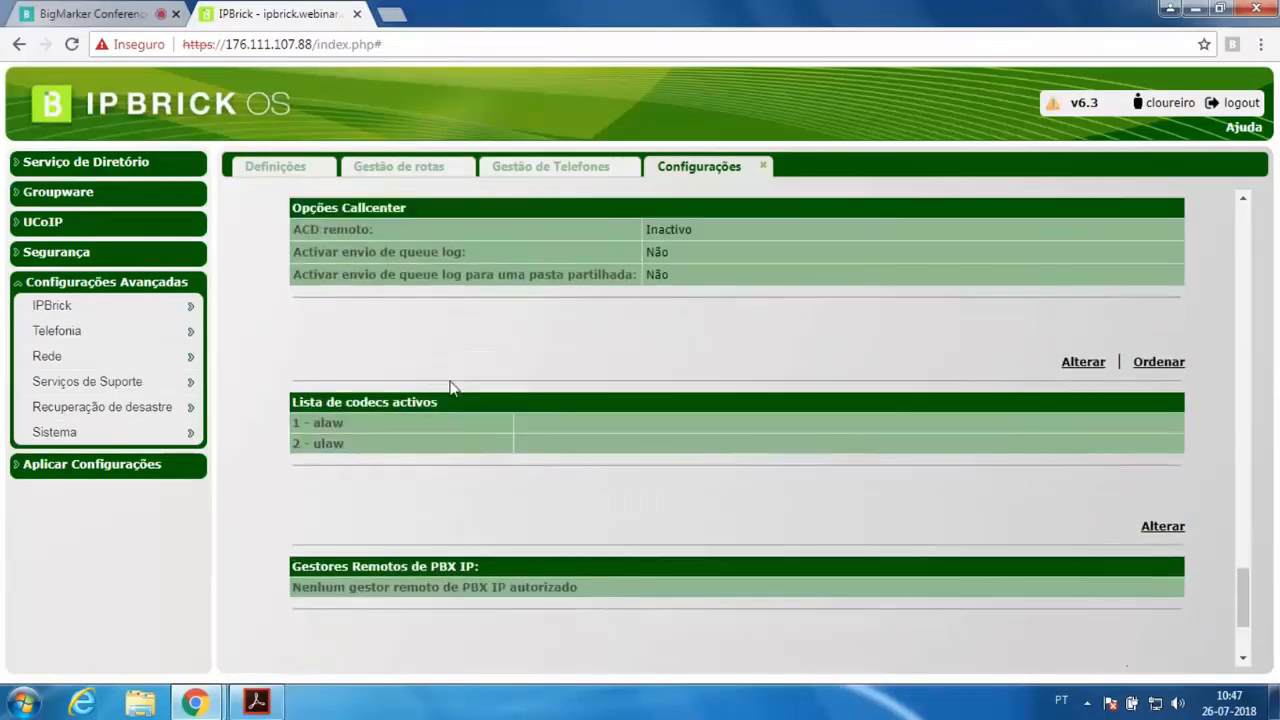
mouse_move(313, 423)
left_mouse_down()
mouse_move(345, 425)
mouse_move(314, 443)
left_mouse_up()
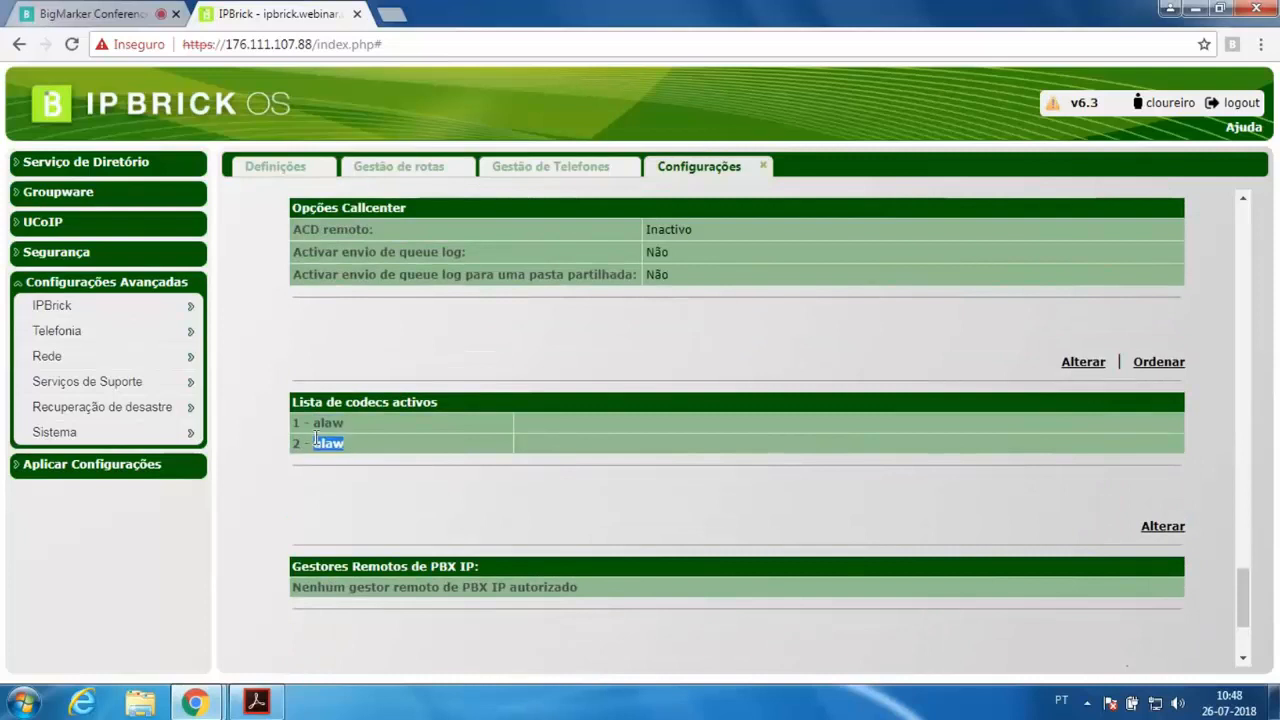
left_click(371, 431)
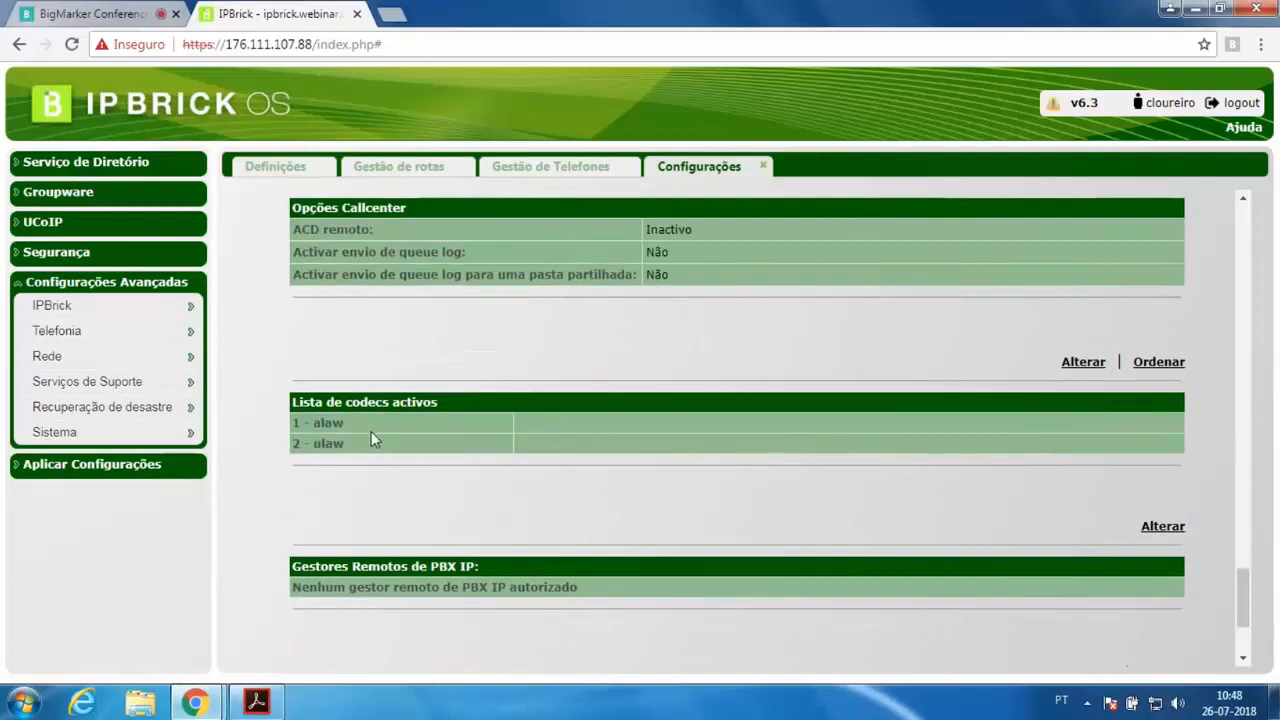
left_click(1092, 372)
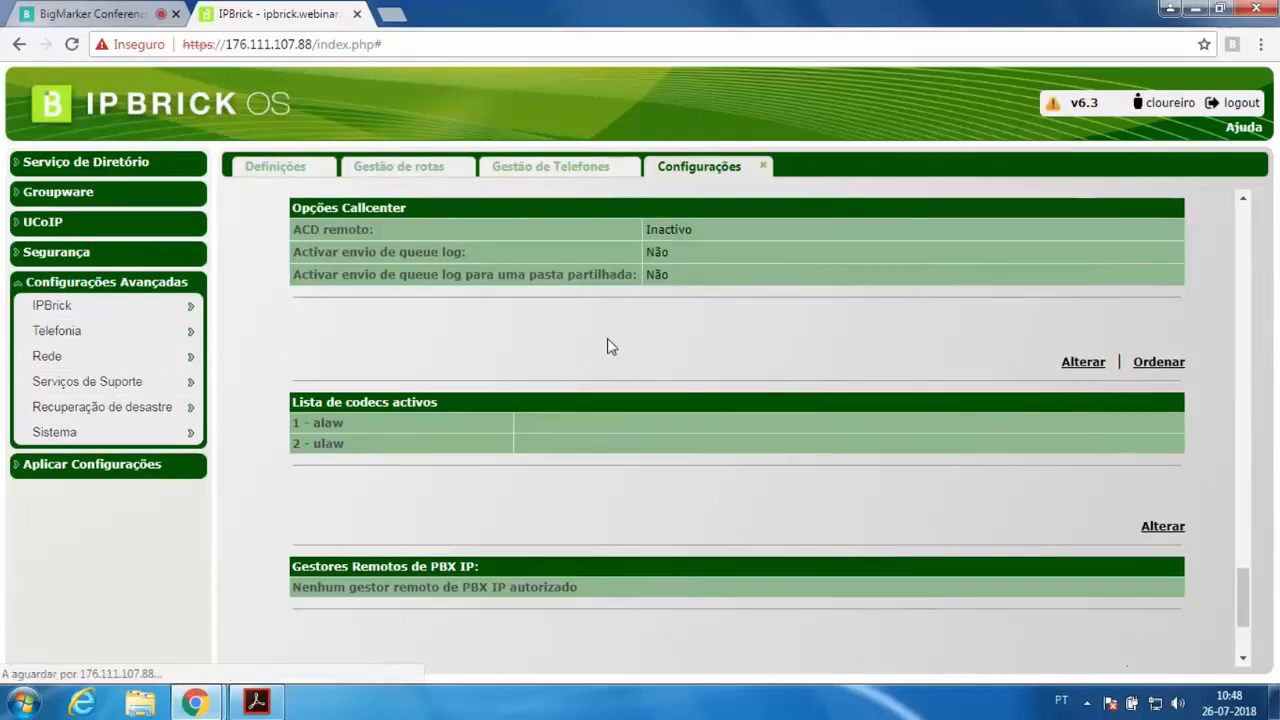
left_click(1190, 226)
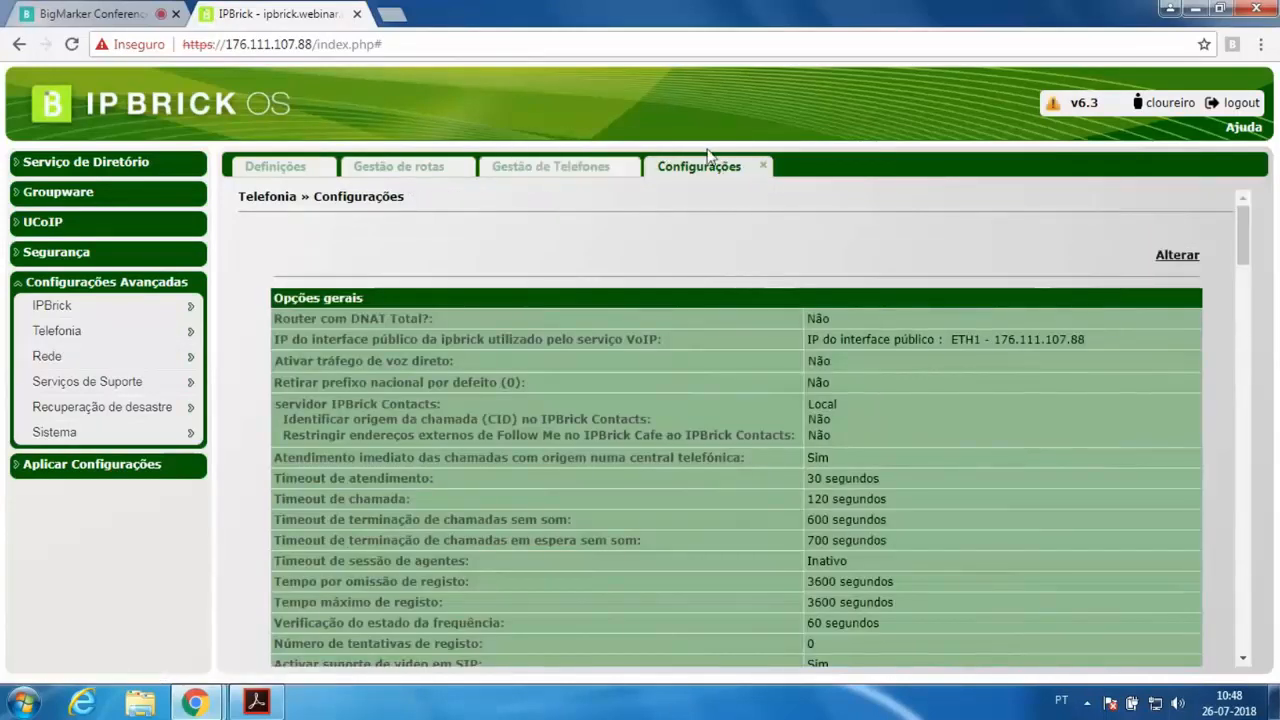
left_click(765, 168)
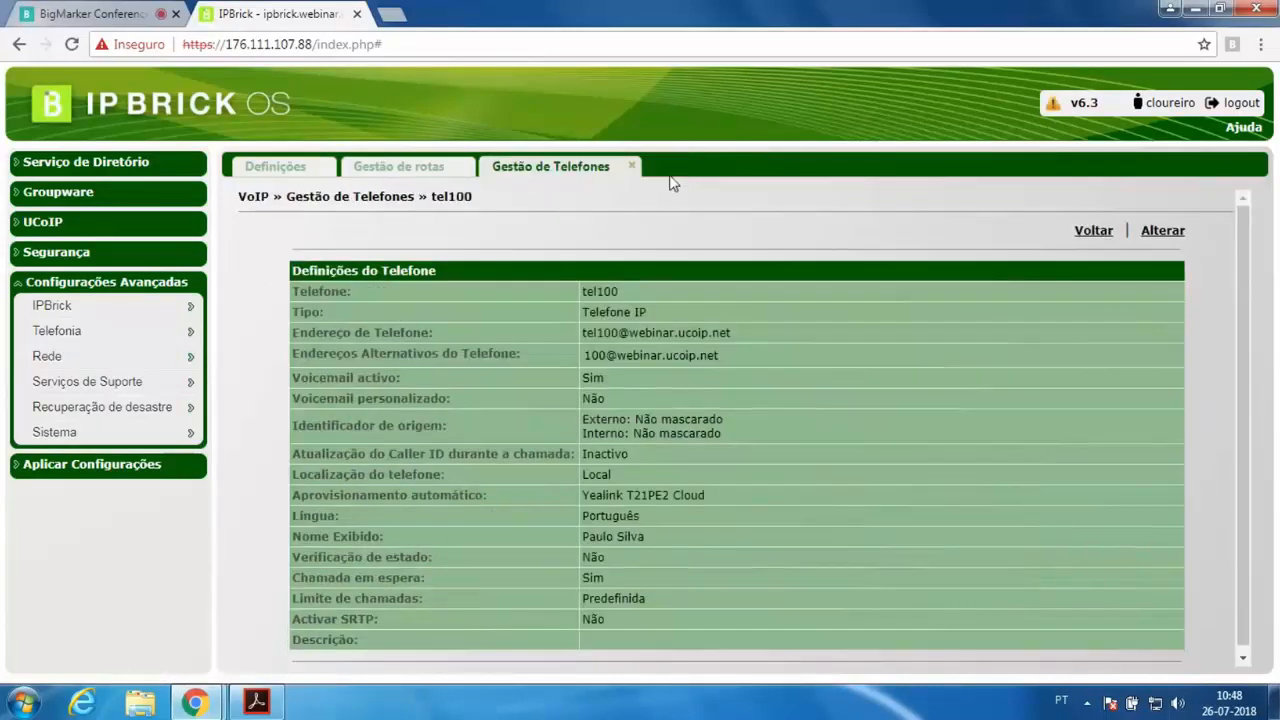
Return to the route list and examine the outbound routes, the Go_Telecom route details and the SIP registration servers list
left_click(398, 166)
scroll(689, 300, "down", 4)
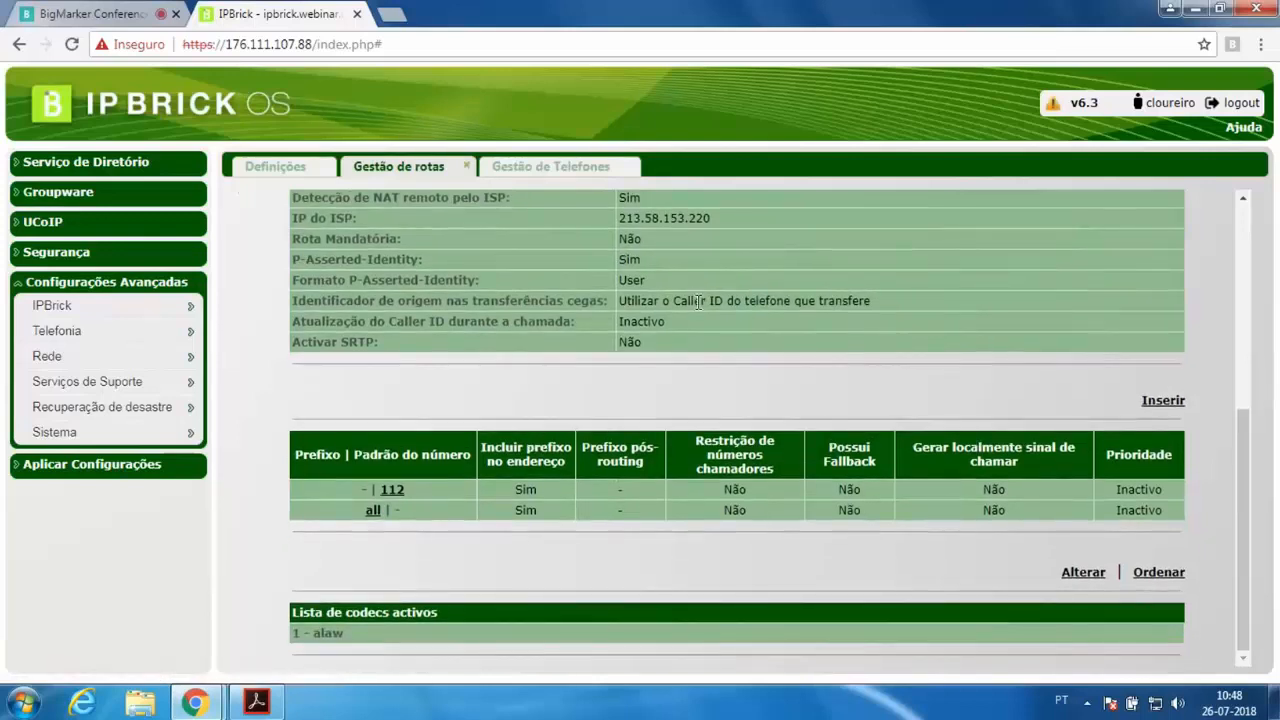
scroll(692, 310, "up", 4)
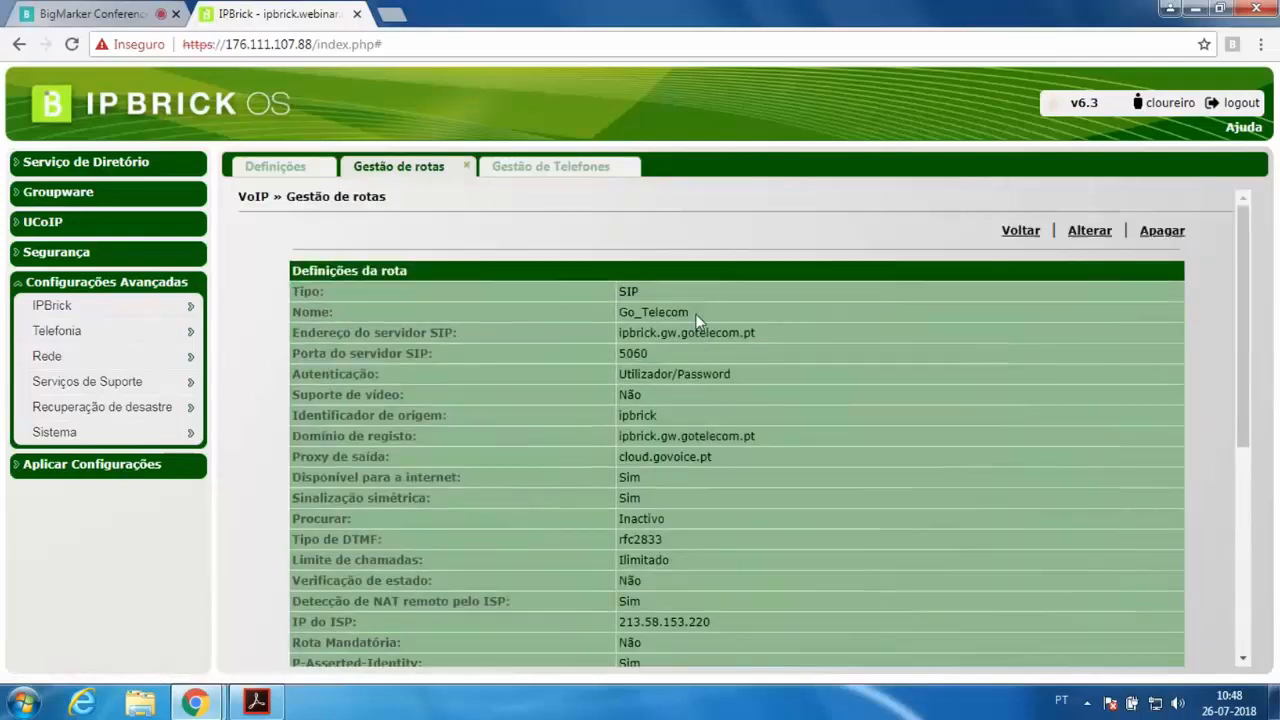
left_click(1018, 231)
scroll(577, 514, "down", 1)
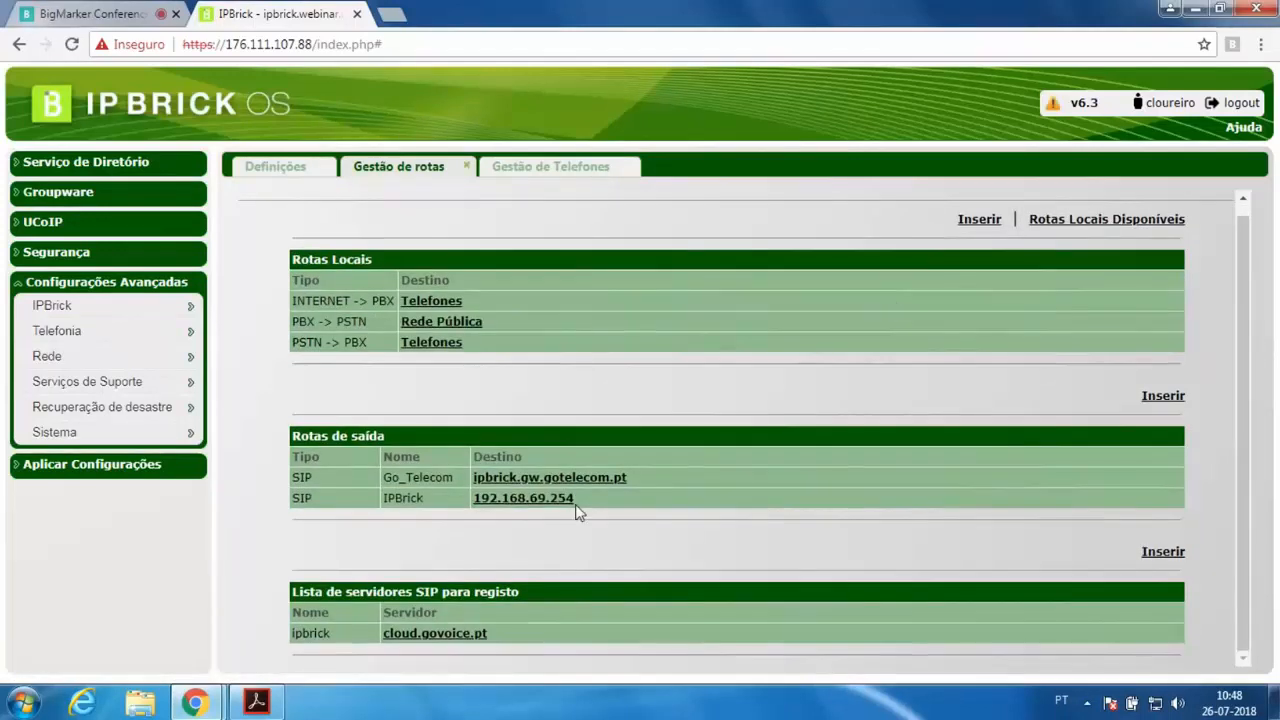
left_click_drag(294, 590, 530, 594)
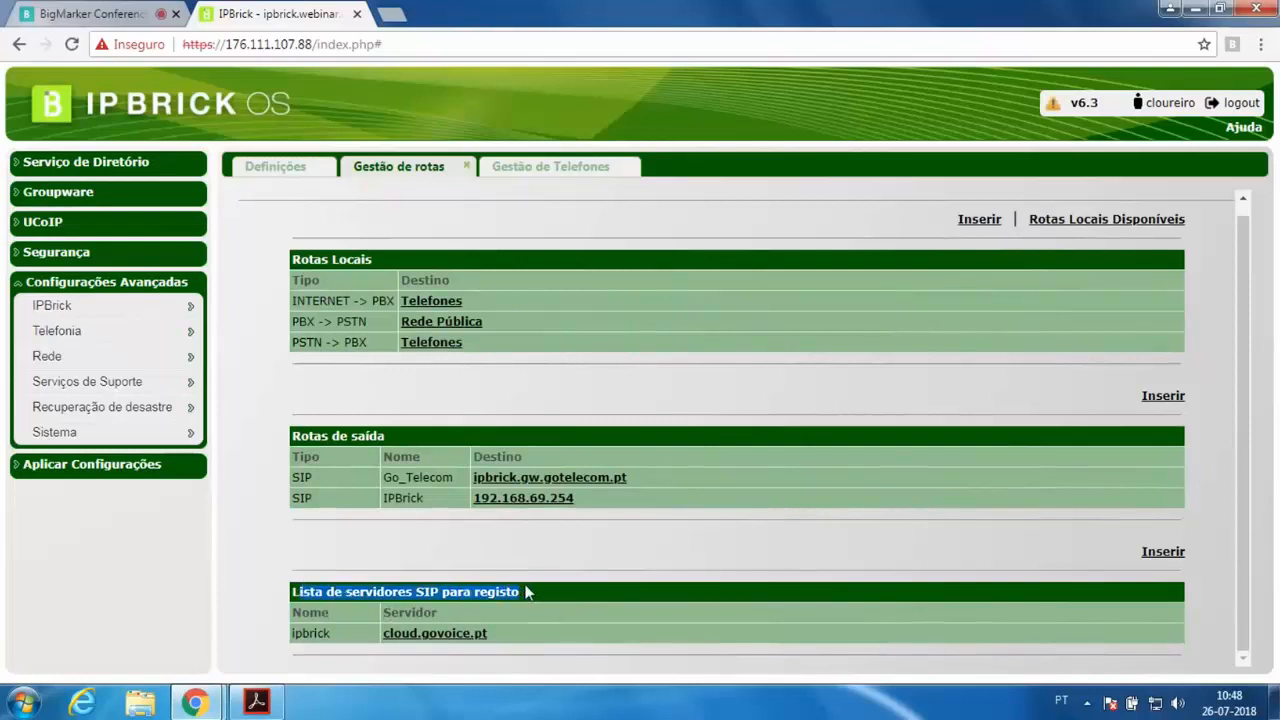
left_click(521, 596)
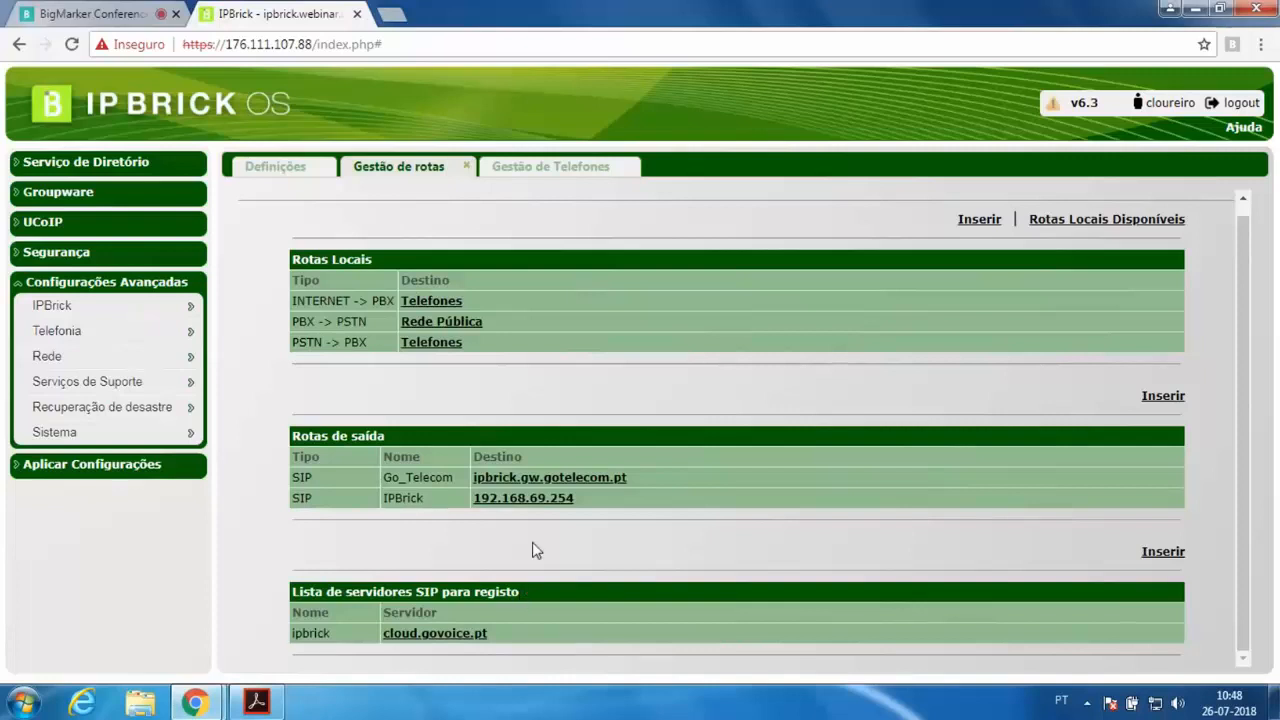
left_click(551, 479)
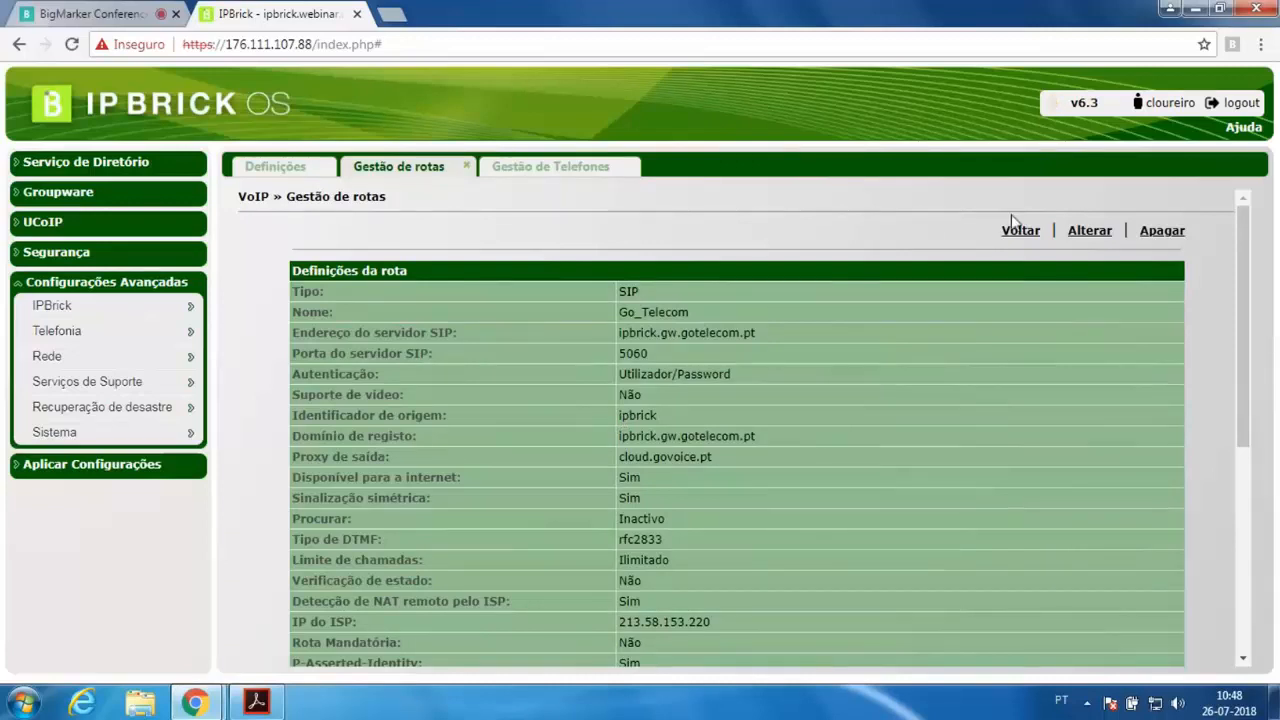
left_click(1033, 238)
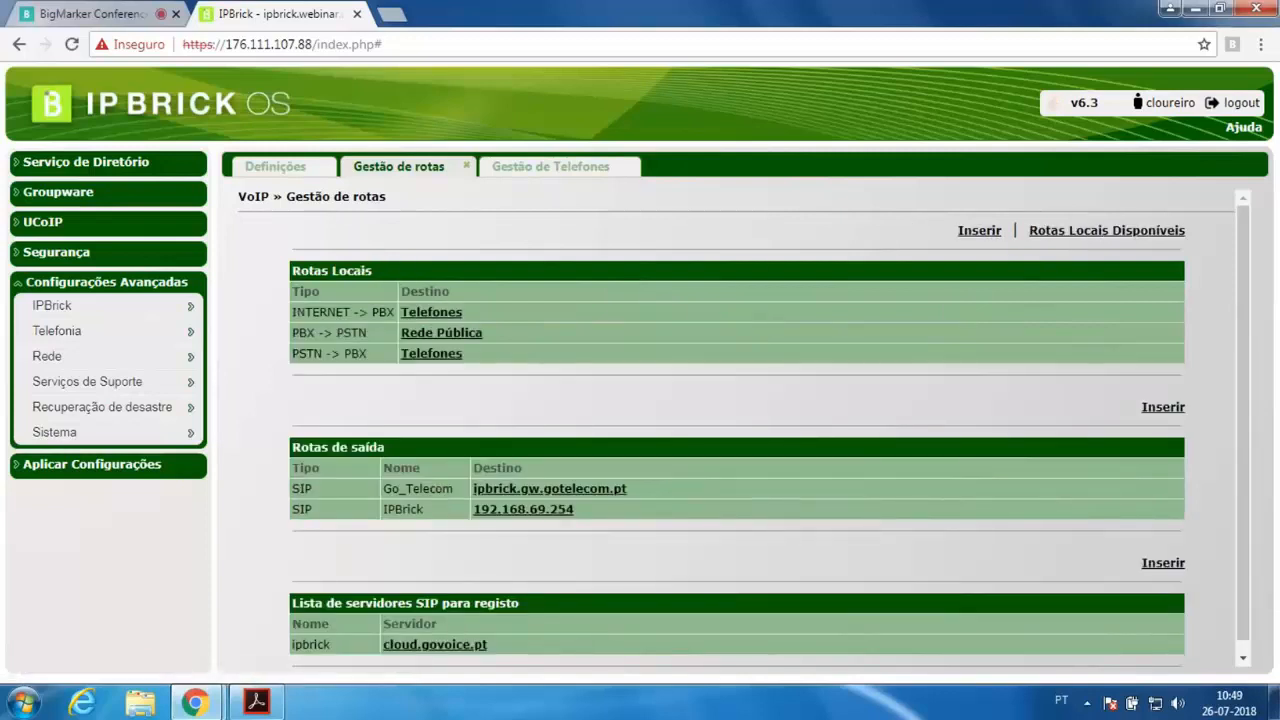
Examine the cloud.govoice.pt registration server, its login account and the form for adding a registration account, then return to the route list
left_click(466, 655)
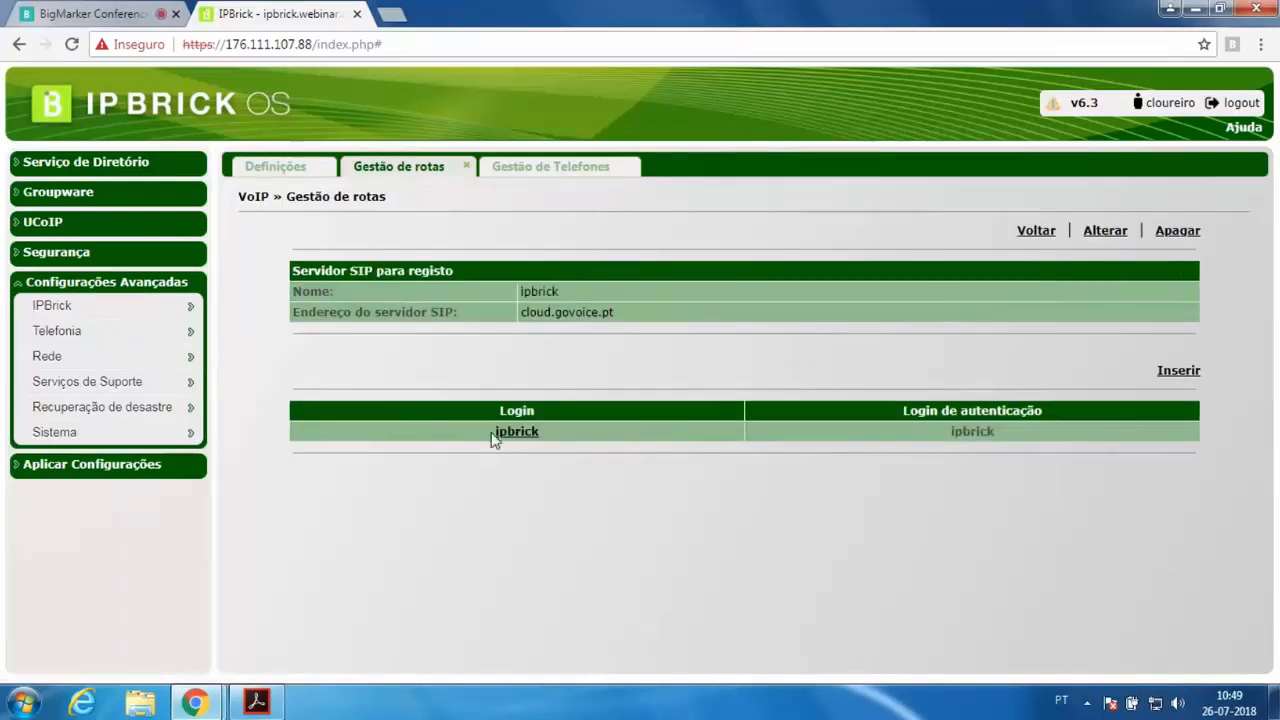
left_click_drag(488, 434, 531, 433)
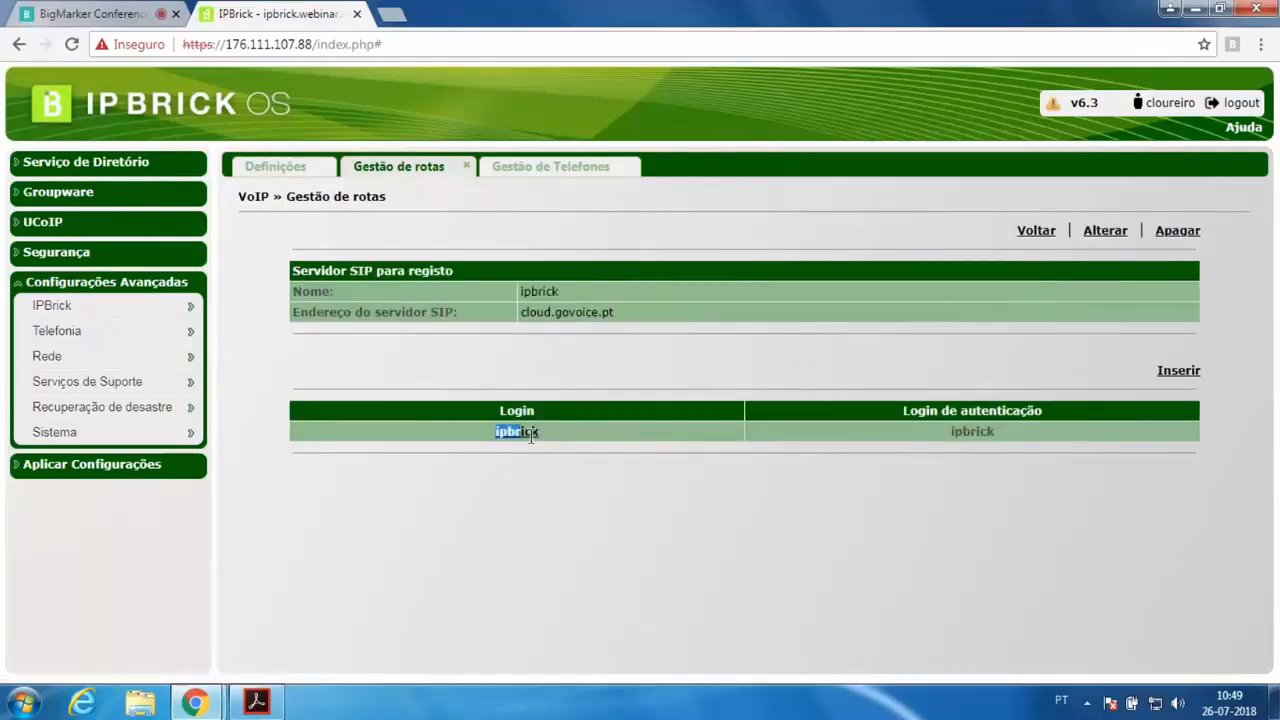
left_click(945, 440)
left_click_drag(620, 314, 527, 316)
left_click(545, 313)
left_click(1177, 371)
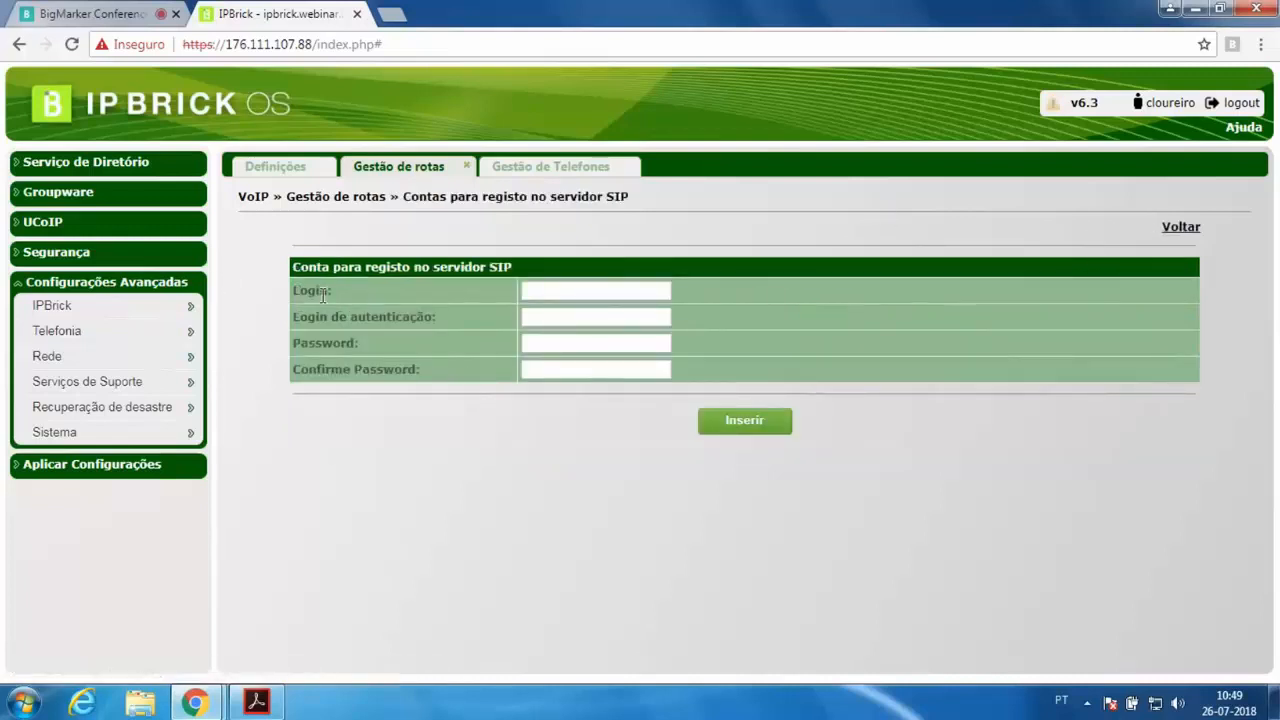
left_click_drag(307, 290, 386, 293)
left_click_drag(314, 316, 446, 318)
left_click(573, 344)
left_click(651, 370)
left_click(1194, 230)
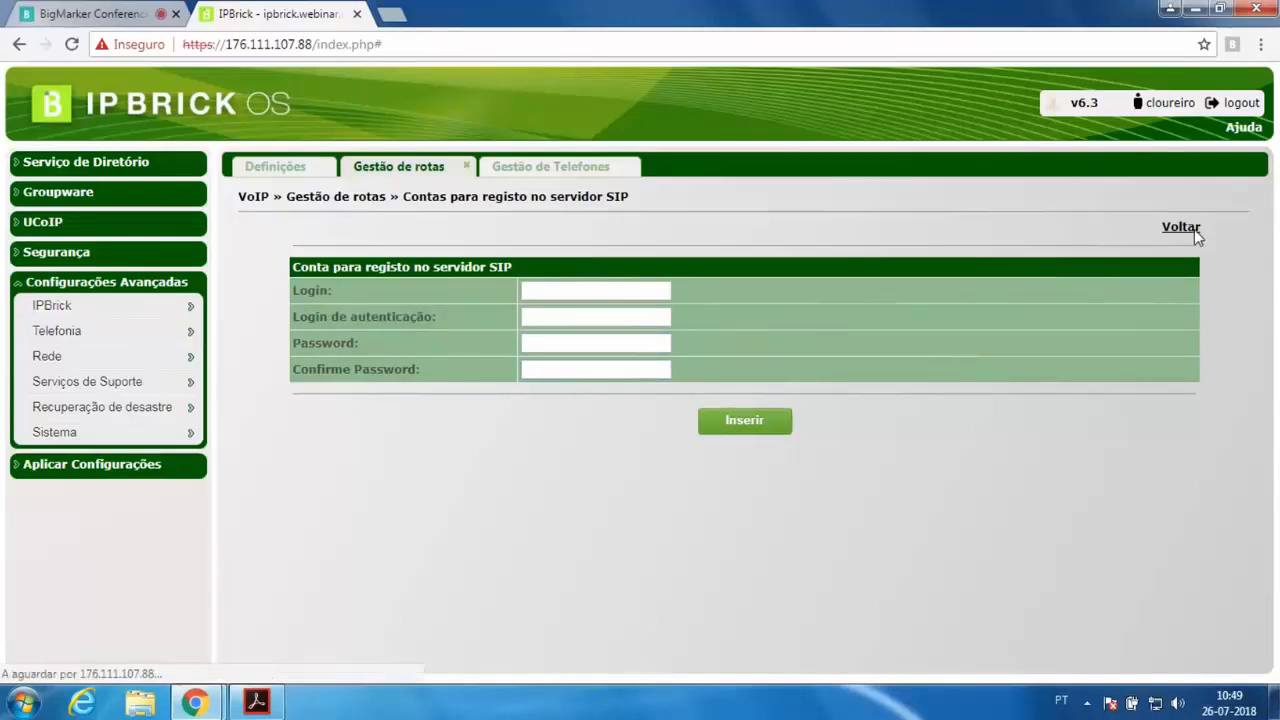
left_click(1040, 233)
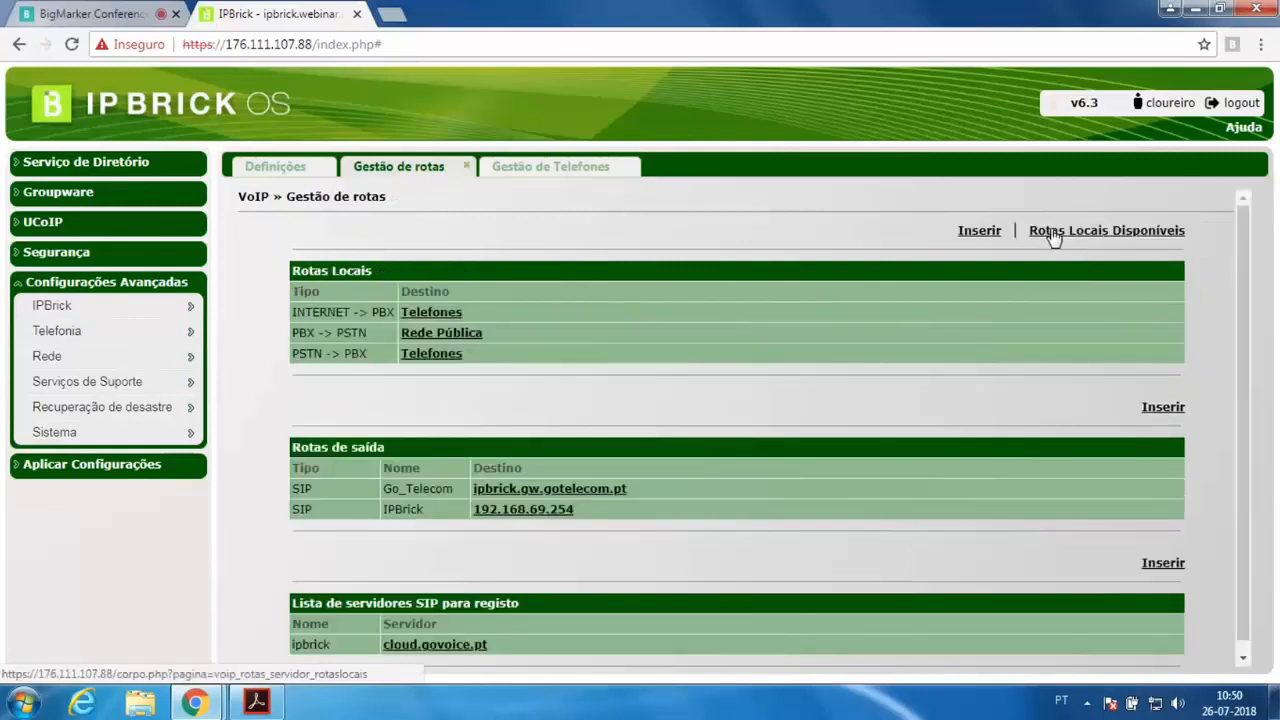
scroll(1035, 300, "down", 1)
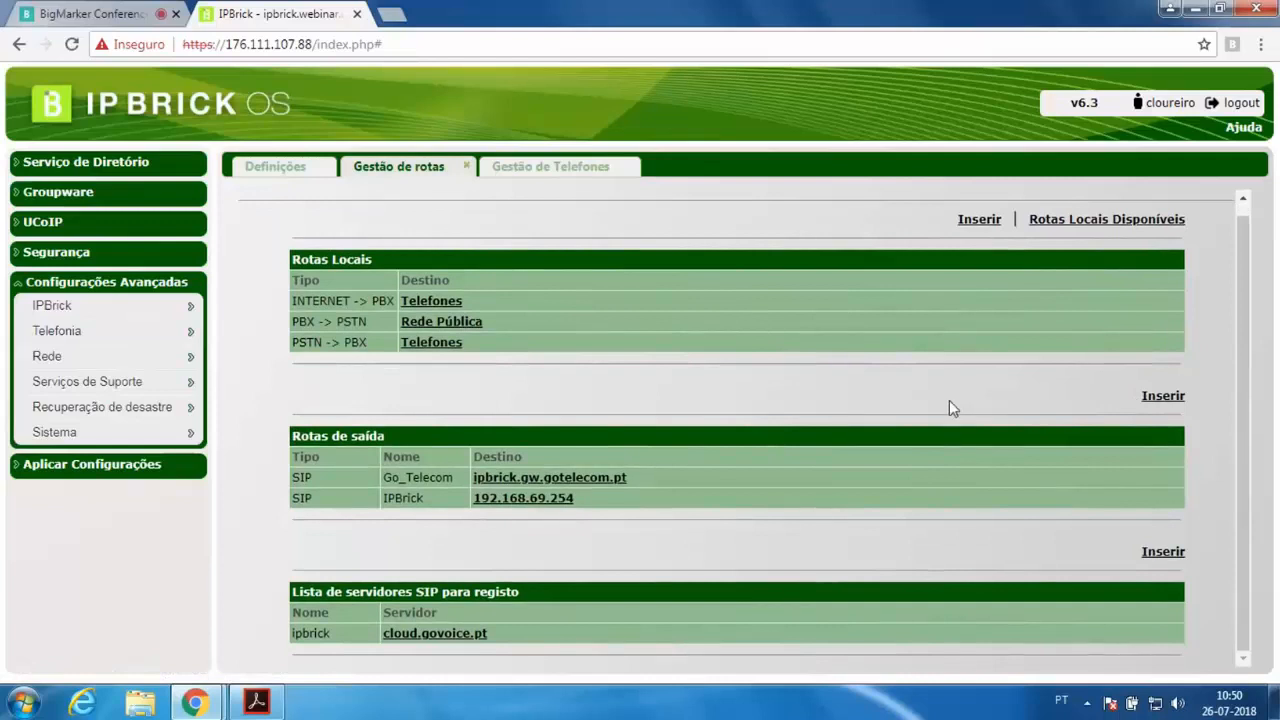
triple_click(490, 591)
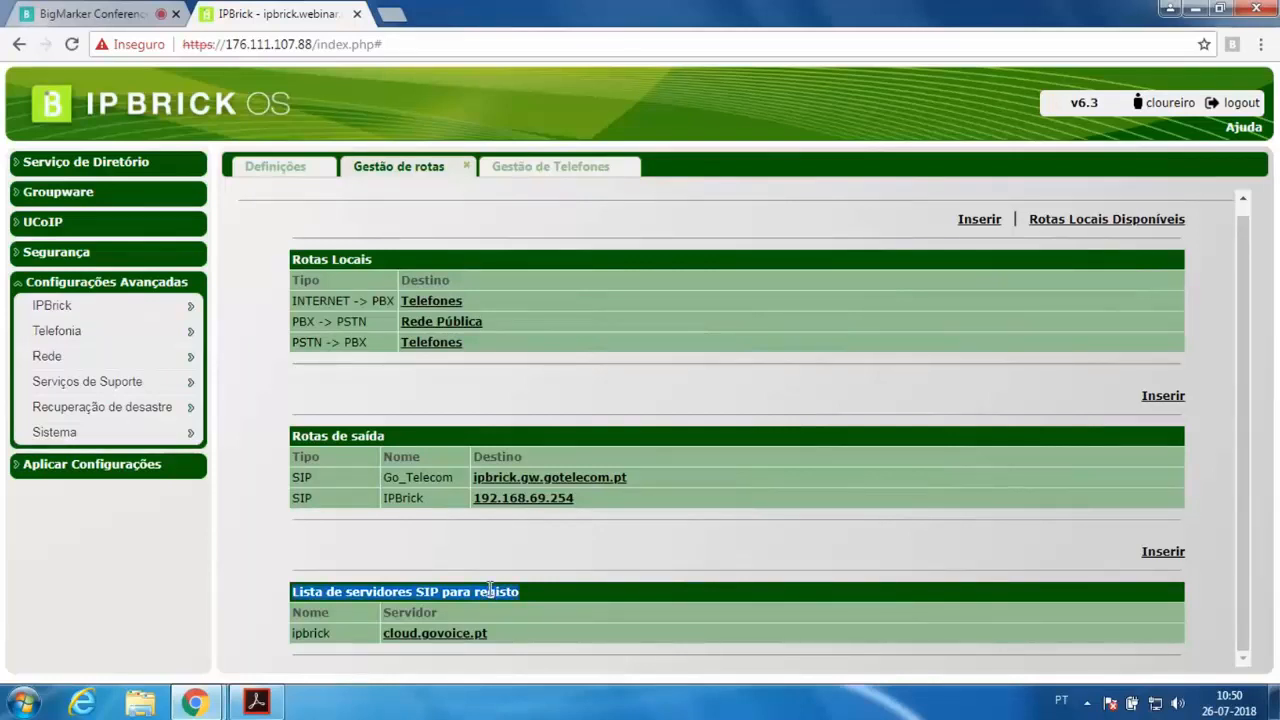